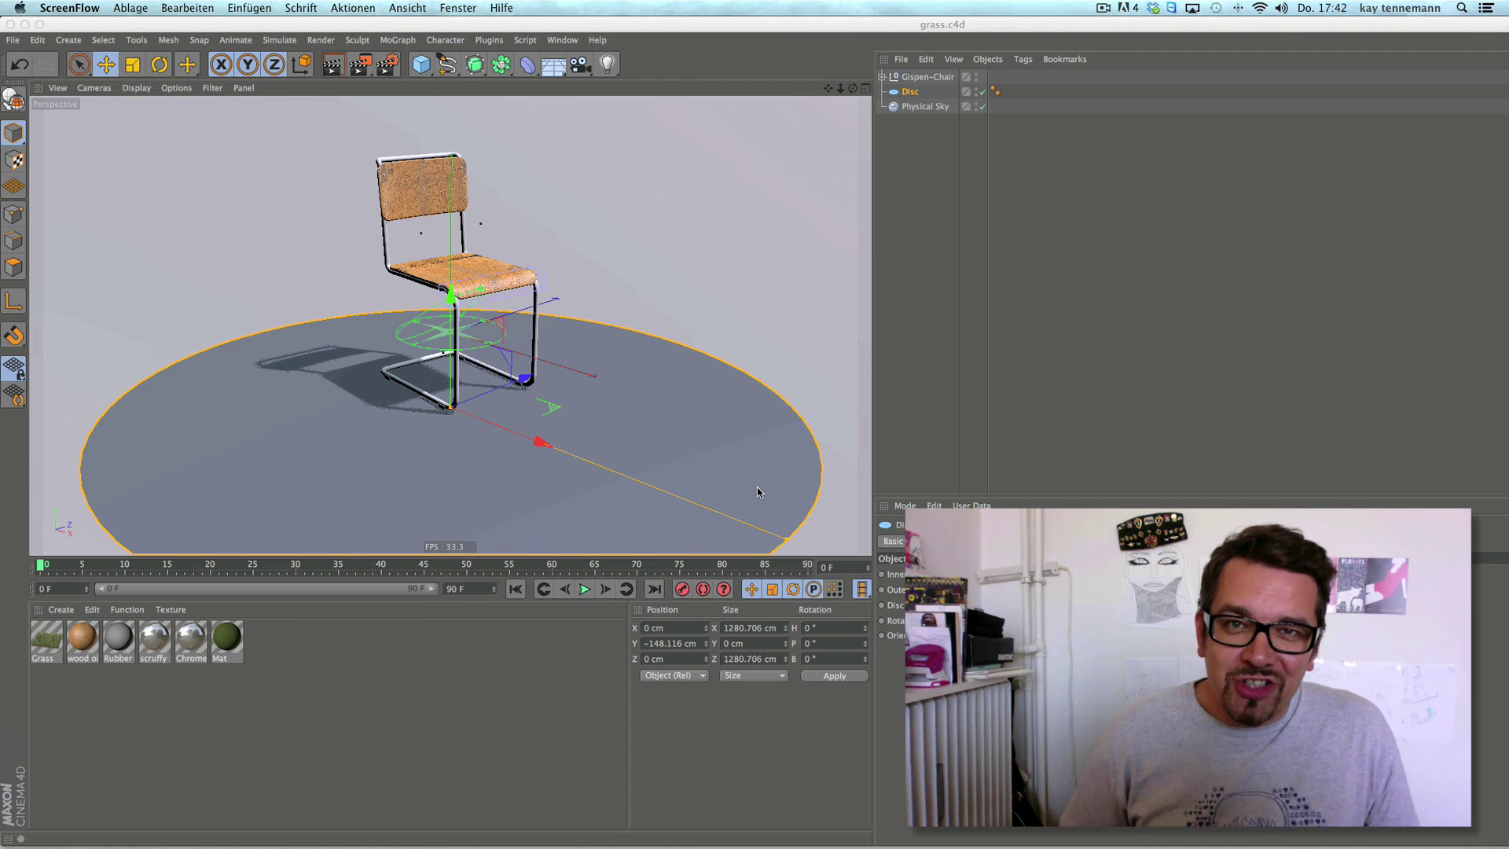
- Minimise Cinema 4D to show the Gispen Chair download page in Safari and the Finder folder
{"action": "left_click", "coordinate": [25, 25]}
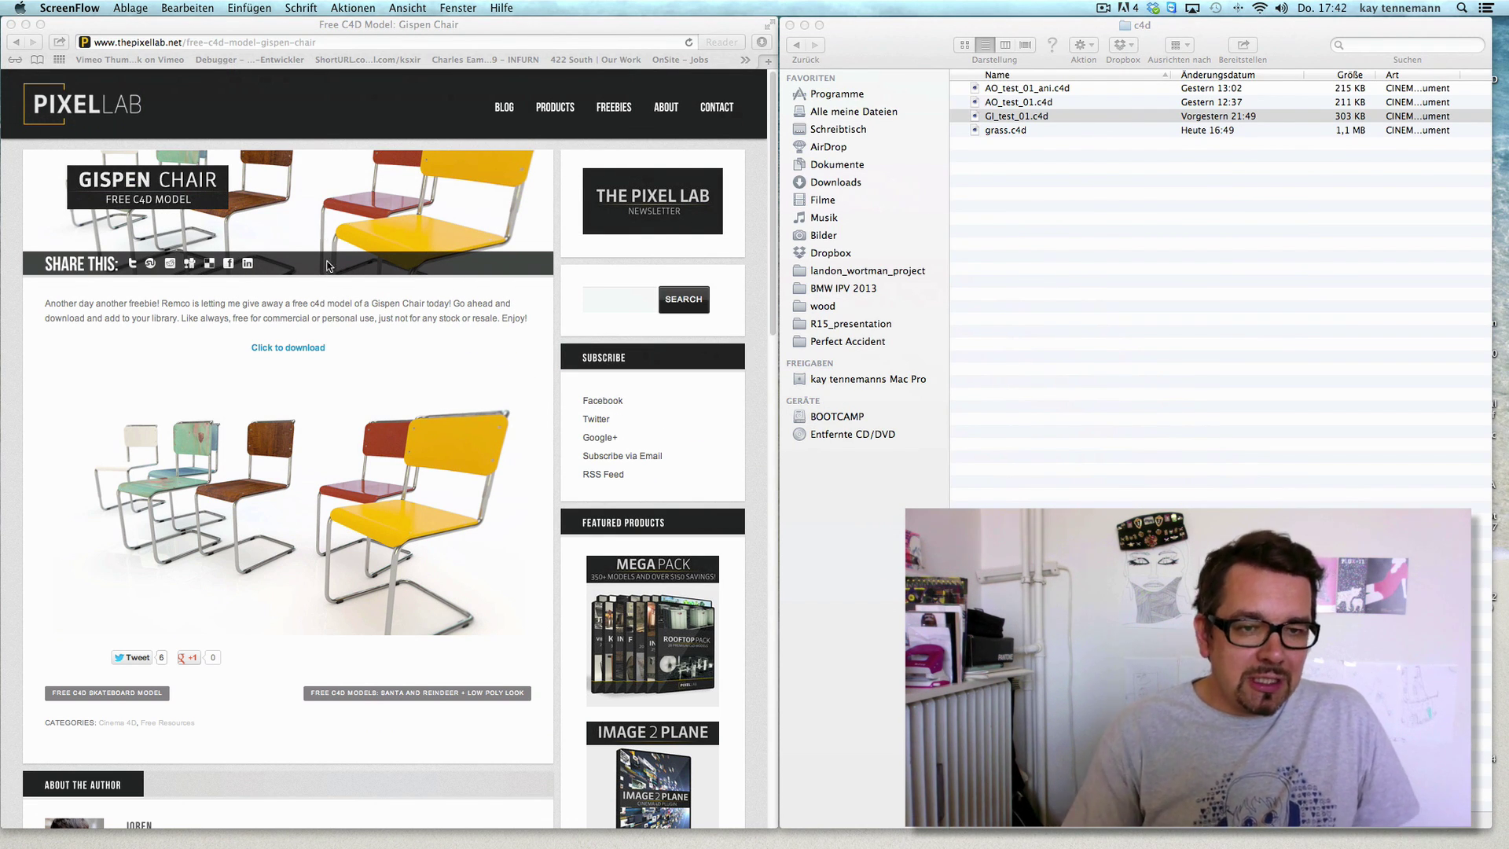
- Bring the Cinema 4D grass.c4d chair-on-disc scene back to the front from the Dock
{"action": "mouse_move", "coordinate": [390, 841]}
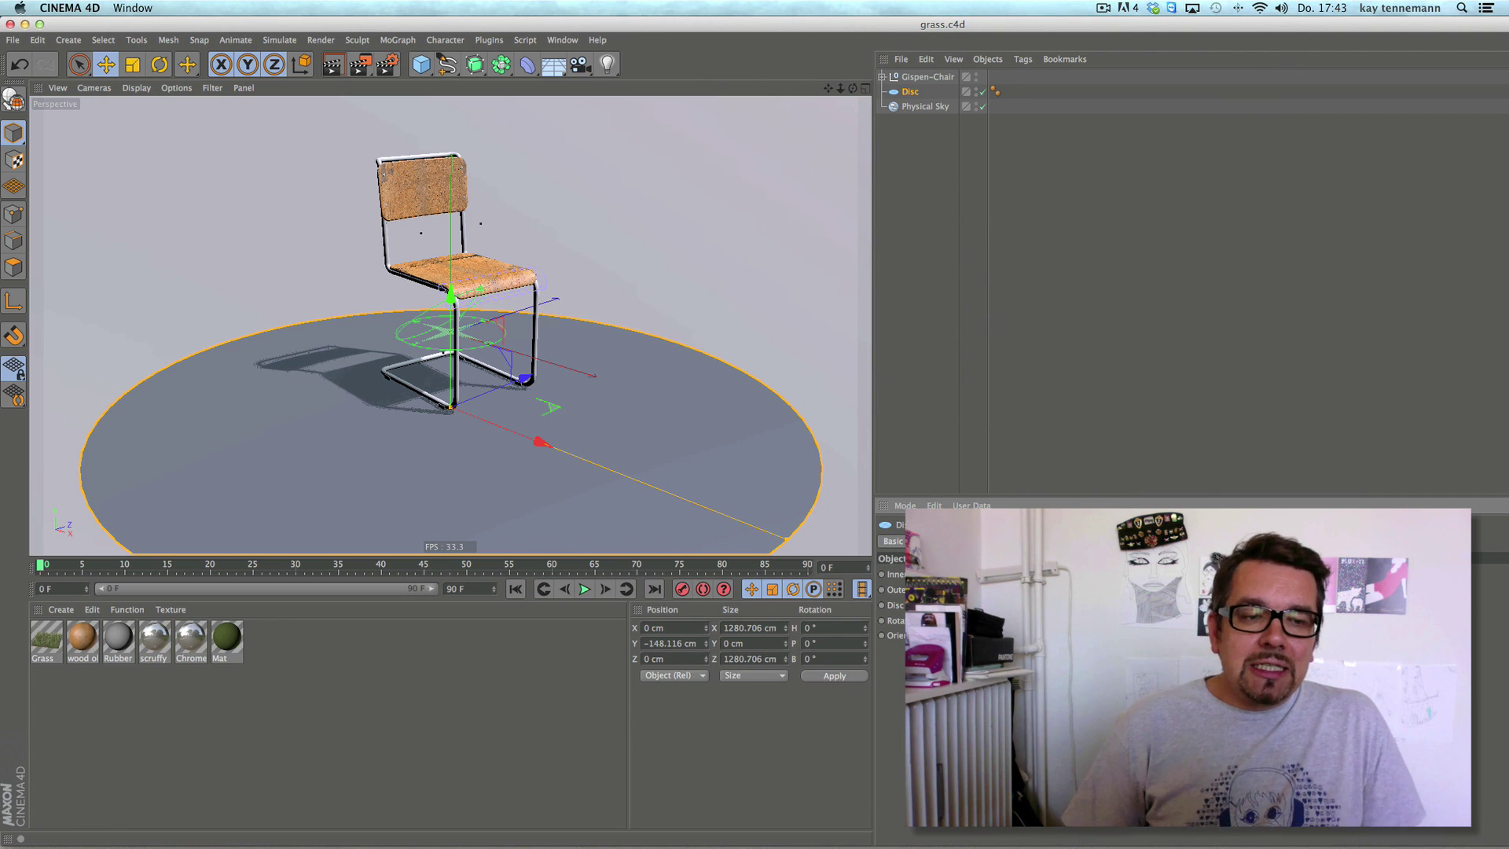
- Delete the old Grass material and apply Grow Grass to the Disc for a fresh Grass material
{"action": "left_click", "coordinate": [46, 652]}
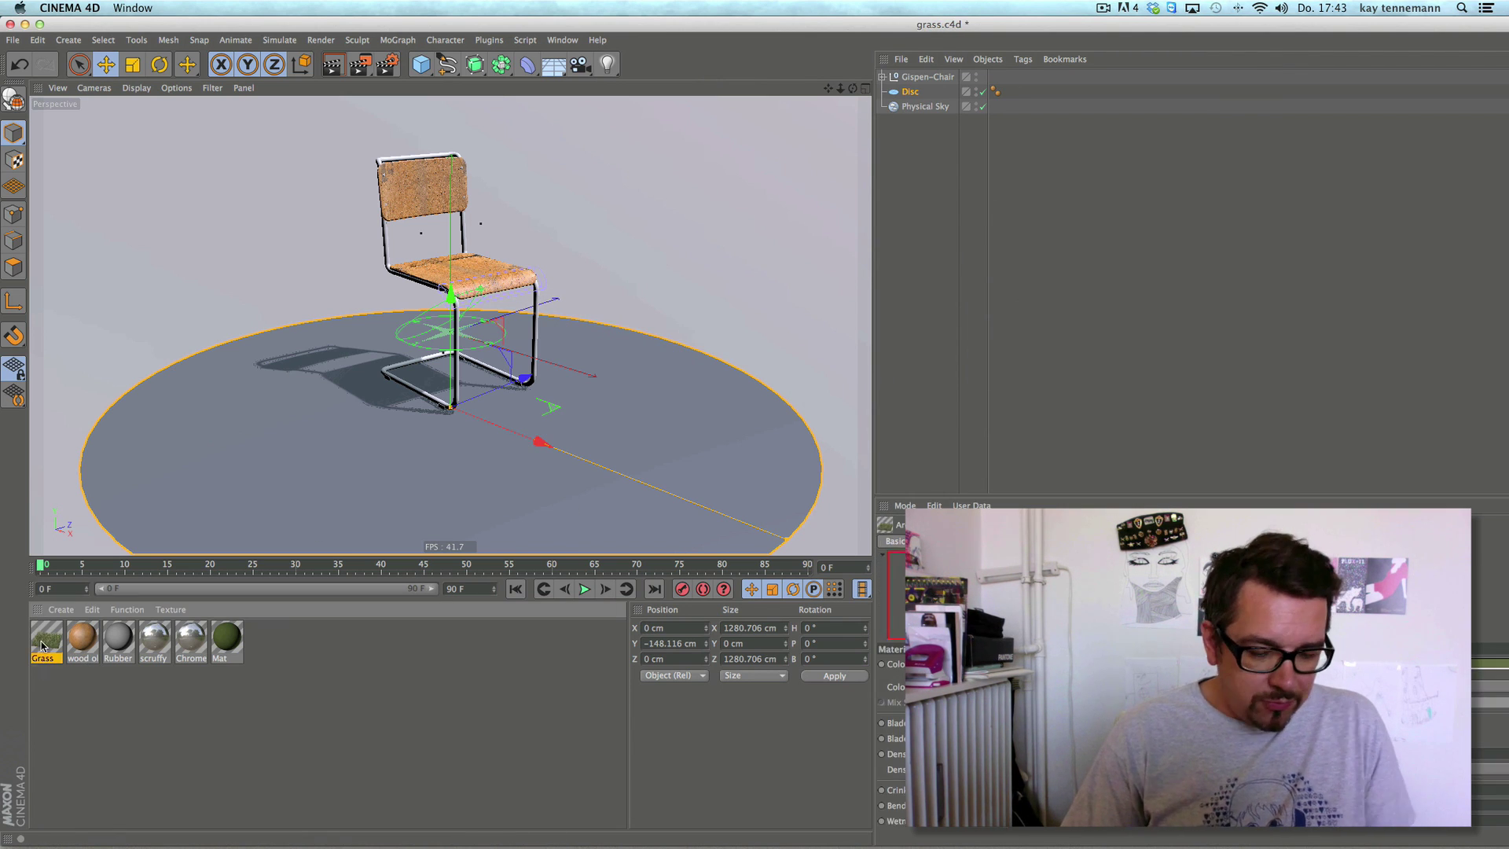
{"action": "key", "text": "Delete"}
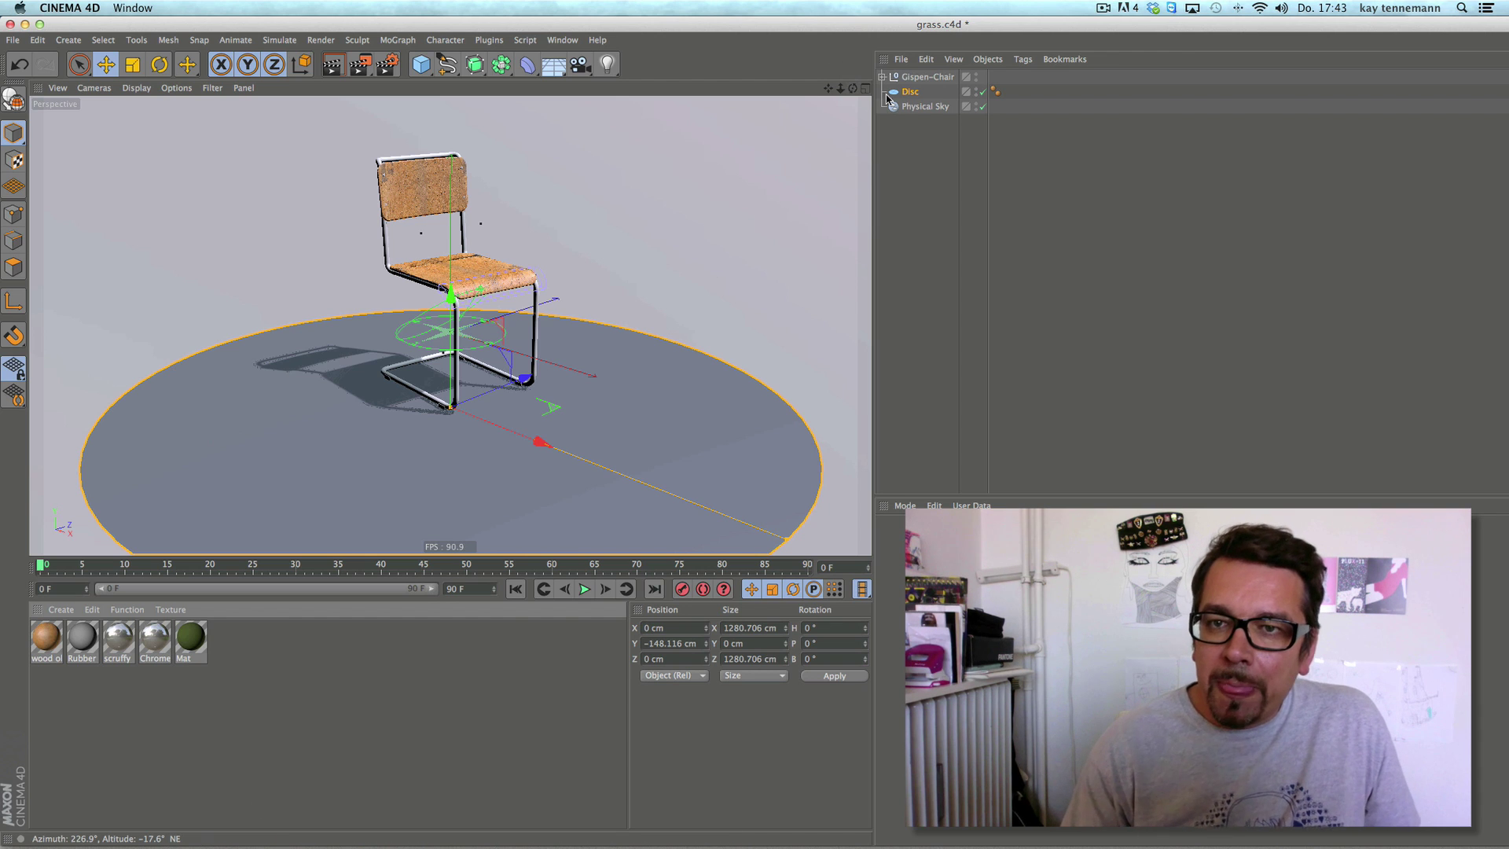
{"action": "left_click", "coordinate": [912, 93]}
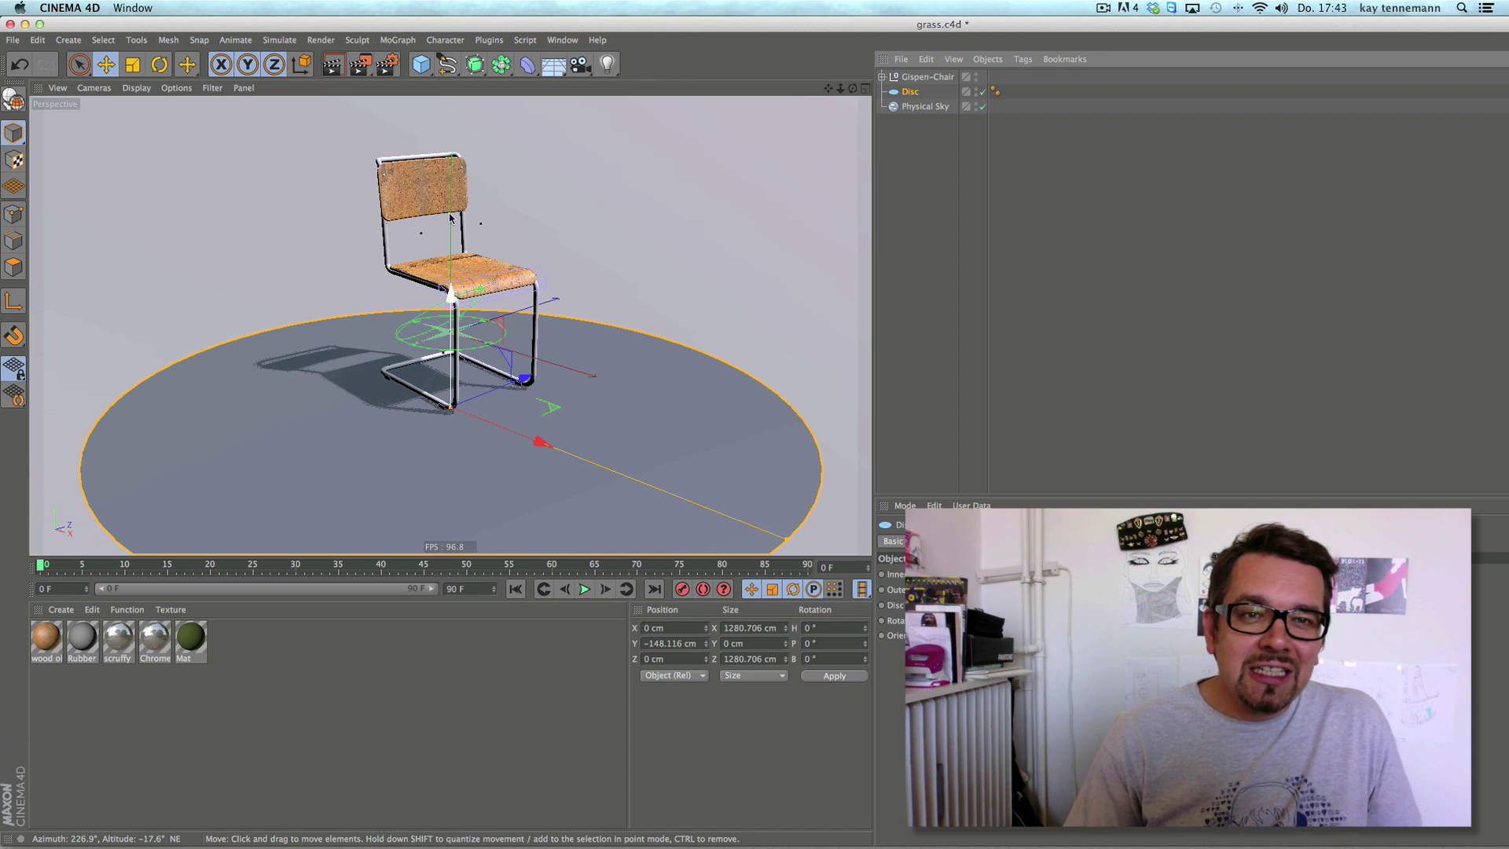
{"action": "left_click", "coordinate": [551, 67]}
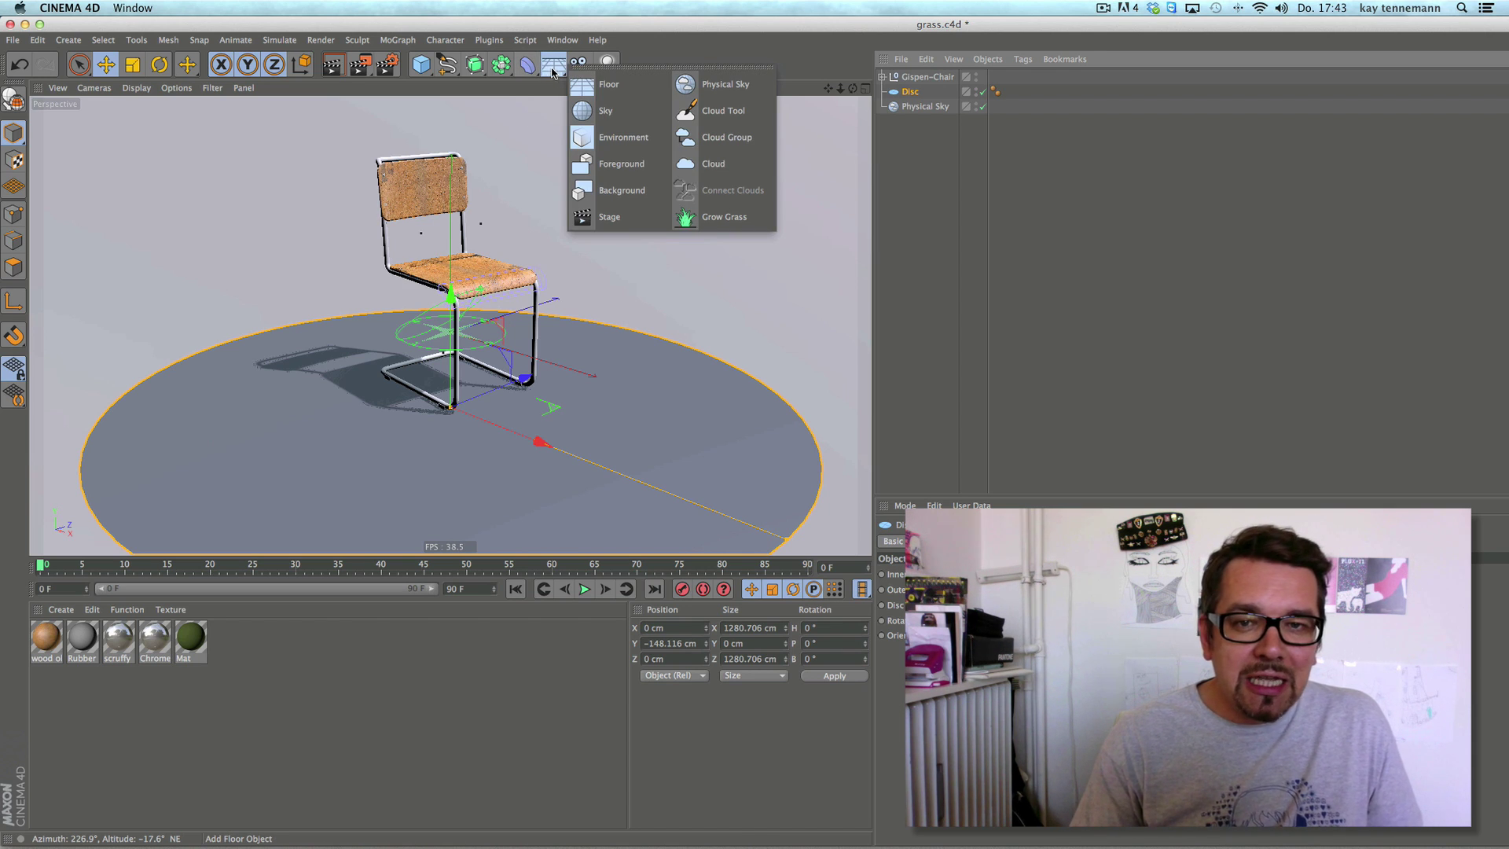
{"action": "left_click", "coordinate": [719, 220]}
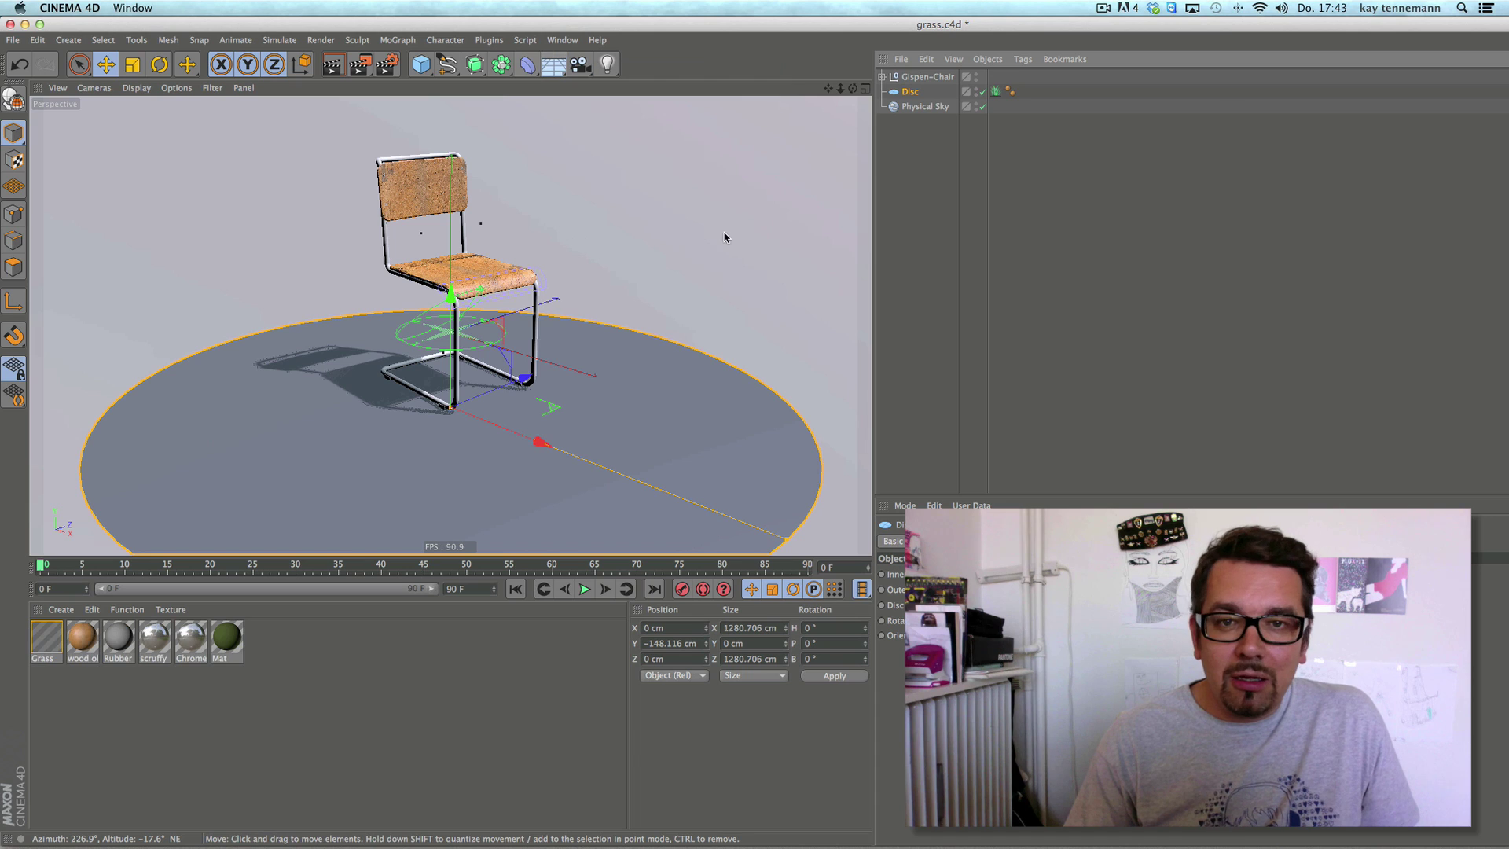
{"action": "left_click", "coordinate": [995, 91]}
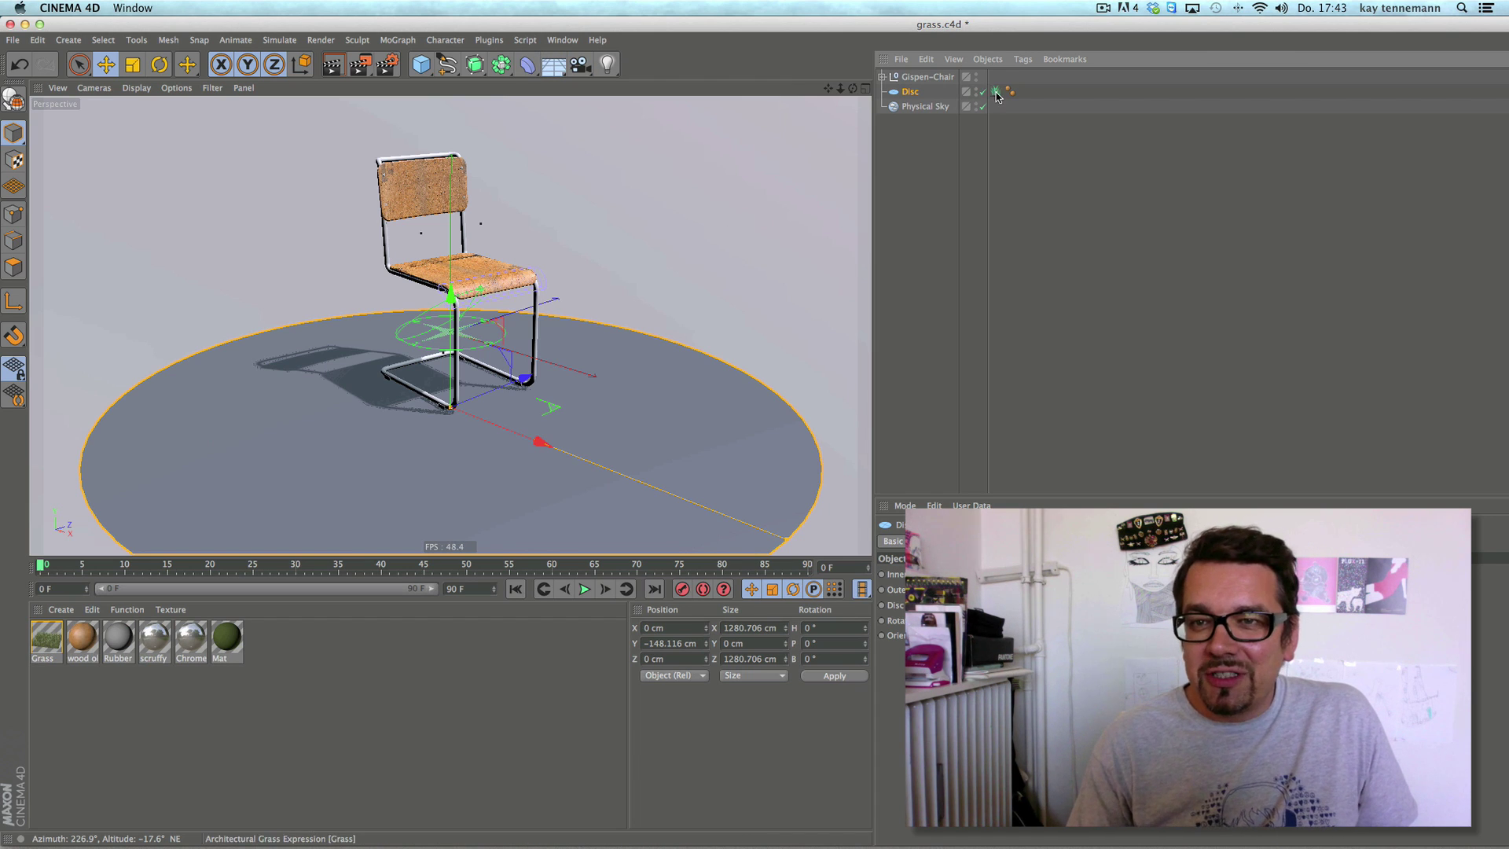
{"action": "double_click", "coordinate": [910, 92]}
{"action": "key", "text": "Return"}
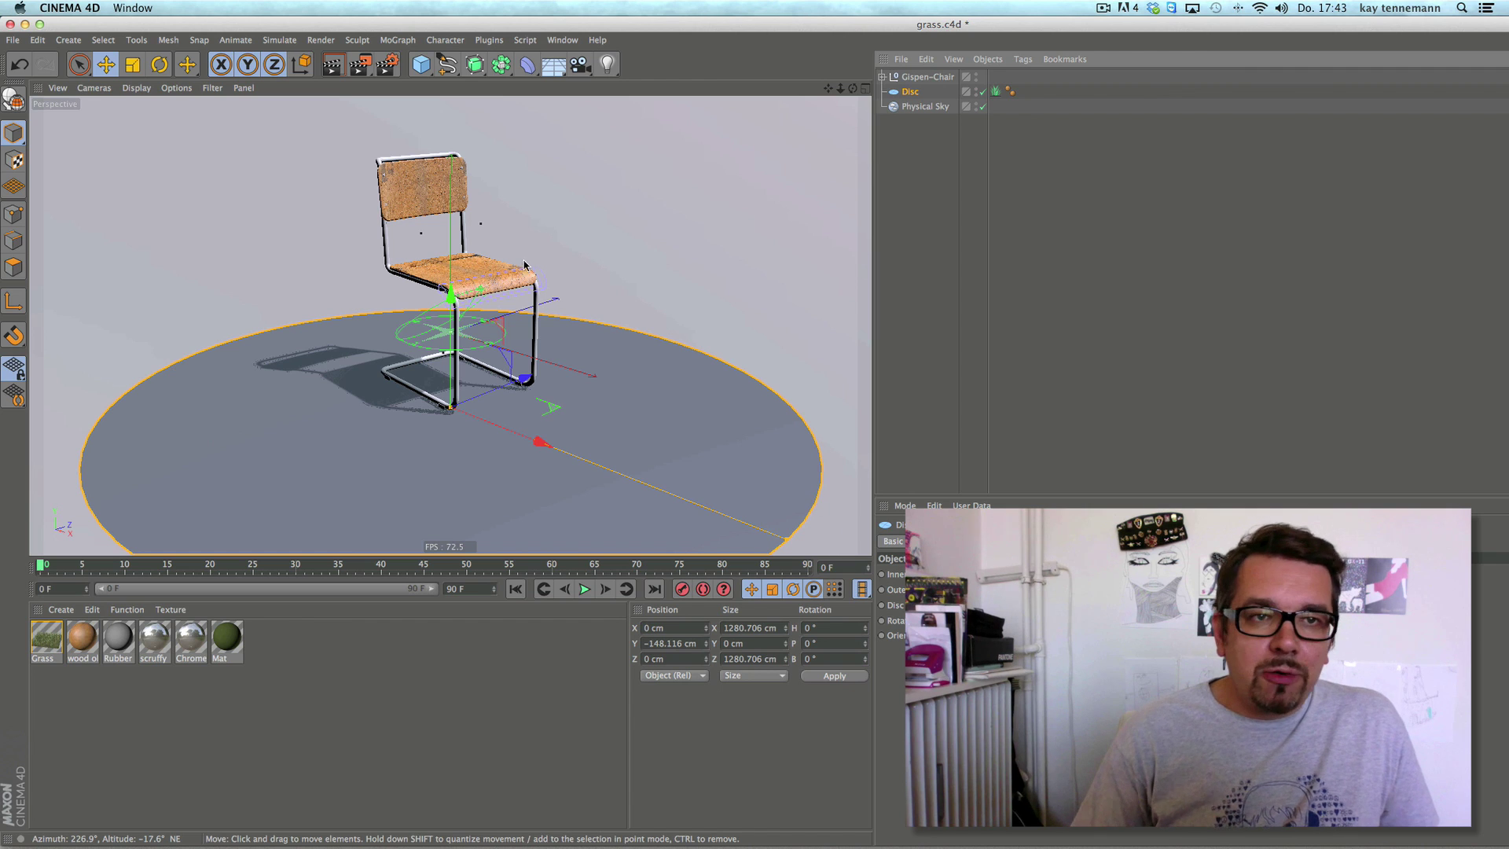
{"action": "left_click", "coordinate": [331, 69]}
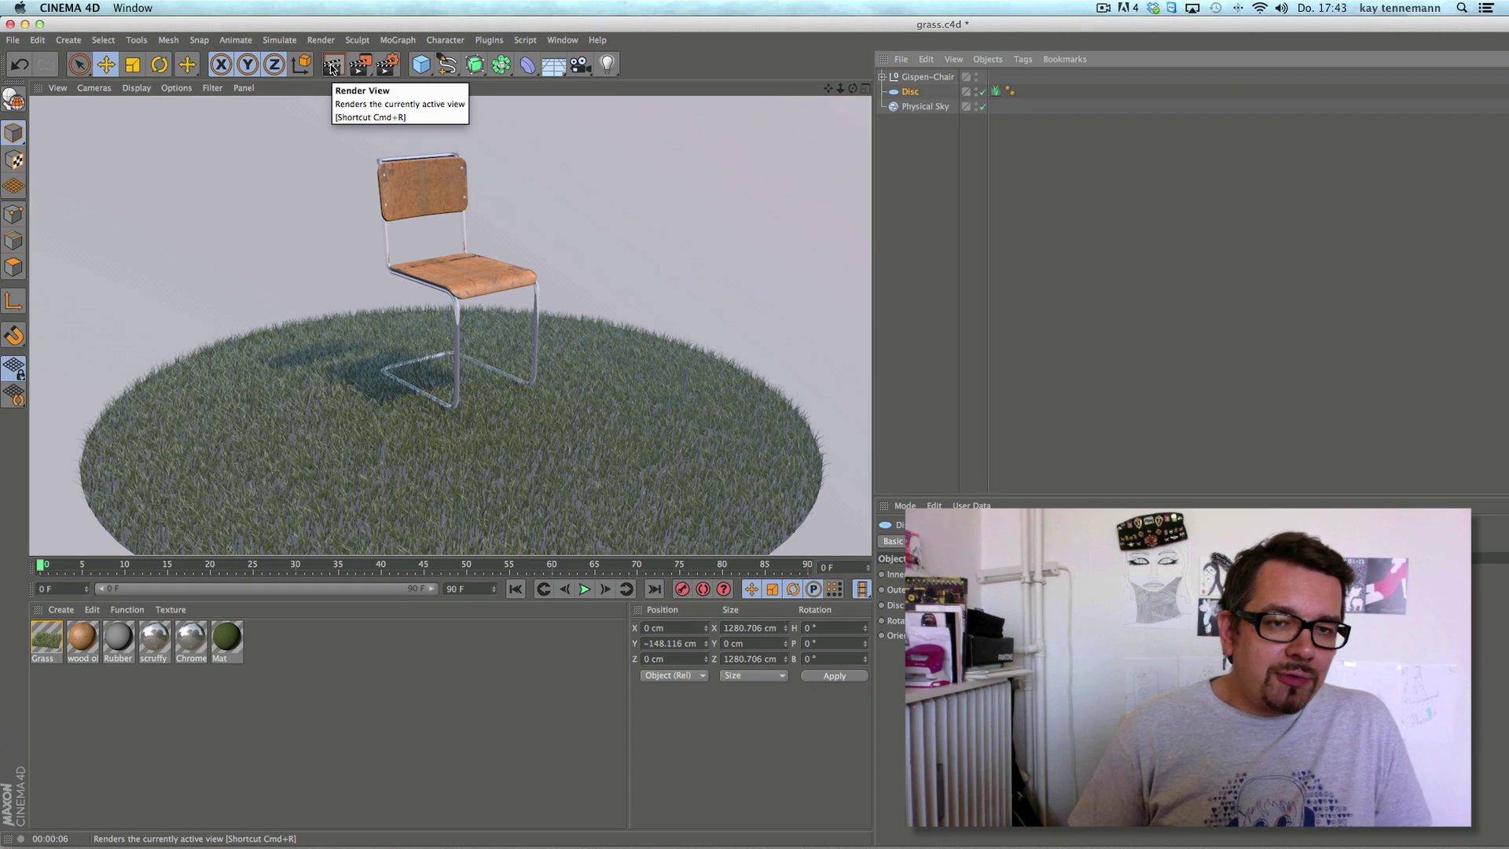
{"action": "left_click", "coordinate": [995, 92]}
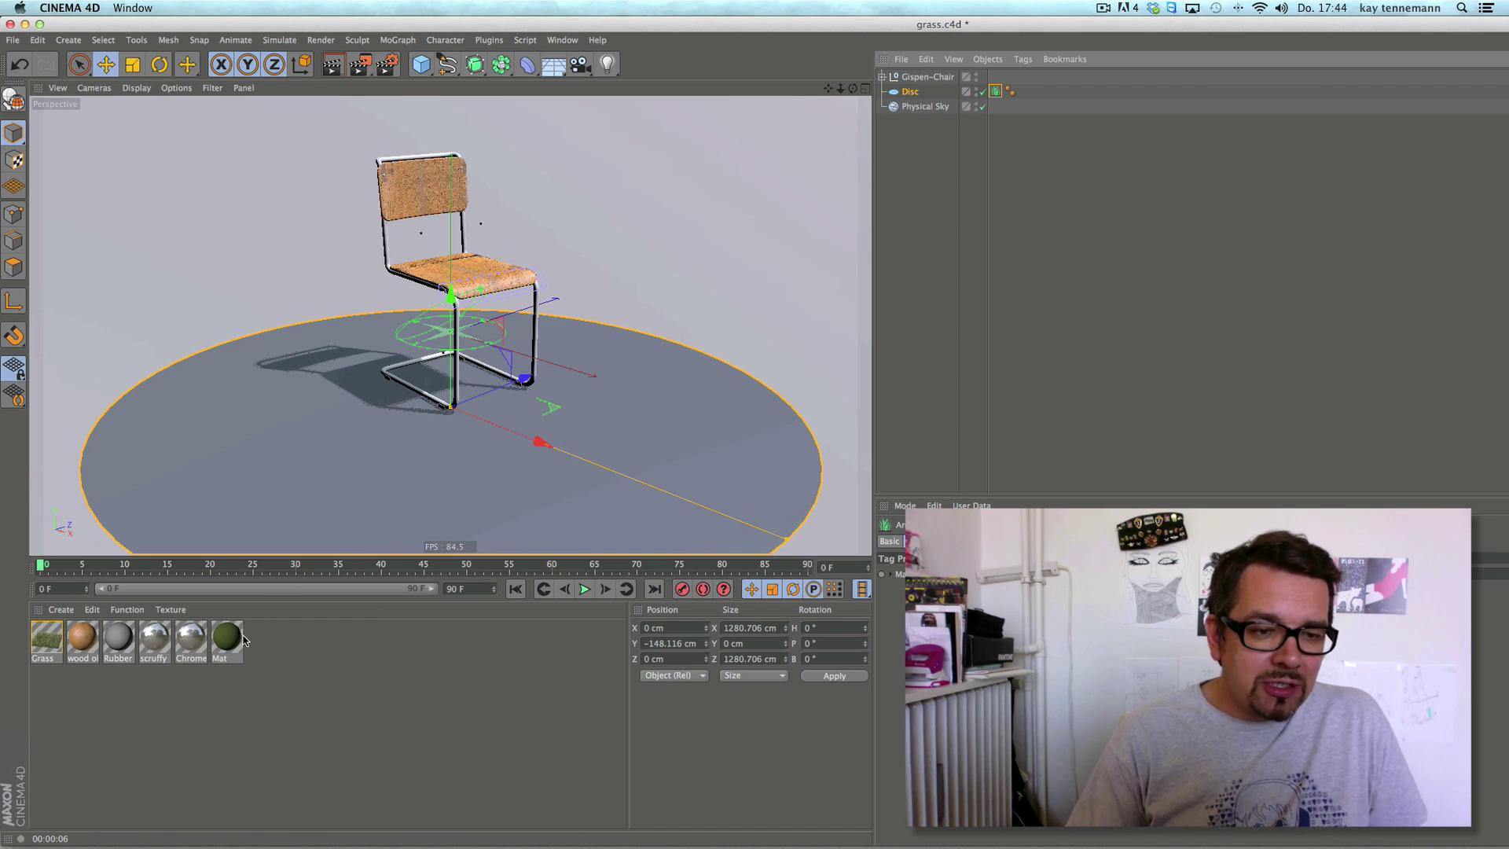
{"action": "left_click_drag", "start_coordinate": [232, 645], "coordinate": [640, 401]}
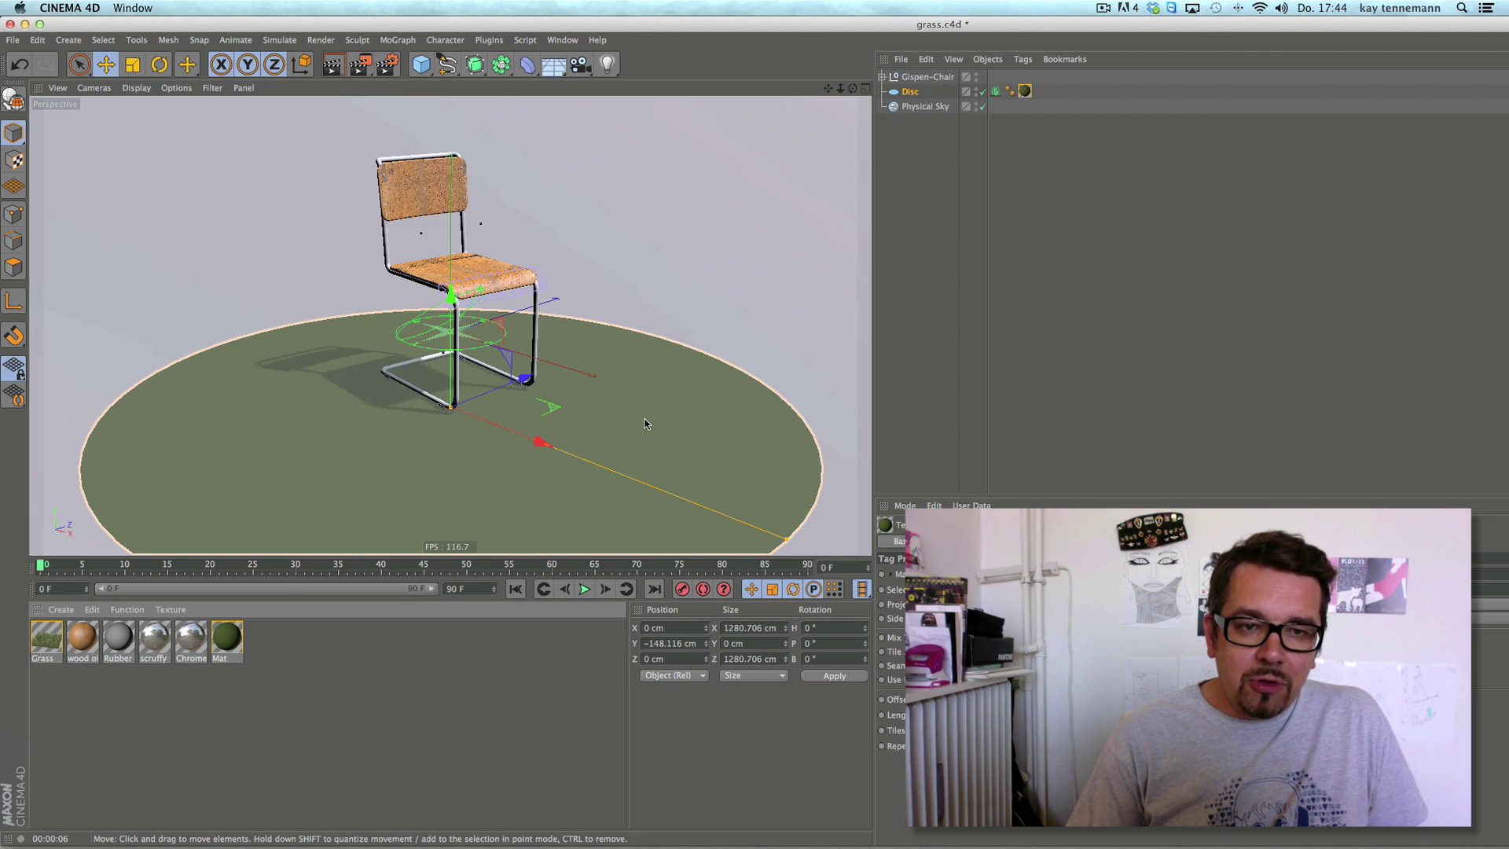
{"action": "left_click", "coordinate": [897, 238]}
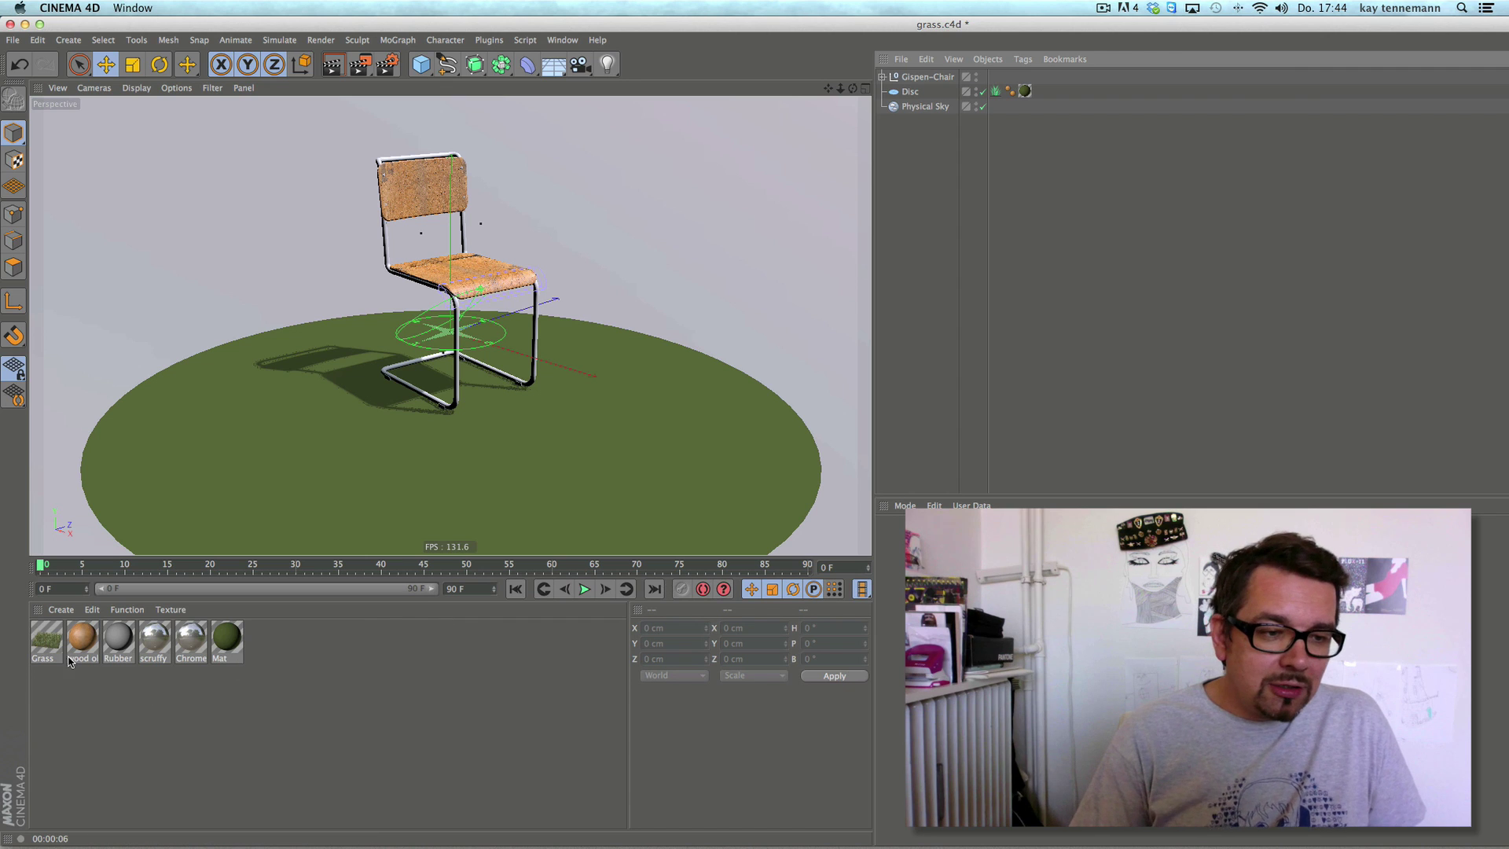
{"action": "left_click", "coordinate": [334, 66]}
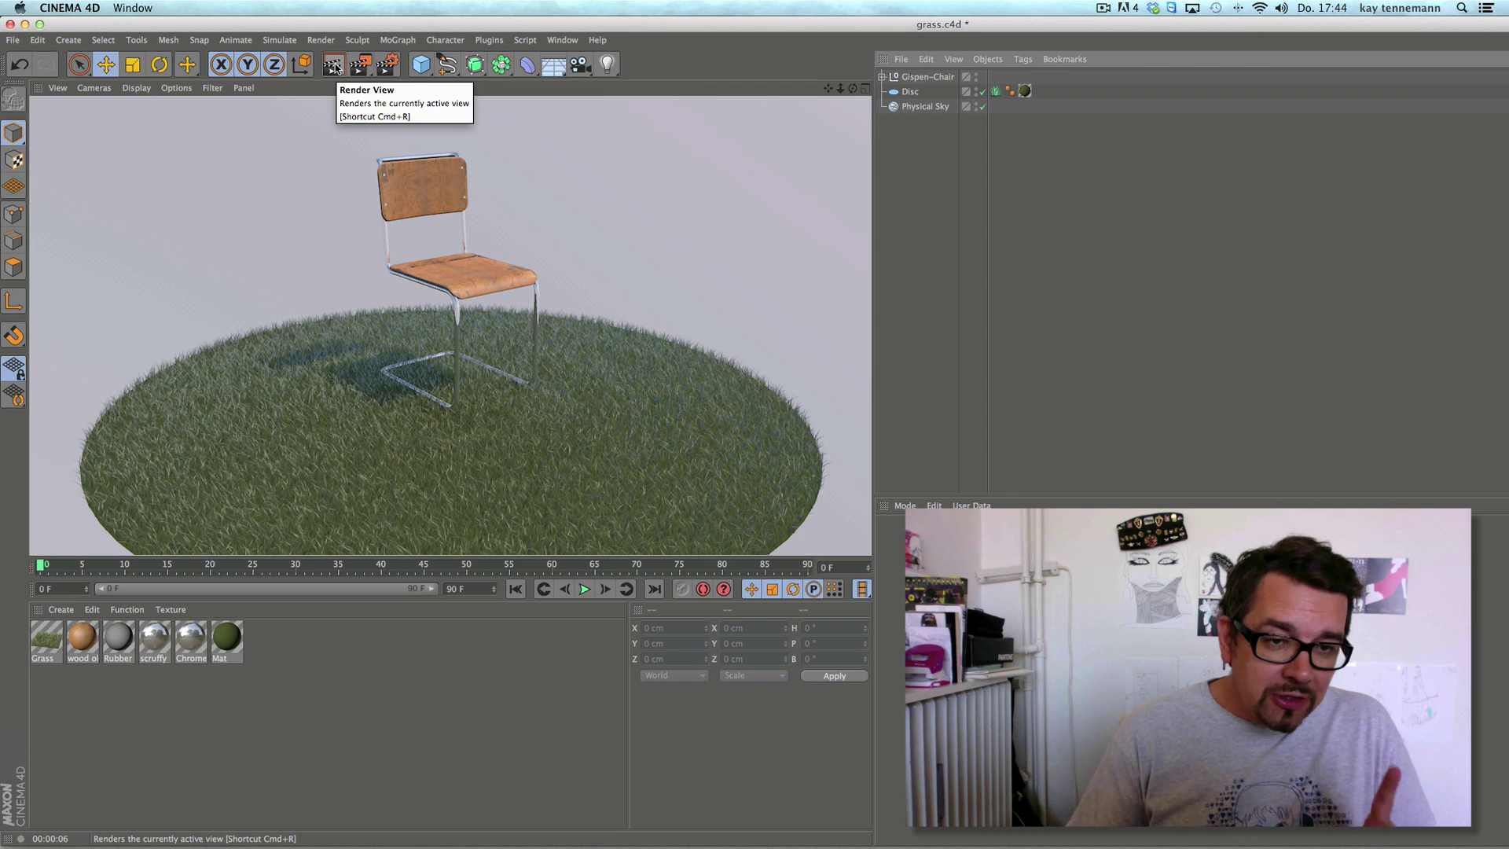
{"action": "left_click", "coordinate": [1025, 92]}
- Remove the green disc material, render a close-up of the chair legs, and raise Grass density to 50%
{"action": "key", "text": "Delete"}
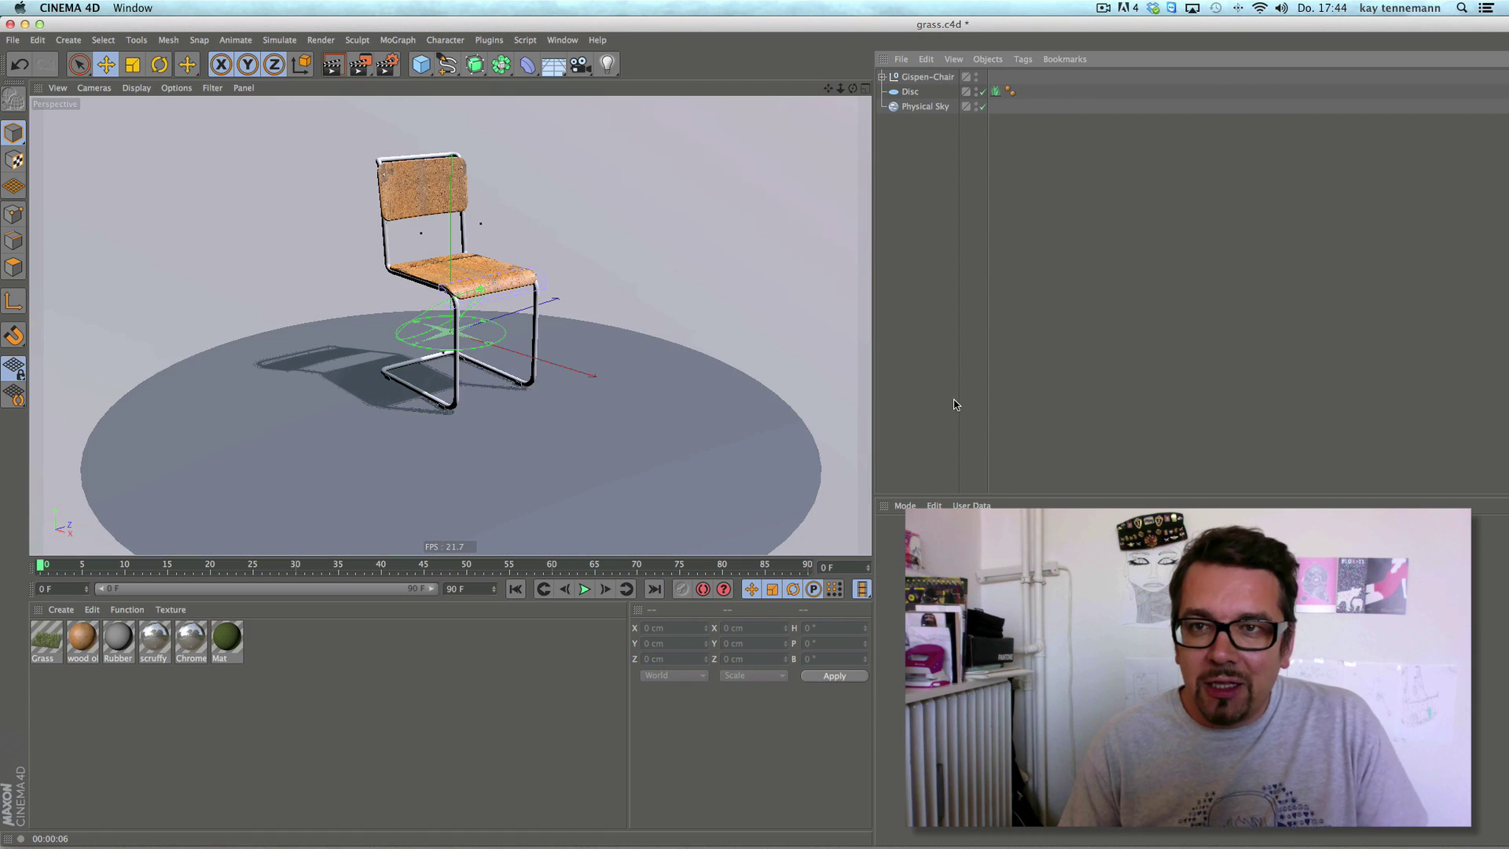
{"action": "double_click", "coordinate": [46, 634]}
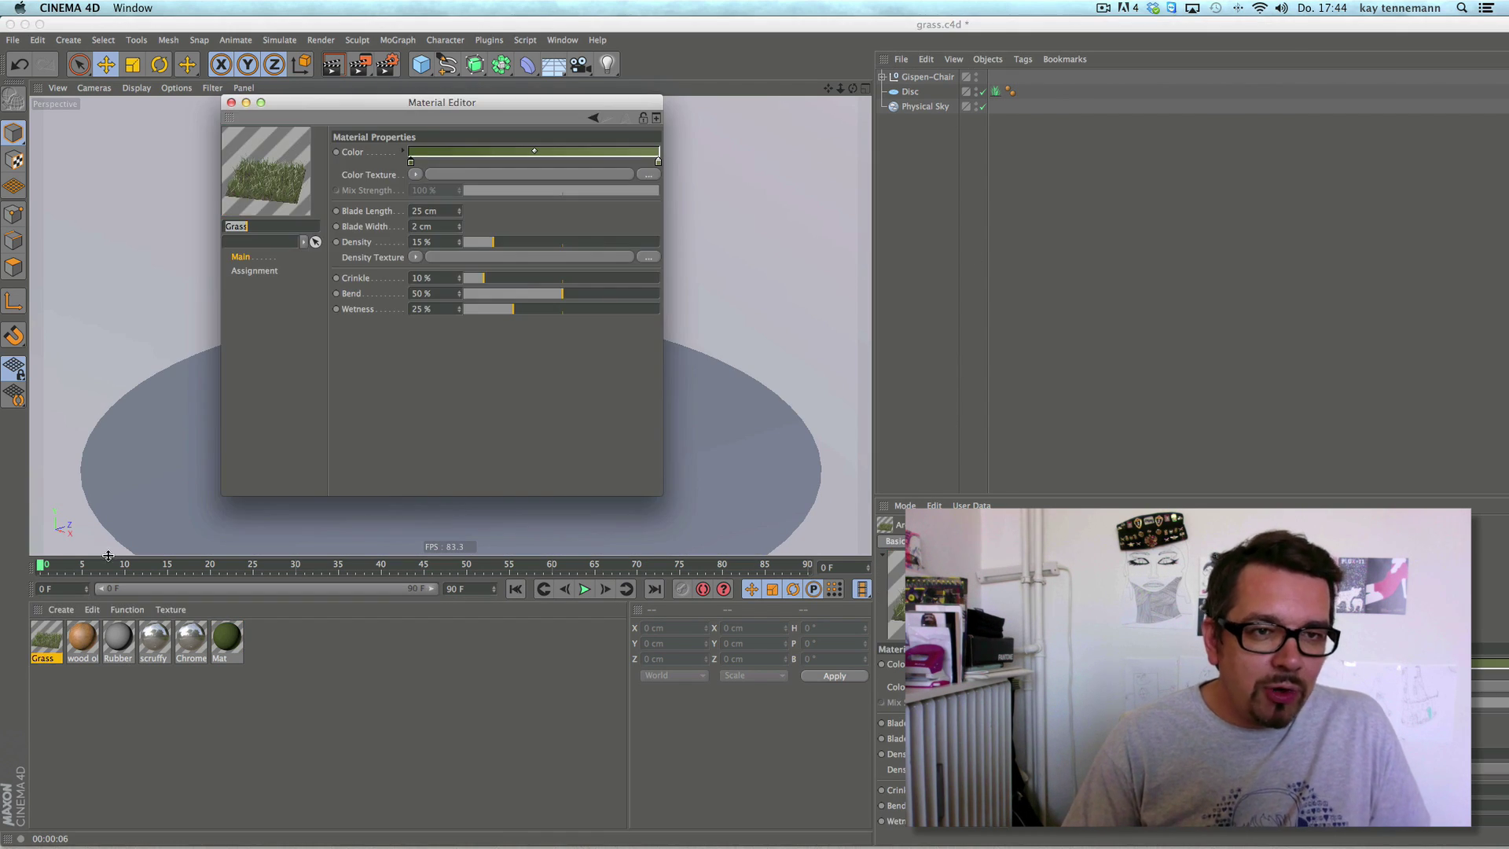
{"action": "left_click_drag", "start_coordinate": [335, 118], "coordinate": [1004, 96]}
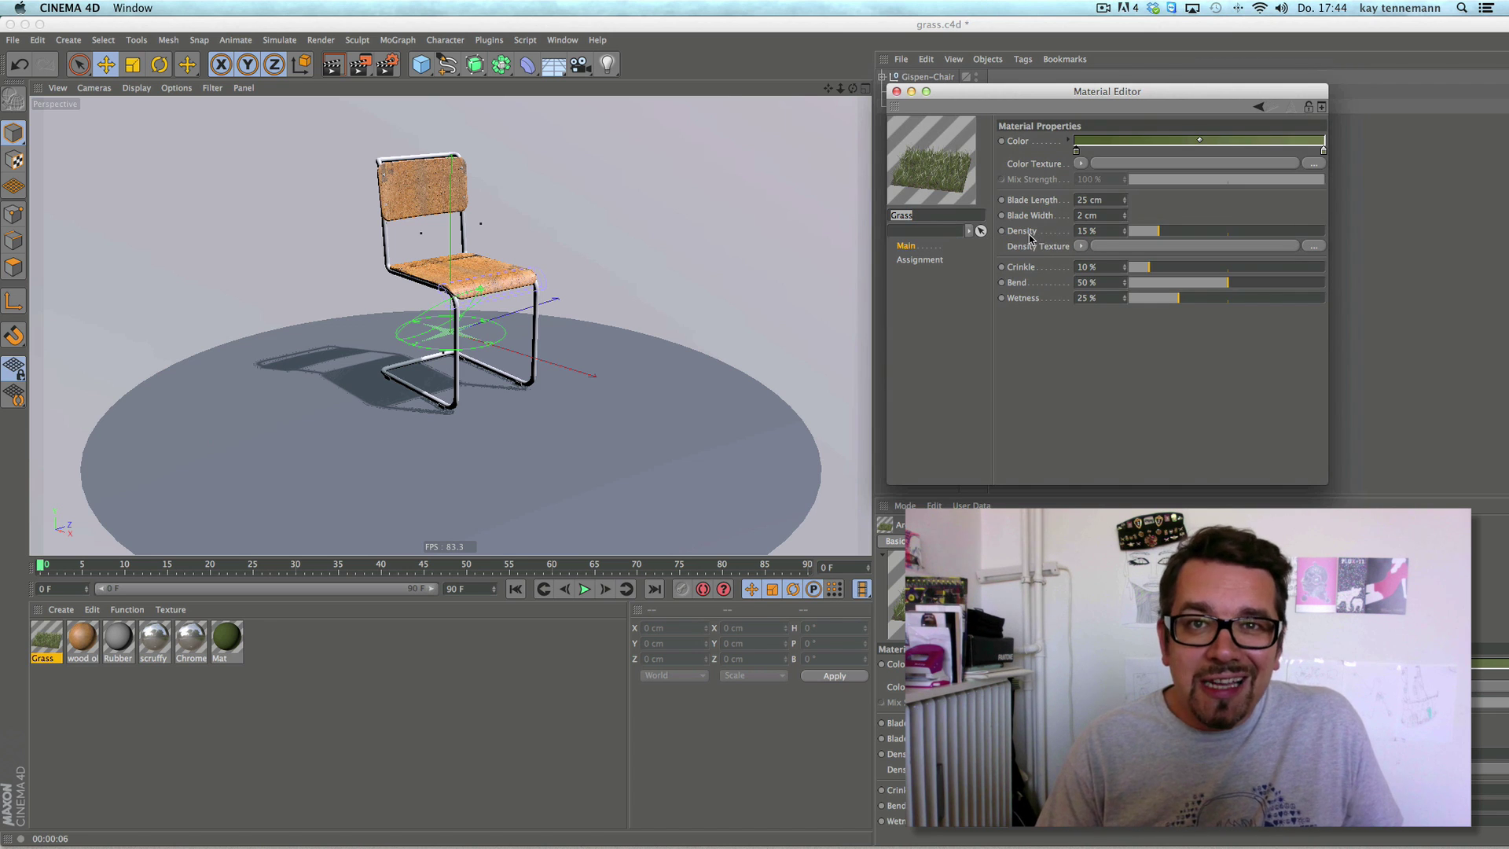
{"action": "type", "text": "2"}
{"action": "left_click_drag", "start_coordinate": [475, 404], "coordinate": [351, 125]}
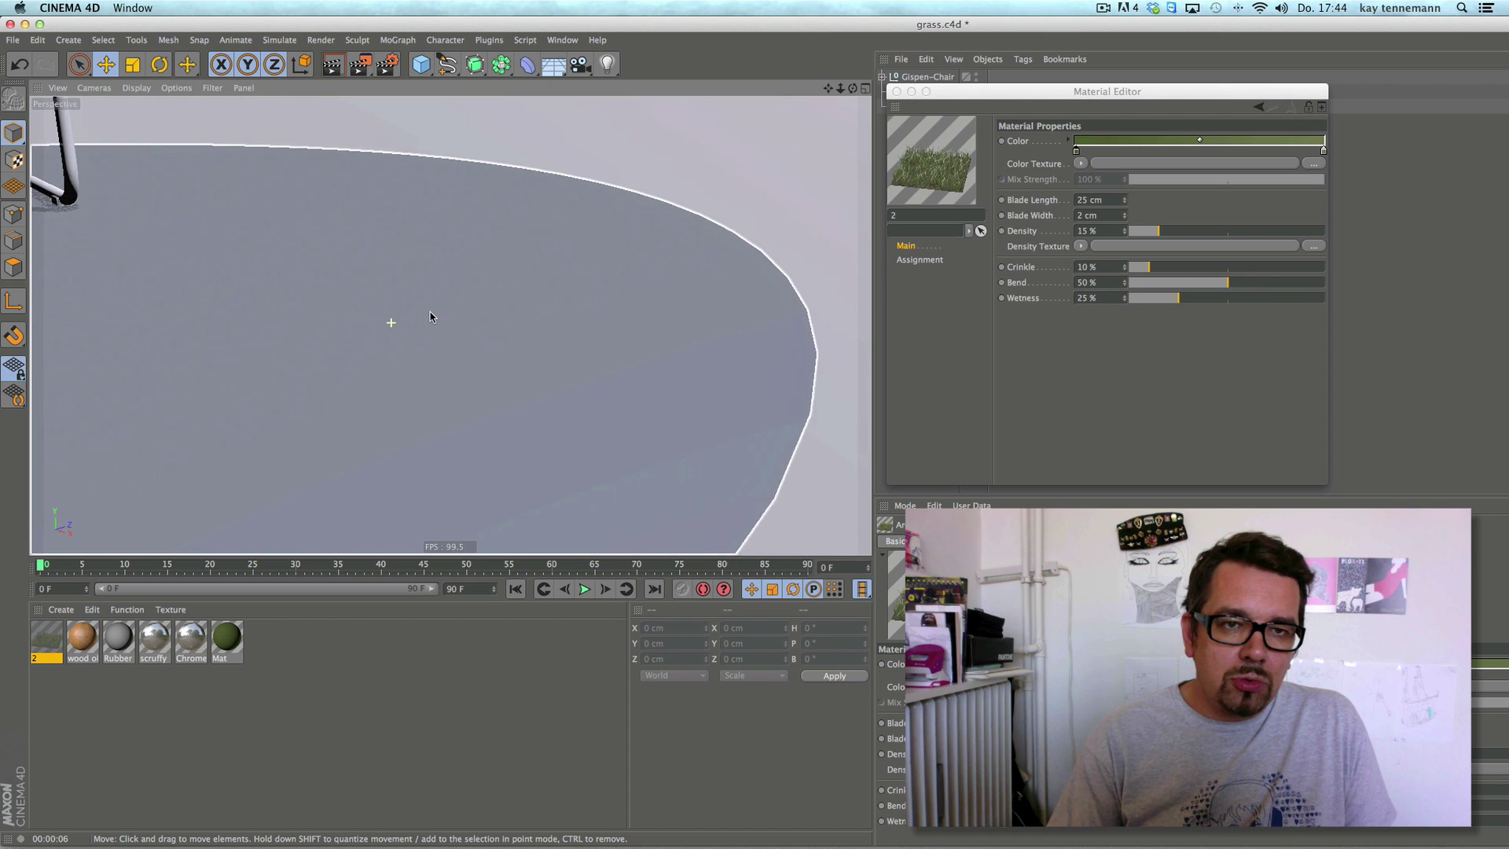
{"action": "left_click", "coordinate": [332, 64]}
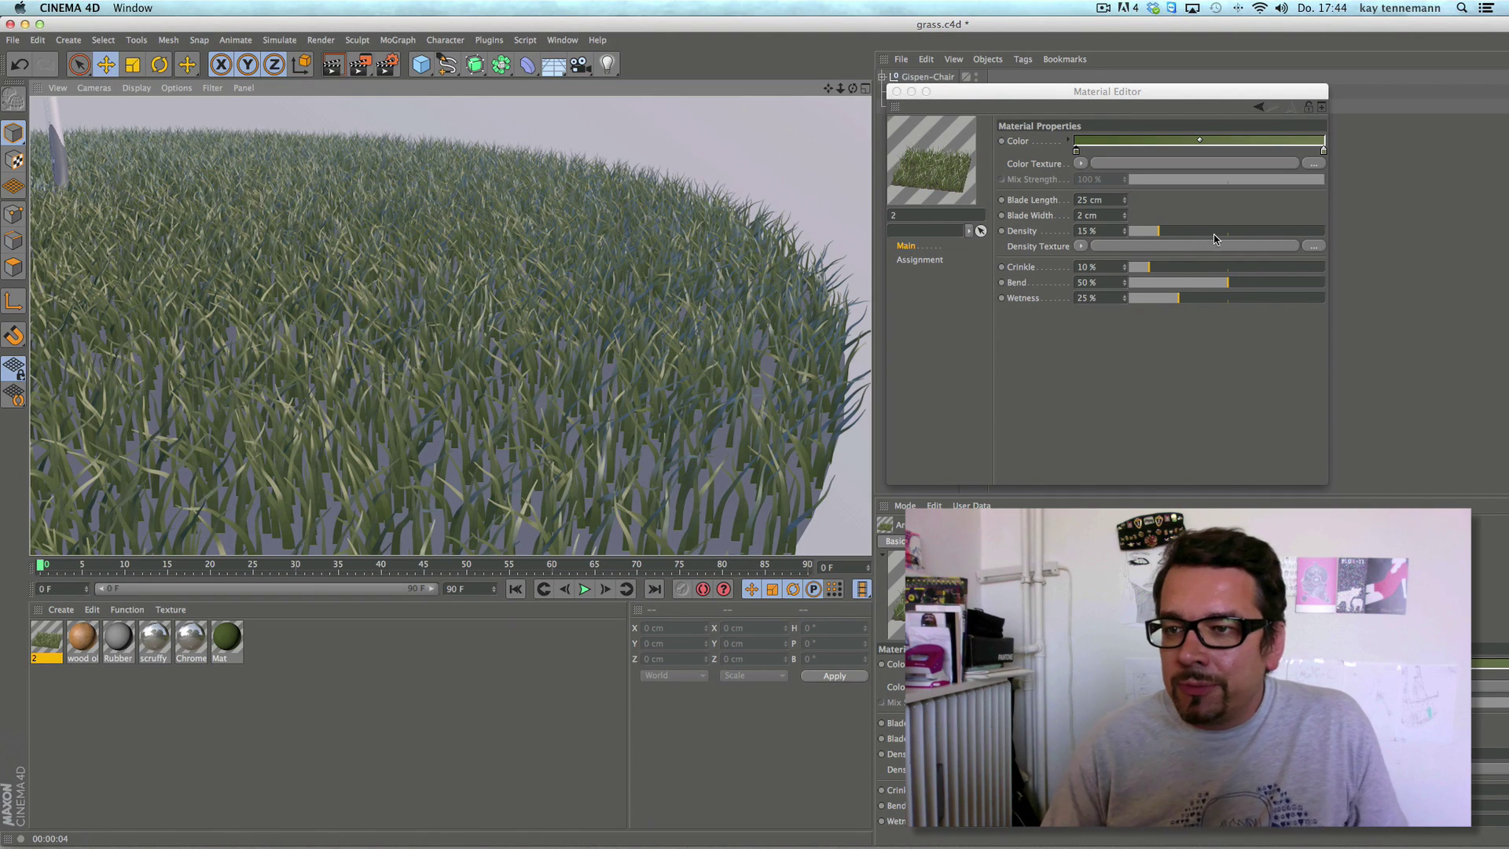
{"action": "left_click_drag", "start_coordinate": [1159, 236], "coordinate": [1230, 239]}
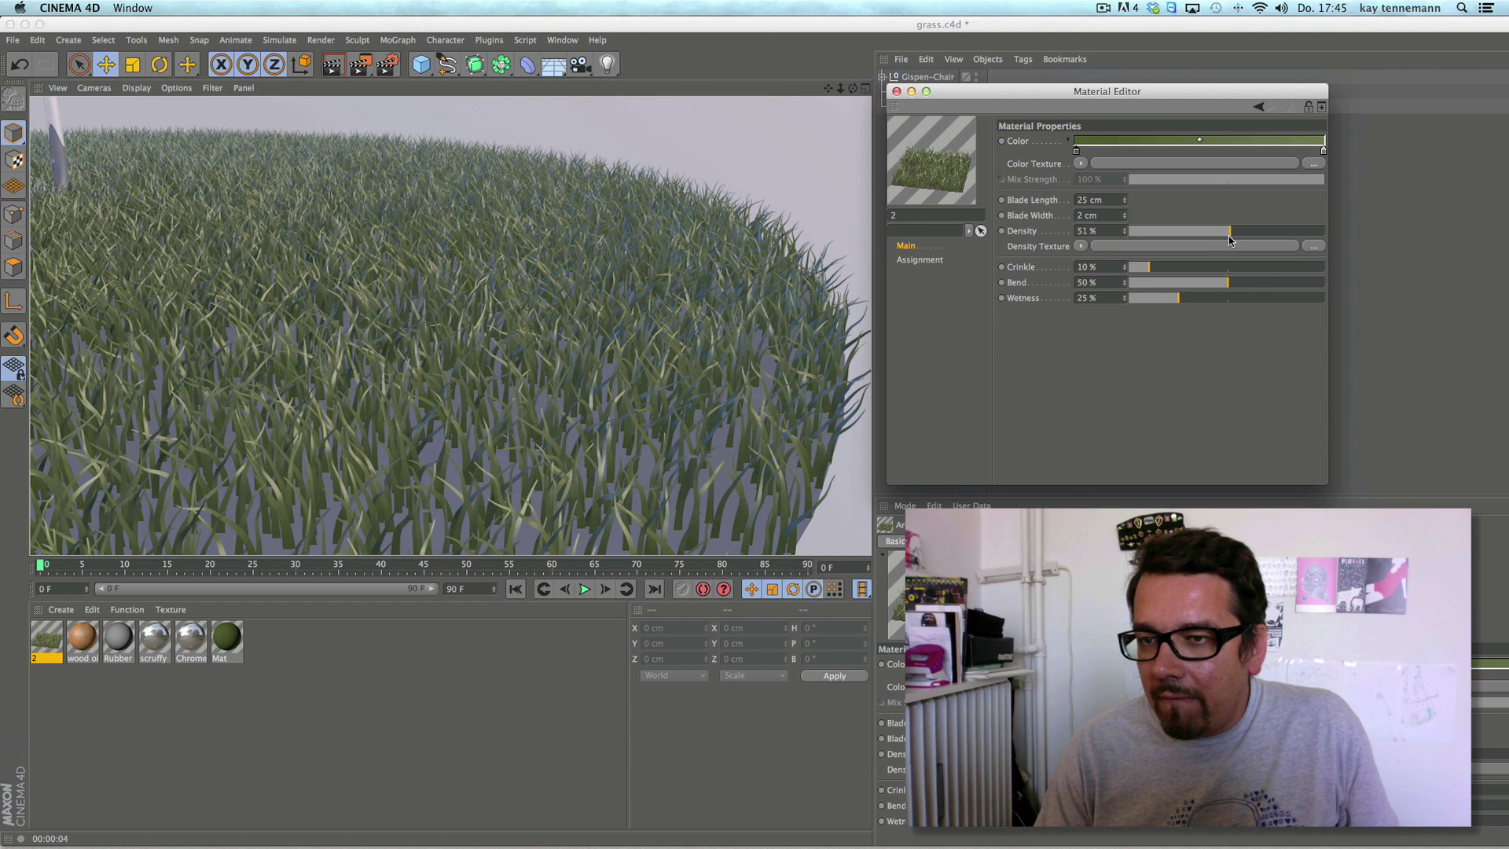
{"action": "left_click", "coordinate": [330, 69]}
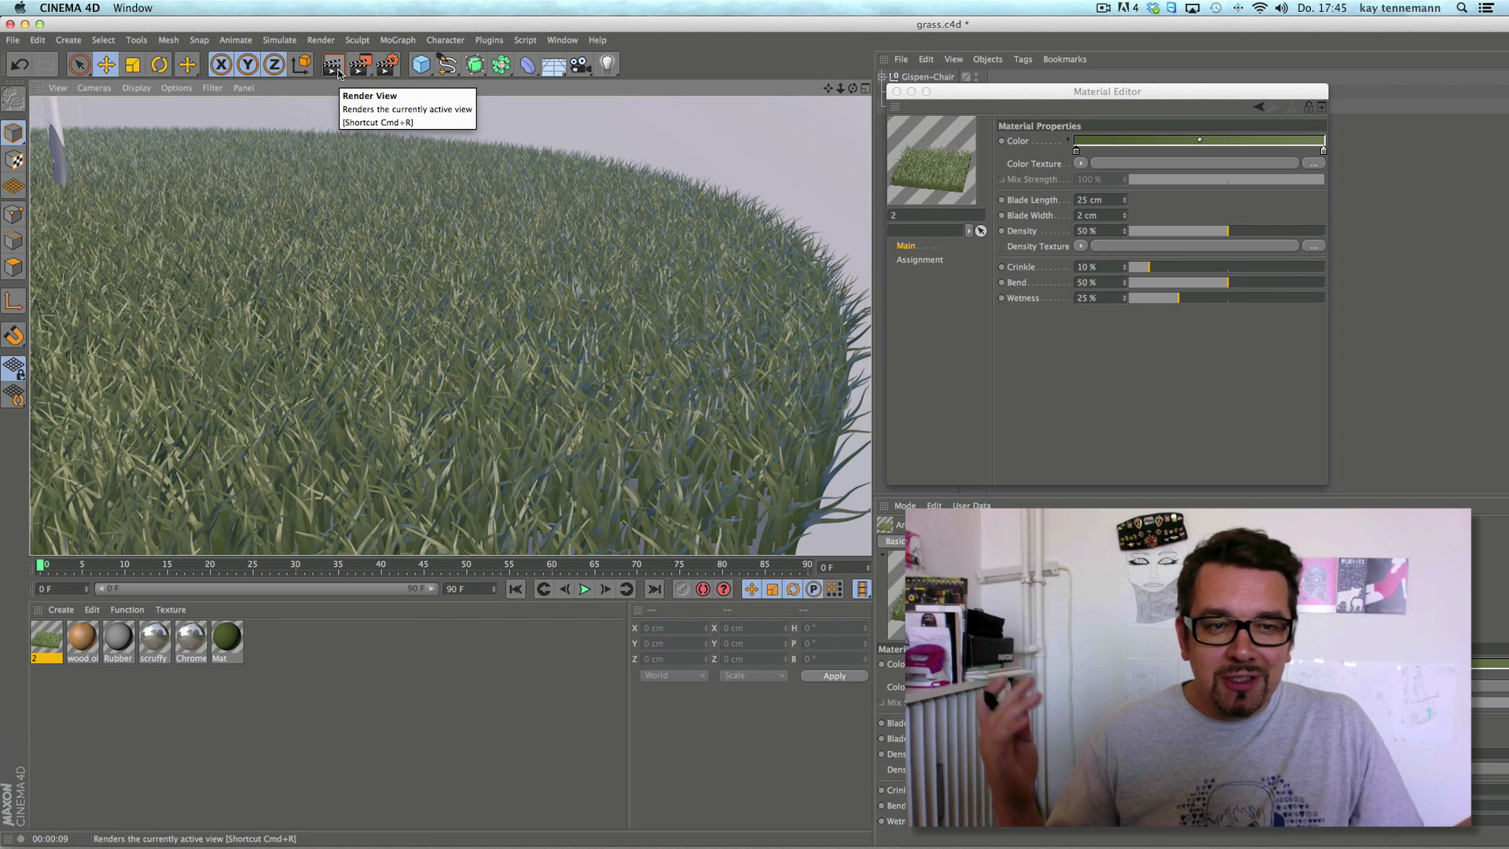
- Zoom back out, put the green Mat material on the Disc, and render the whole scene
{"action": "left_click", "coordinate": [896, 91]}
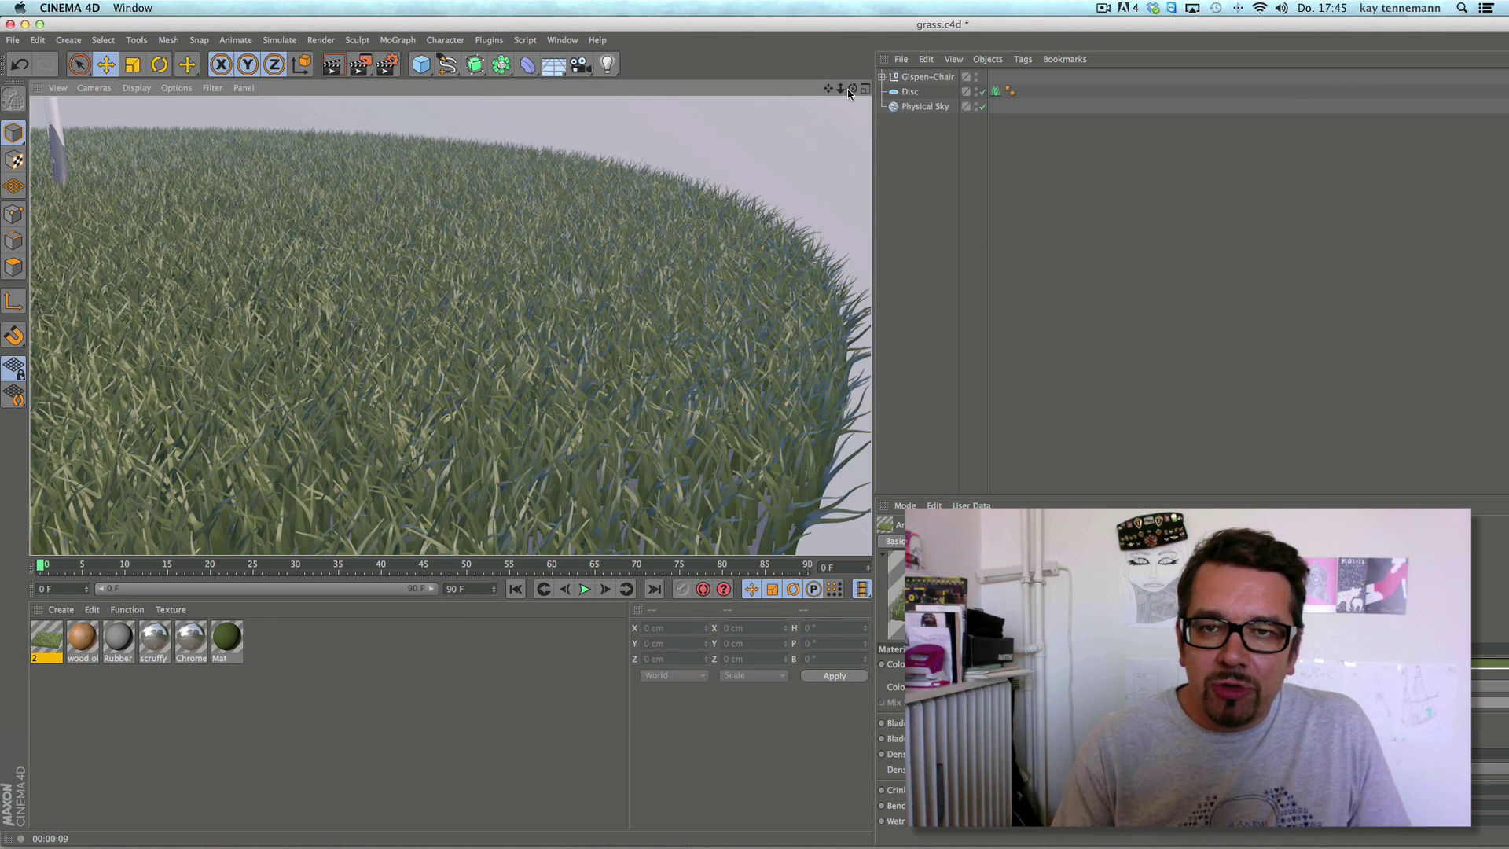
{"action": "left_click_drag", "start_coordinate": [840, 88], "coordinate": [621, 172]}
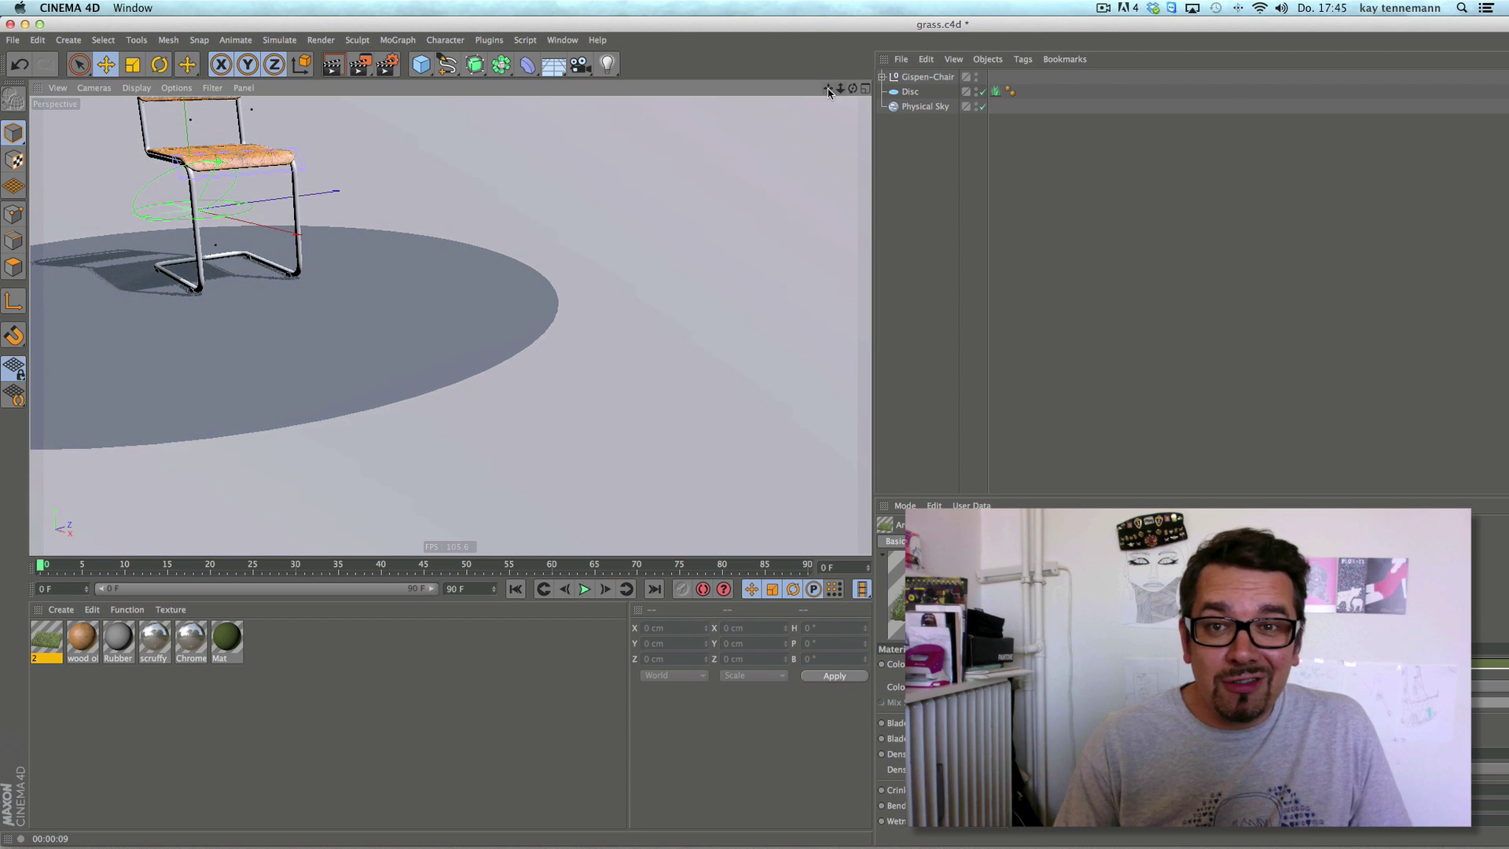
{"action": "left_click_drag", "start_coordinate": [828, 88], "coordinate": [659, 364]}
{"action": "left_click_drag", "start_coordinate": [49, 641], "coordinate": [652, 424]}
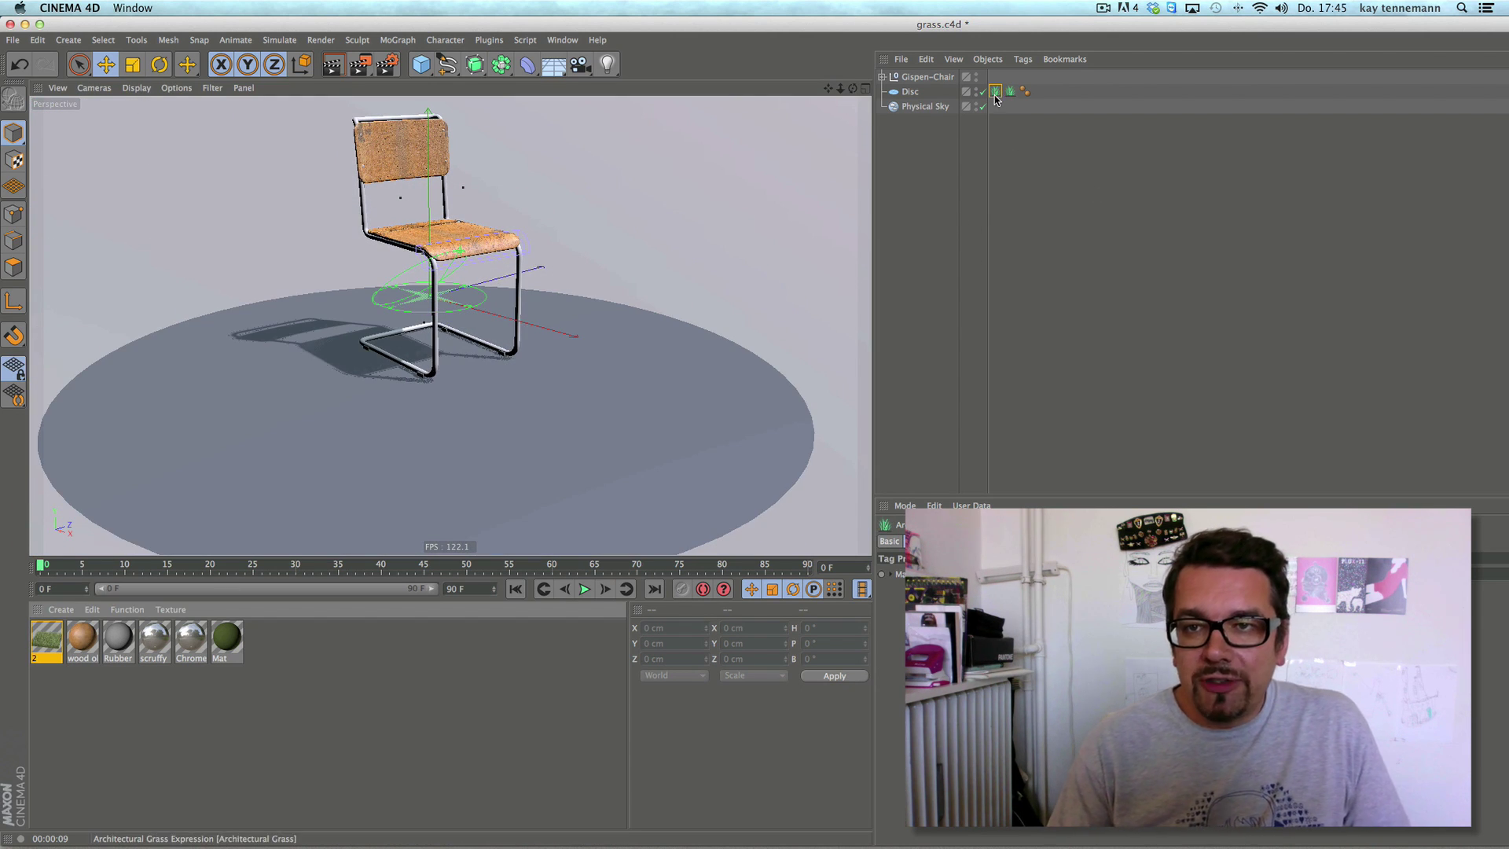
{"action": "key", "text": "Delete"}
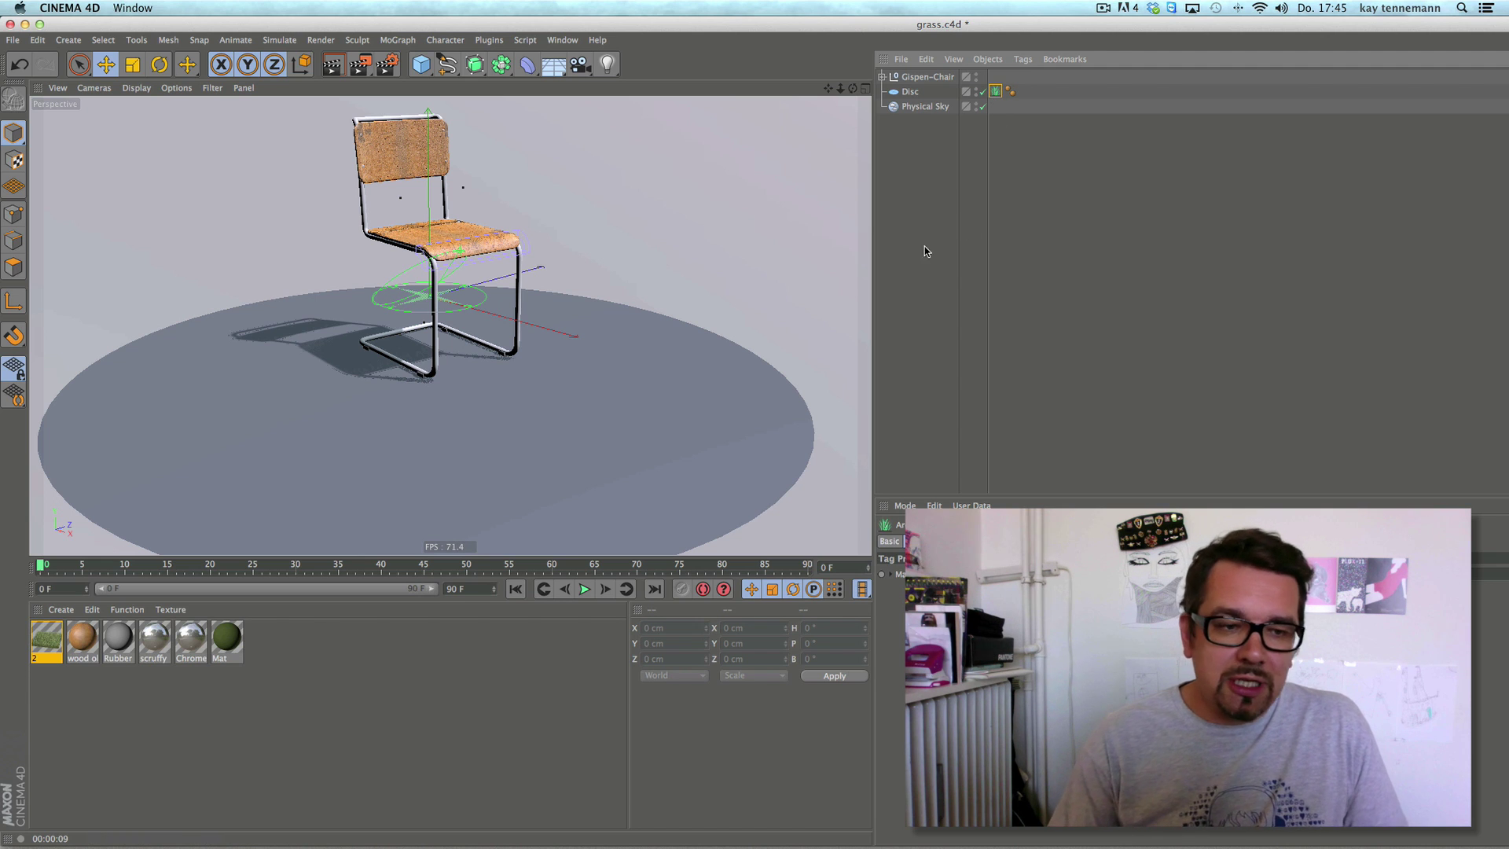
{"action": "left_click_drag", "start_coordinate": [995, 93], "coordinate": [916, 91]}
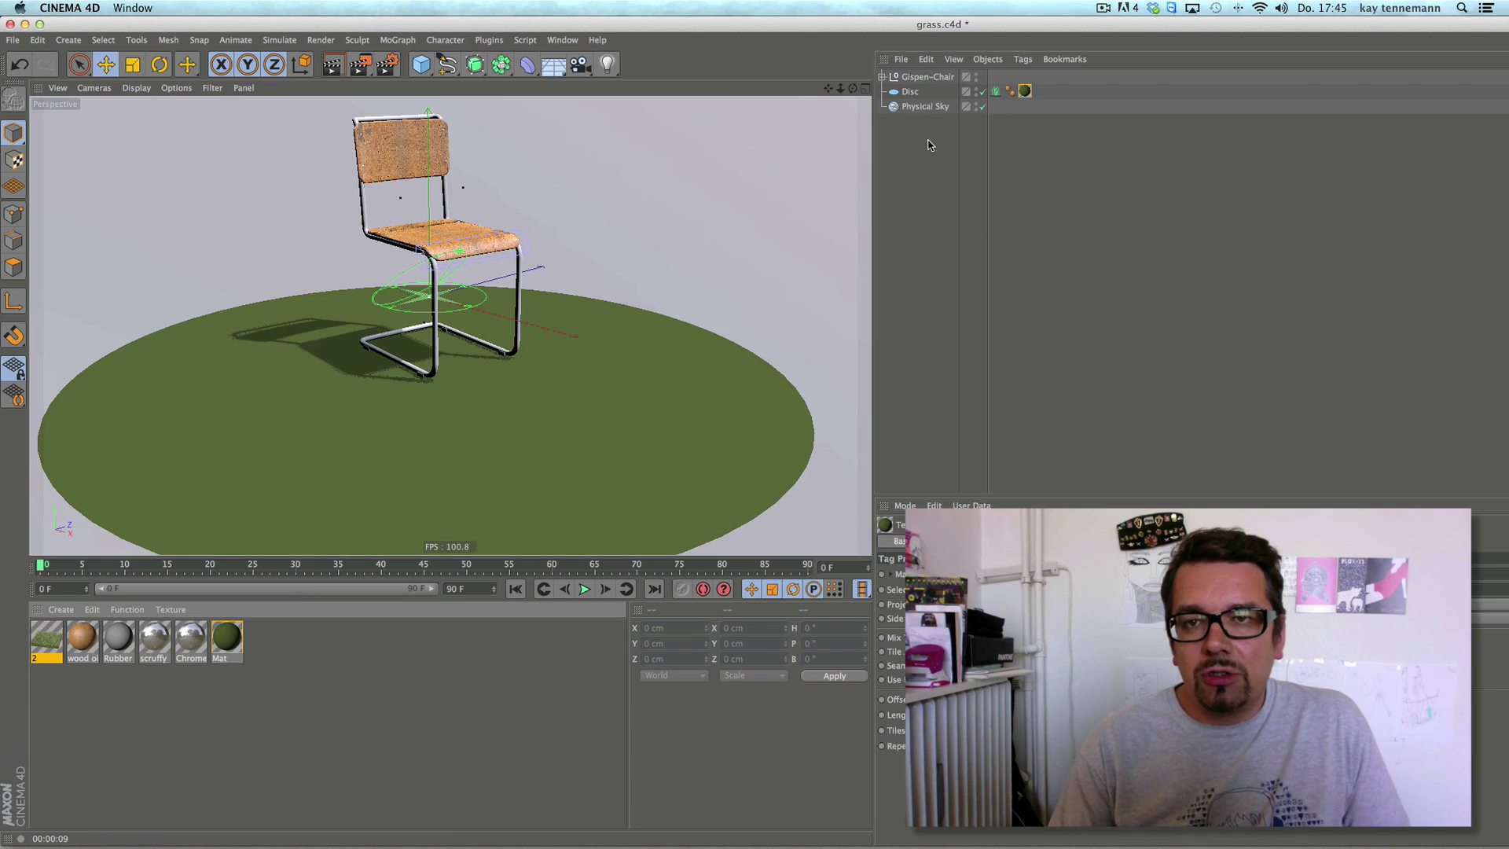
{"action": "left_click", "coordinate": [337, 70]}
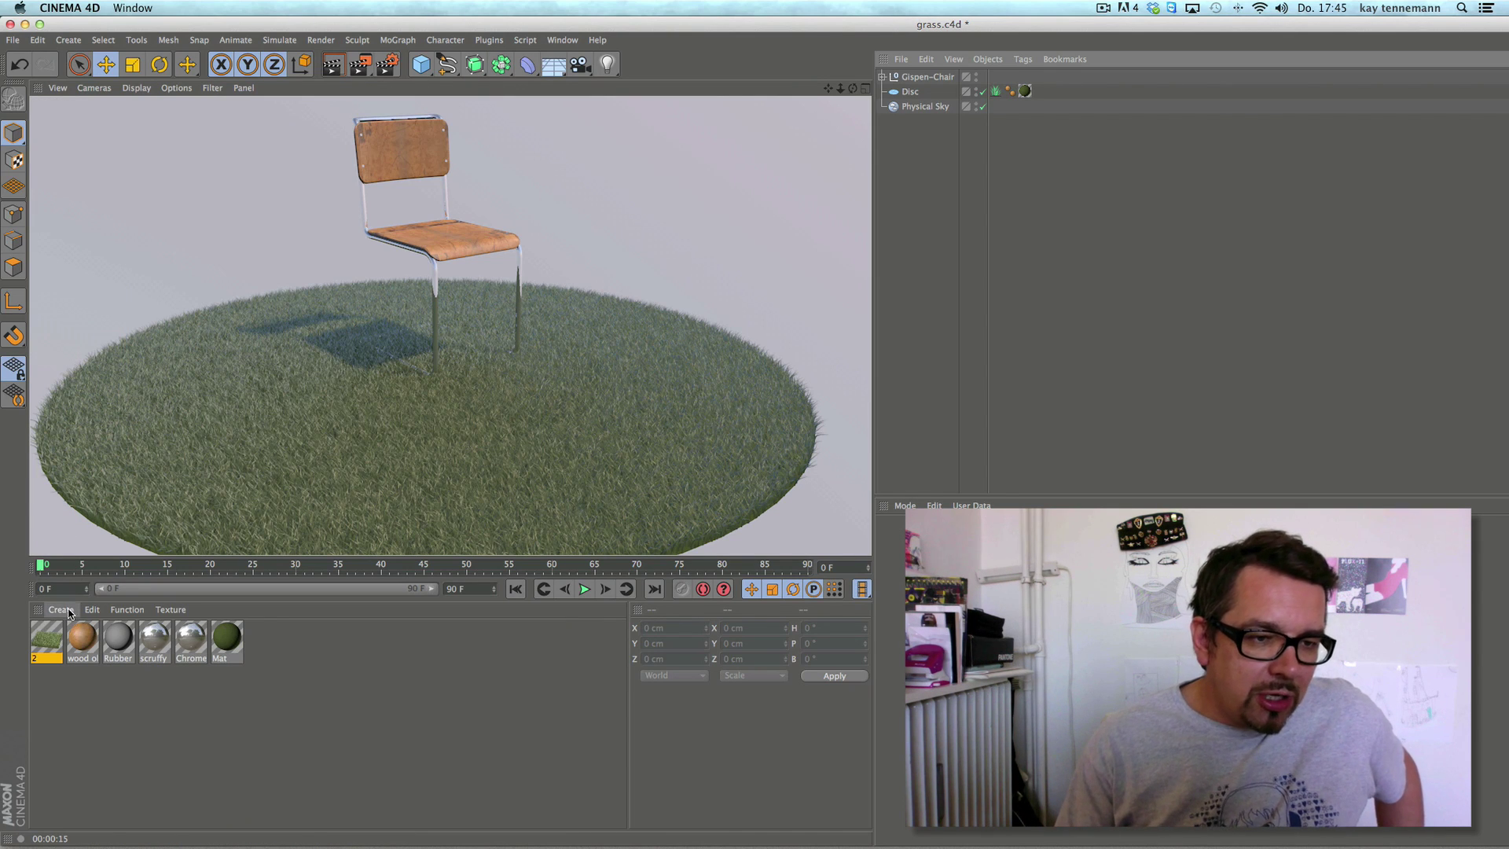
- Set the Grass material's density back to 15%
{"action": "double_click", "coordinate": [46, 643]}
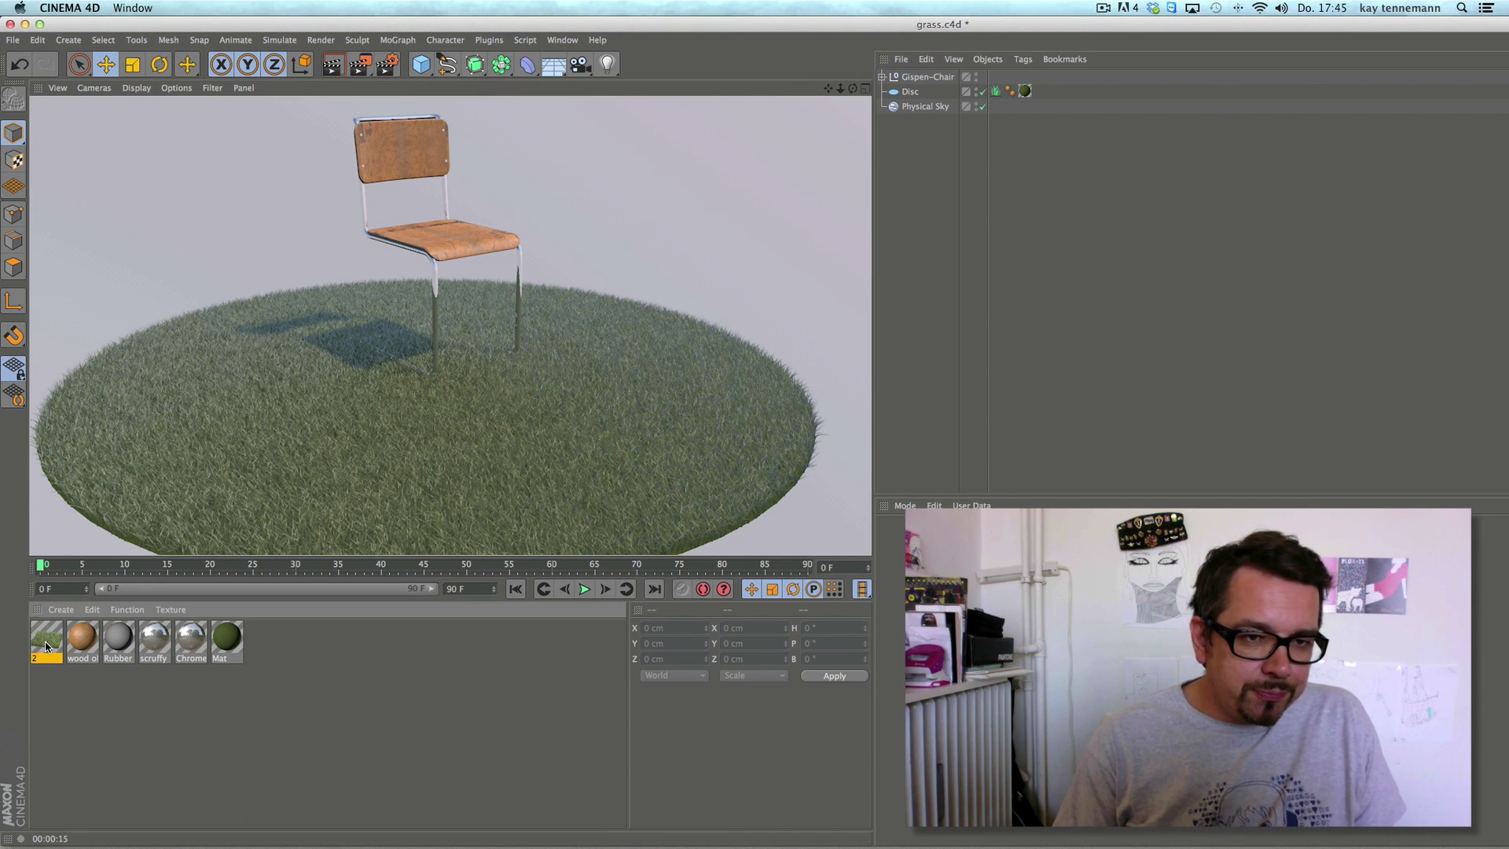
{"action": "left_click_drag", "start_coordinate": [545, 123], "coordinate": [1229, 150]}
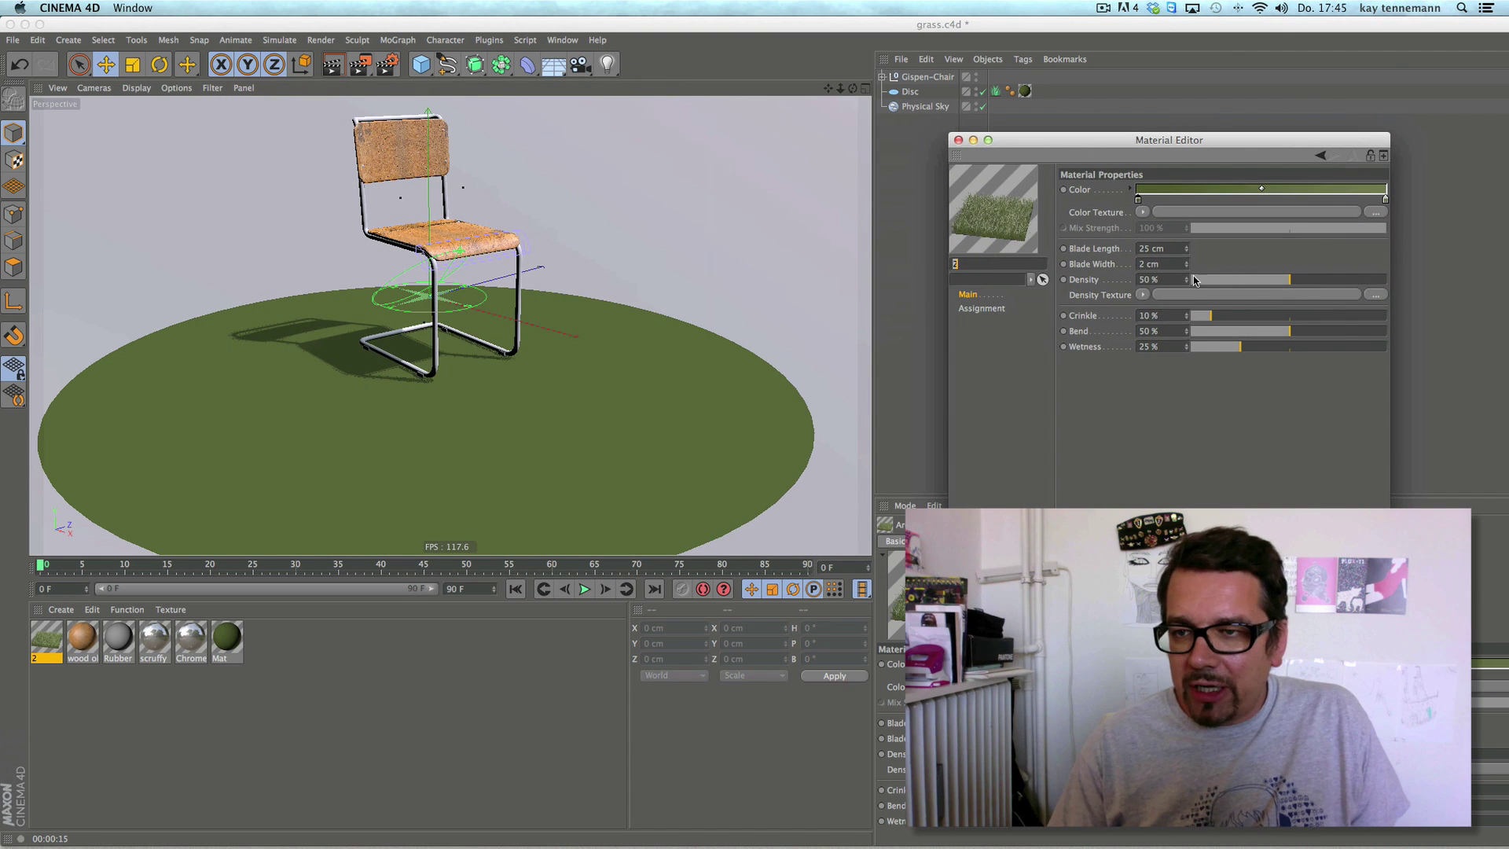
{"action": "left_click", "coordinate": [1148, 280]}
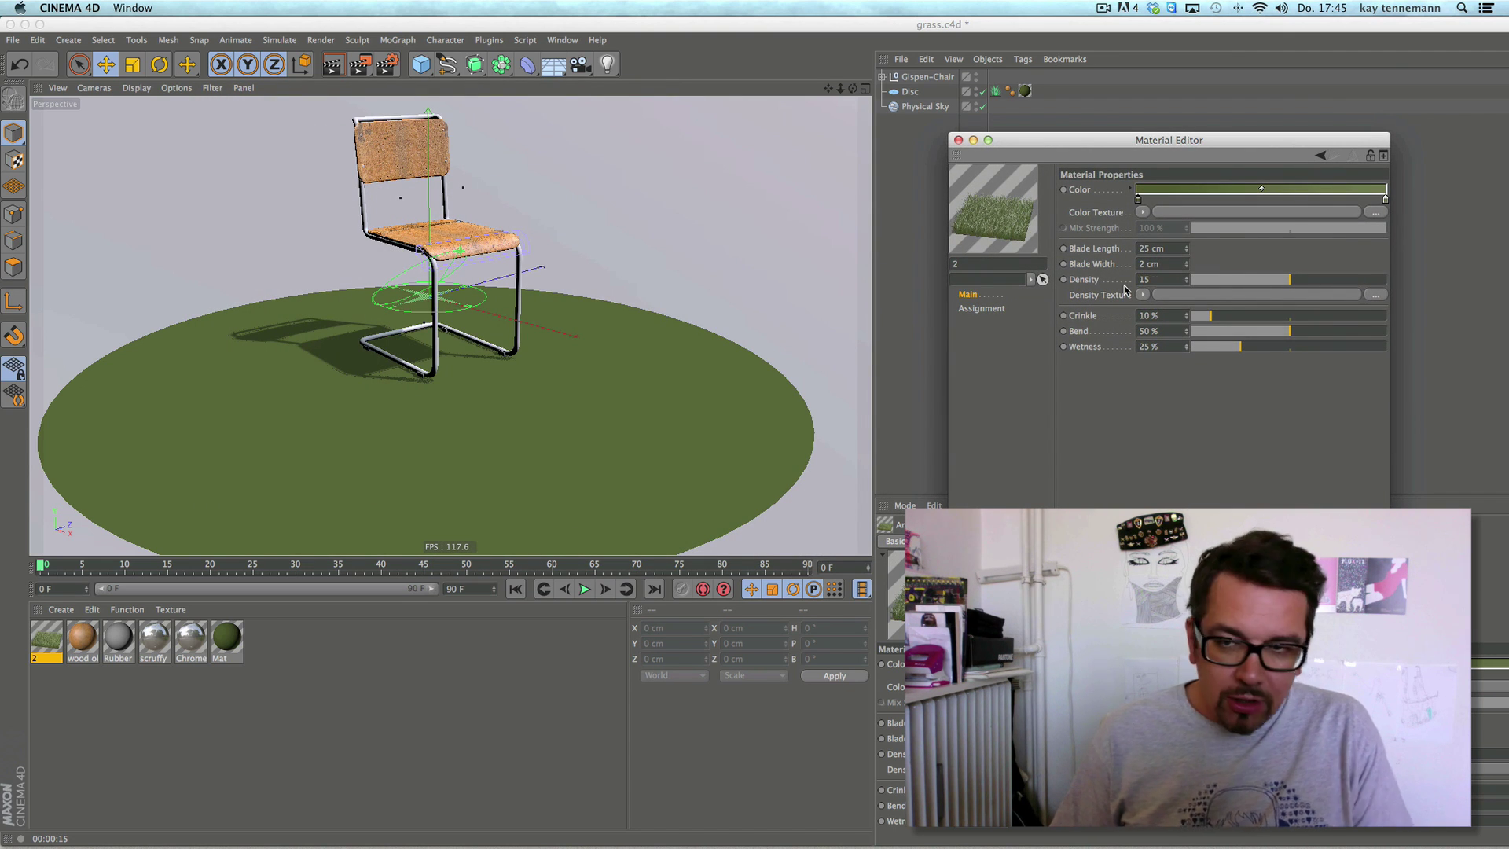
{"action": "type", "text": "15"}
{"action": "key", "text": "Return"}
- Lengthen the grass blades to 95 cm and render the longer grass
{"action": "left_click_drag", "start_coordinate": [1031, 146], "coordinate": [1004, 115]}
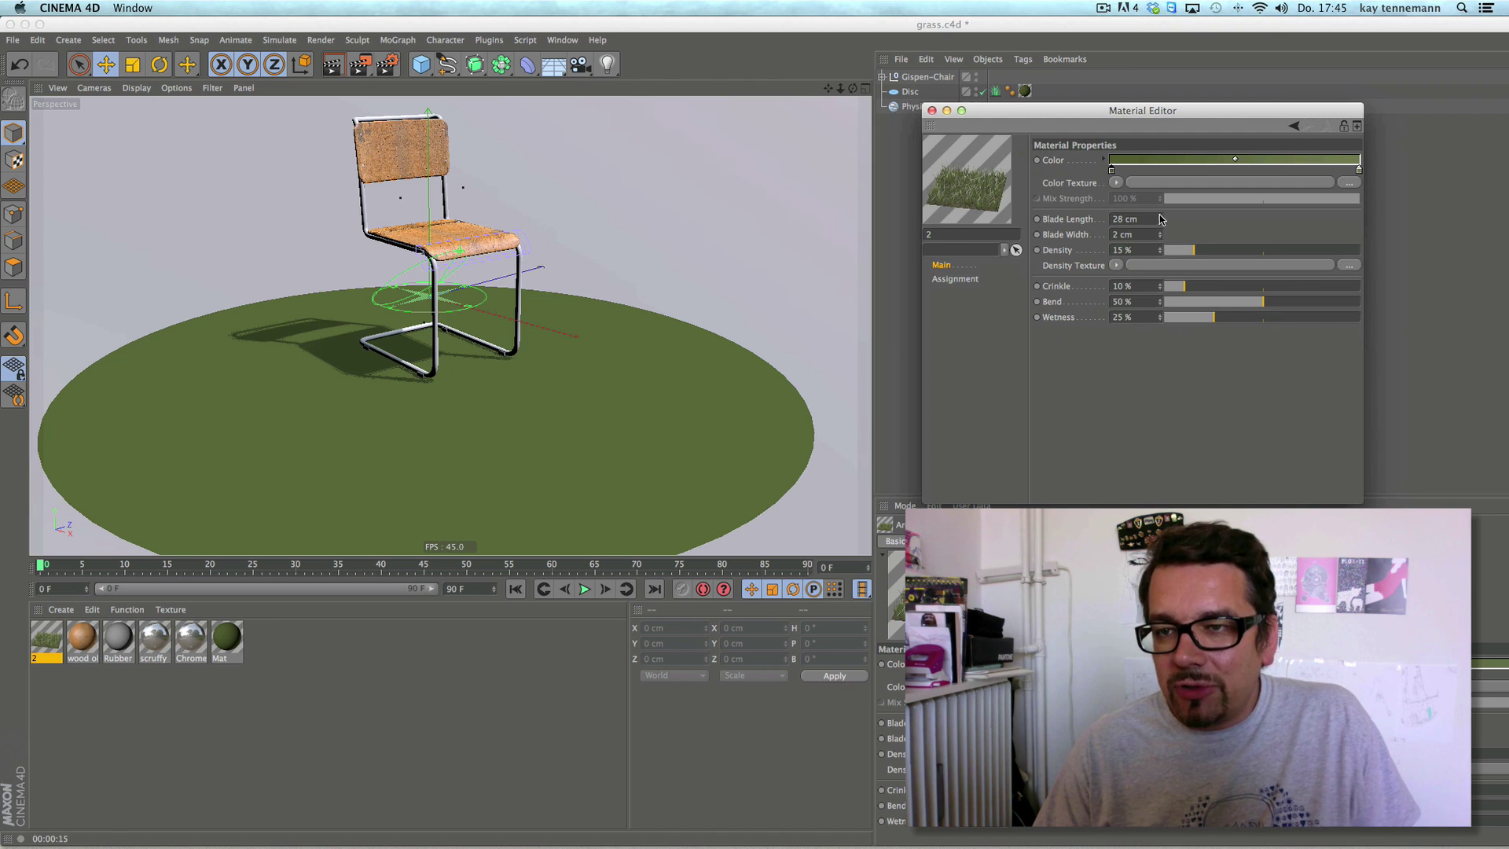
{"action": "left_click_drag", "start_coordinate": [1159, 206], "coordinate": [1157, 164]}
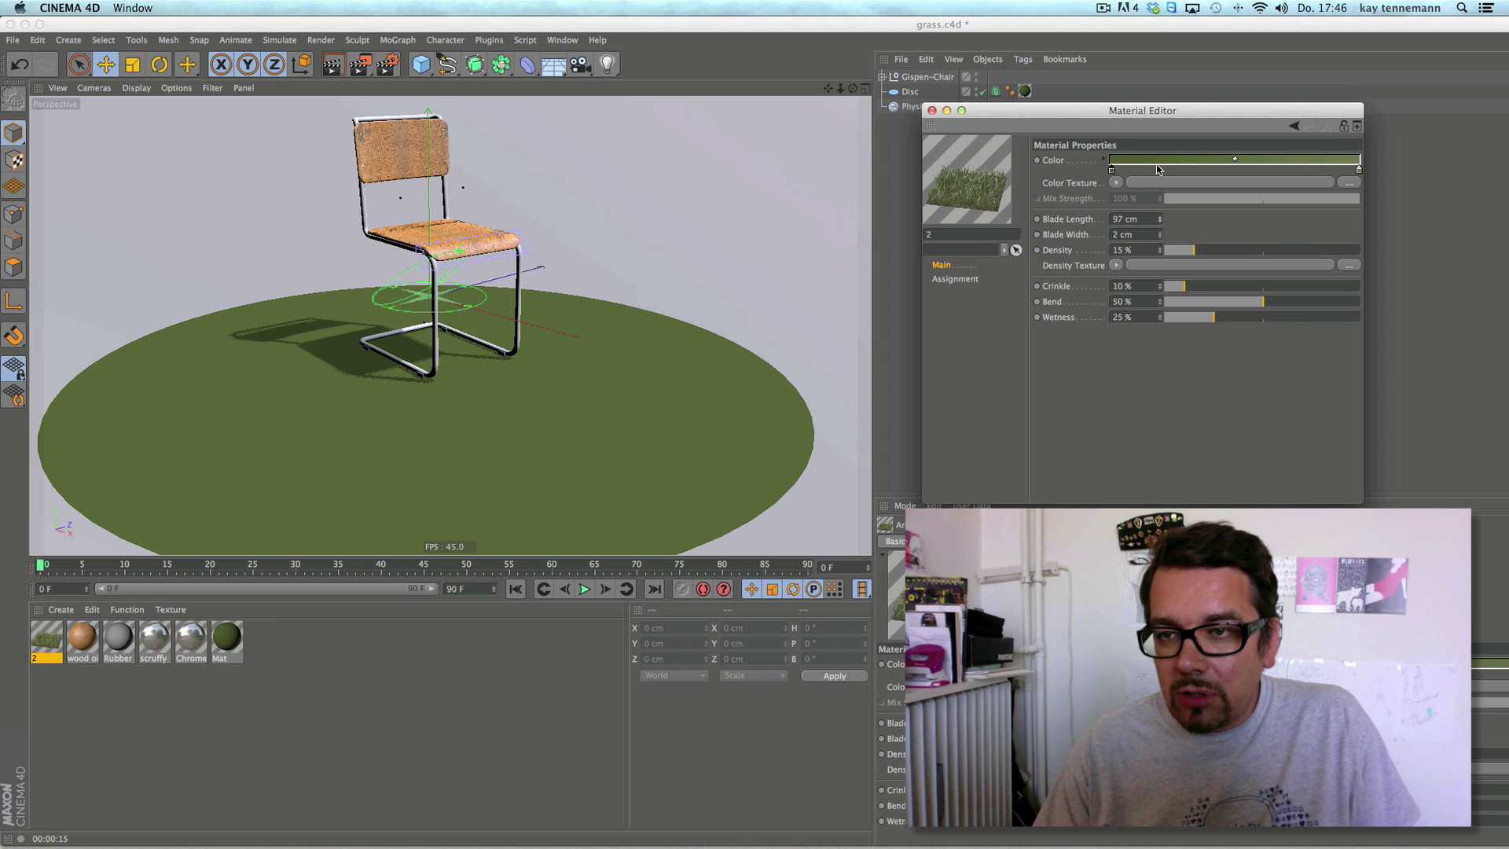
{"action": "left_click", "coordinate": [330, 70]}
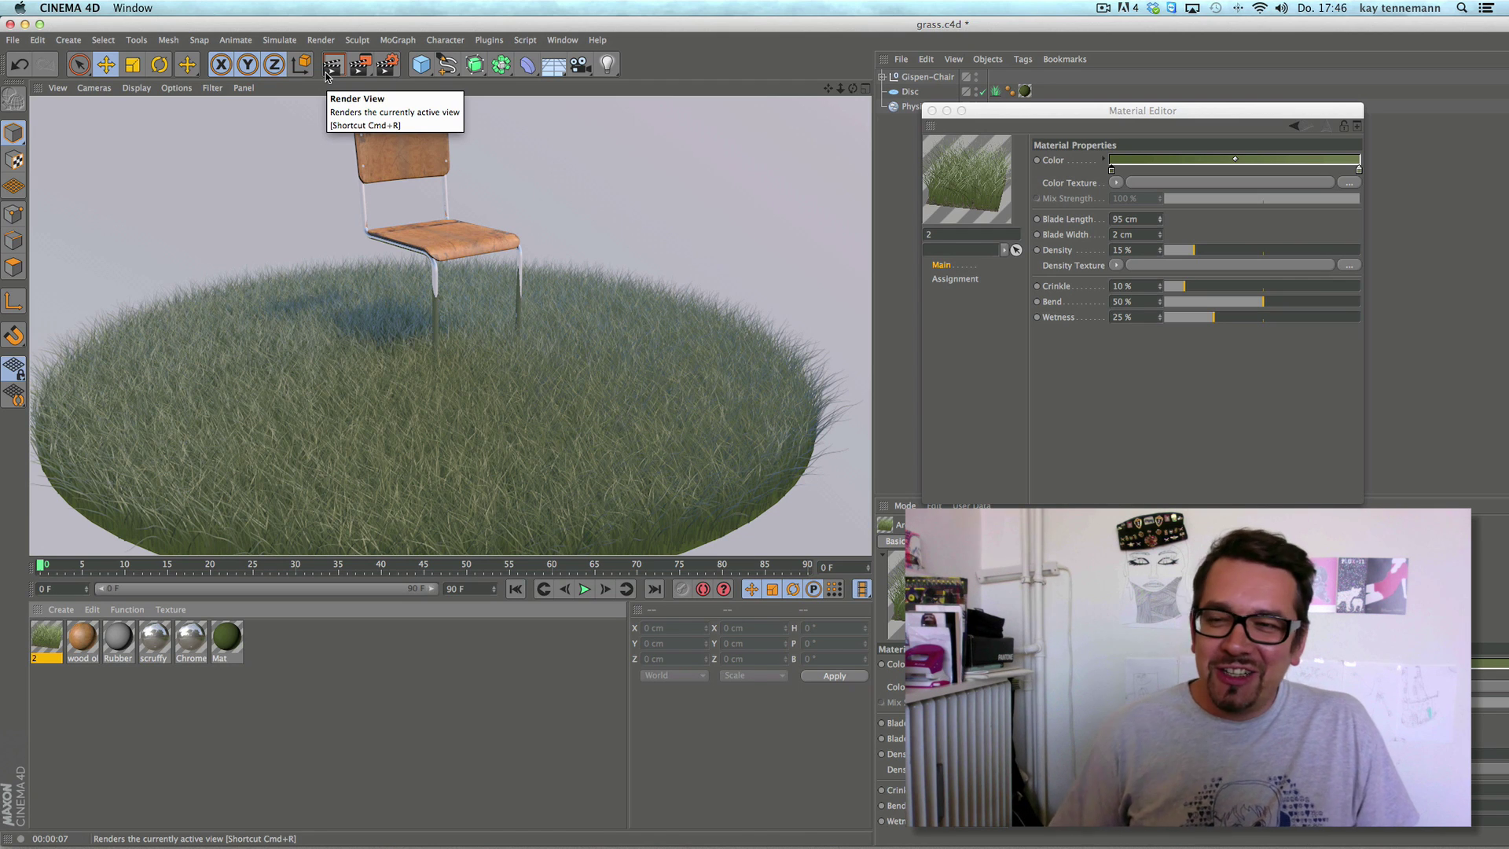
- Drive grass Density Texture with a Checkerboard shader using a dark Color 2, and render it
{"action": "left_click", "coordinate": [1116, 265]}
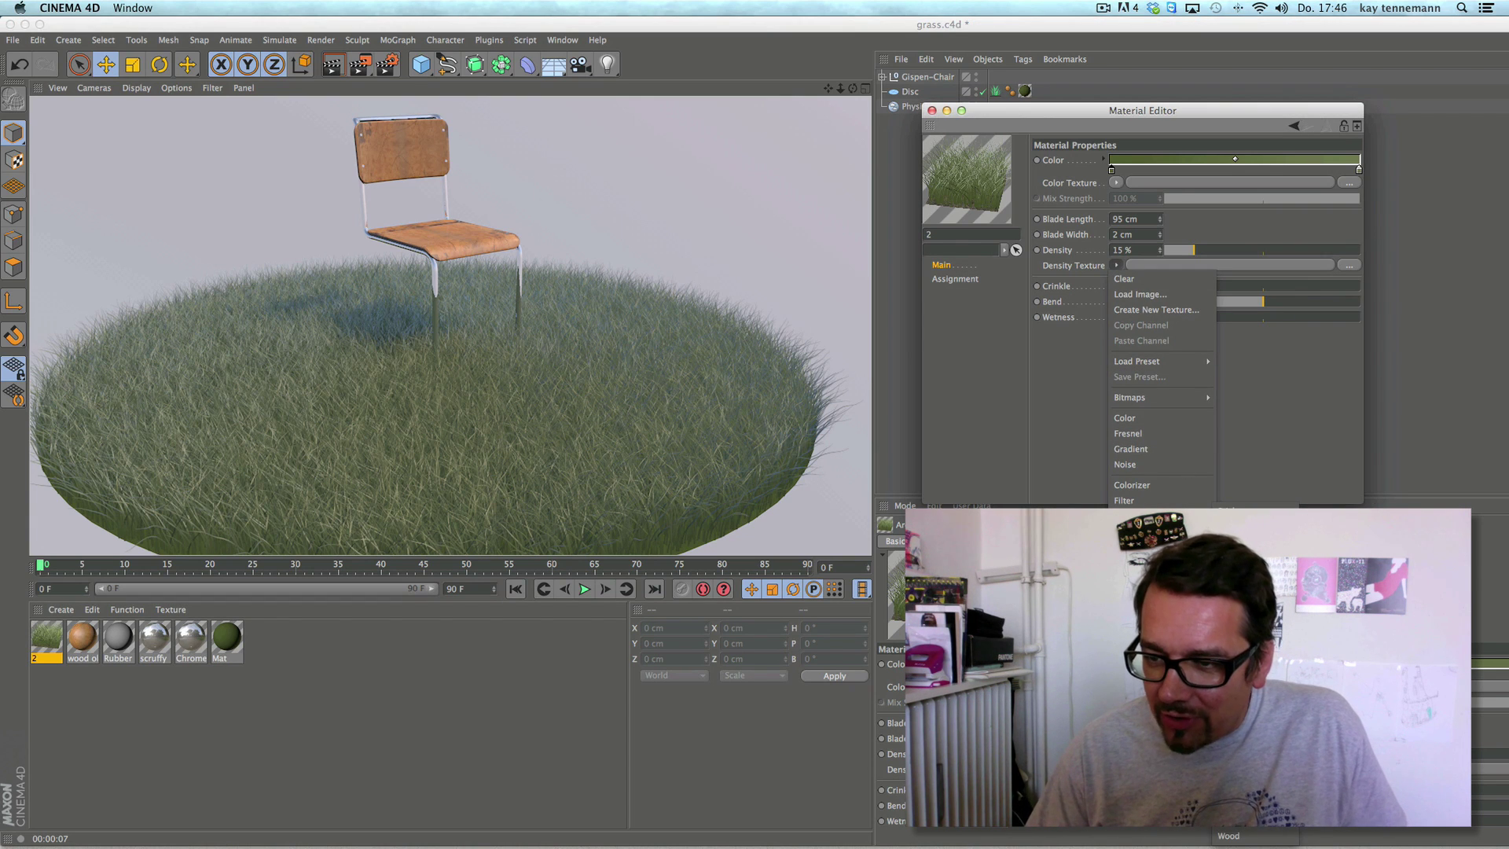
{"action": "mouse_move", "coordinate": [1155, 613]}
{"action": "left_click", "coordinate": [1242, 568]}
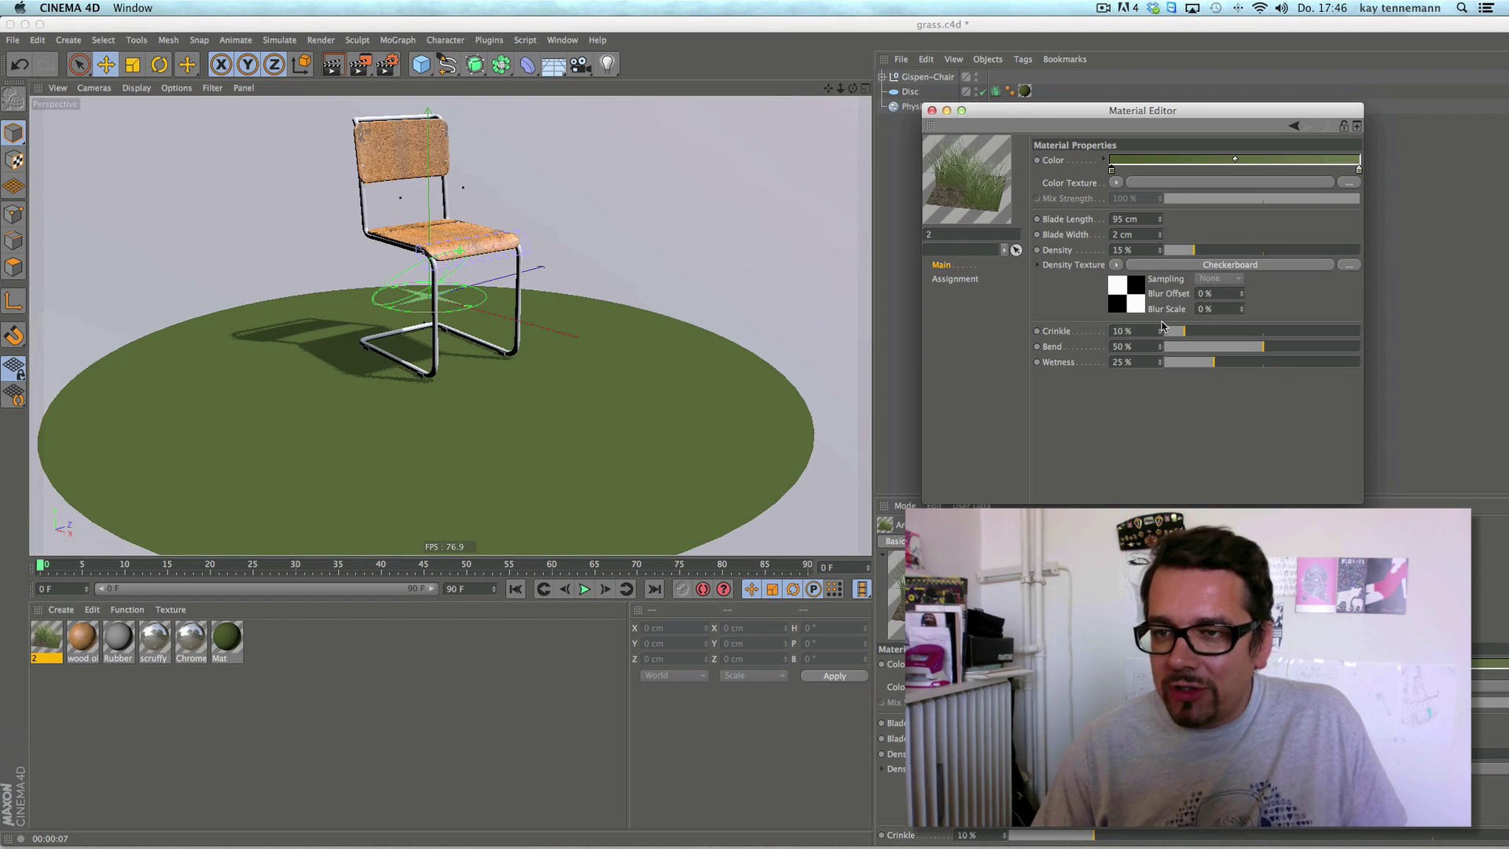
{"action": "left_click", "coordinate": [1172, 264]}
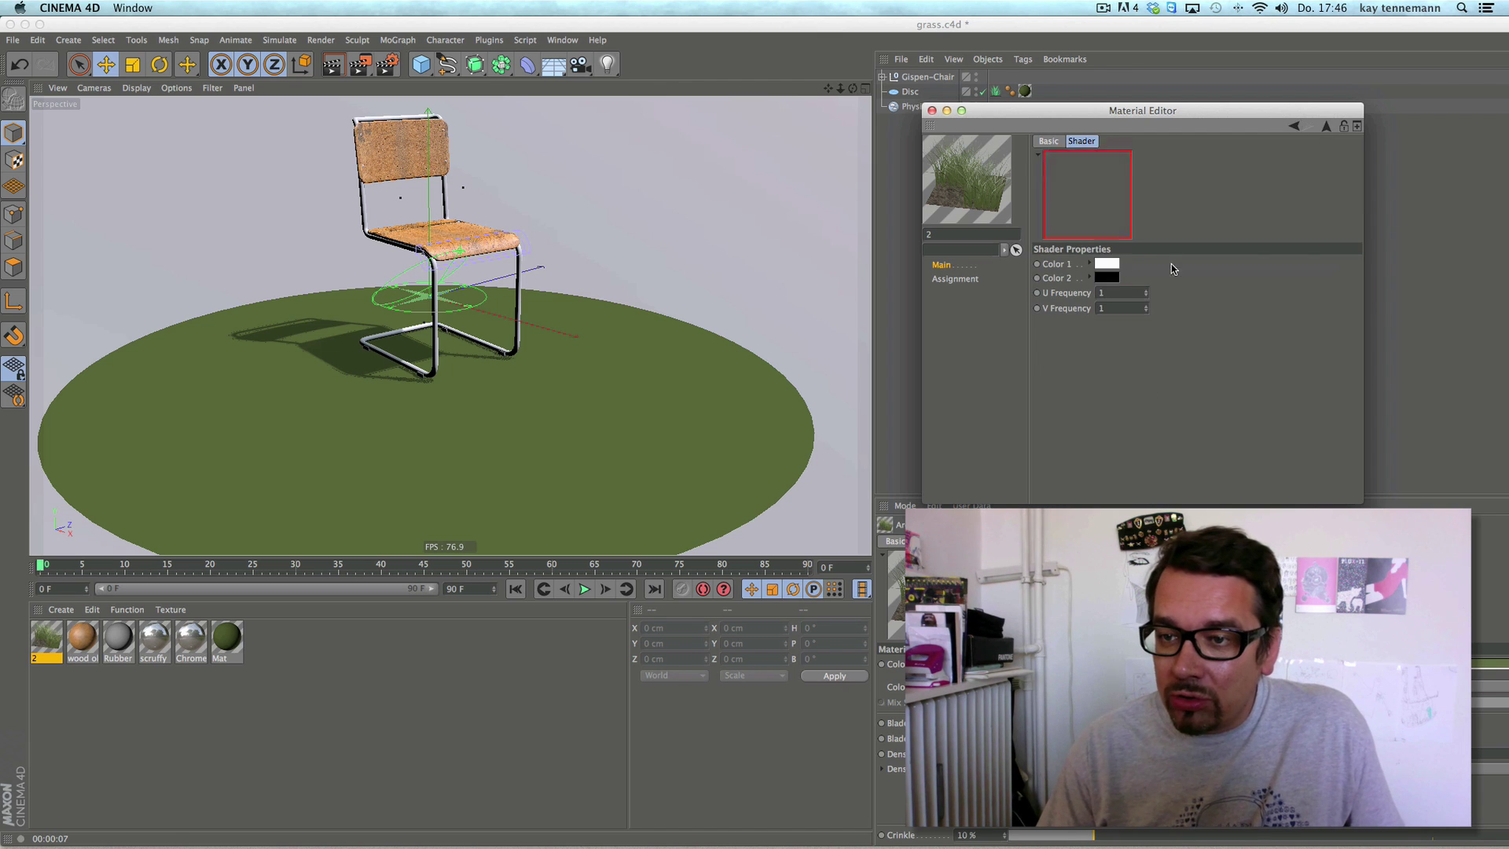
{"action": "left_click", "coordinate": [1107, 276]}
{"action": "left_click", "coordinate": [1039, 295]}
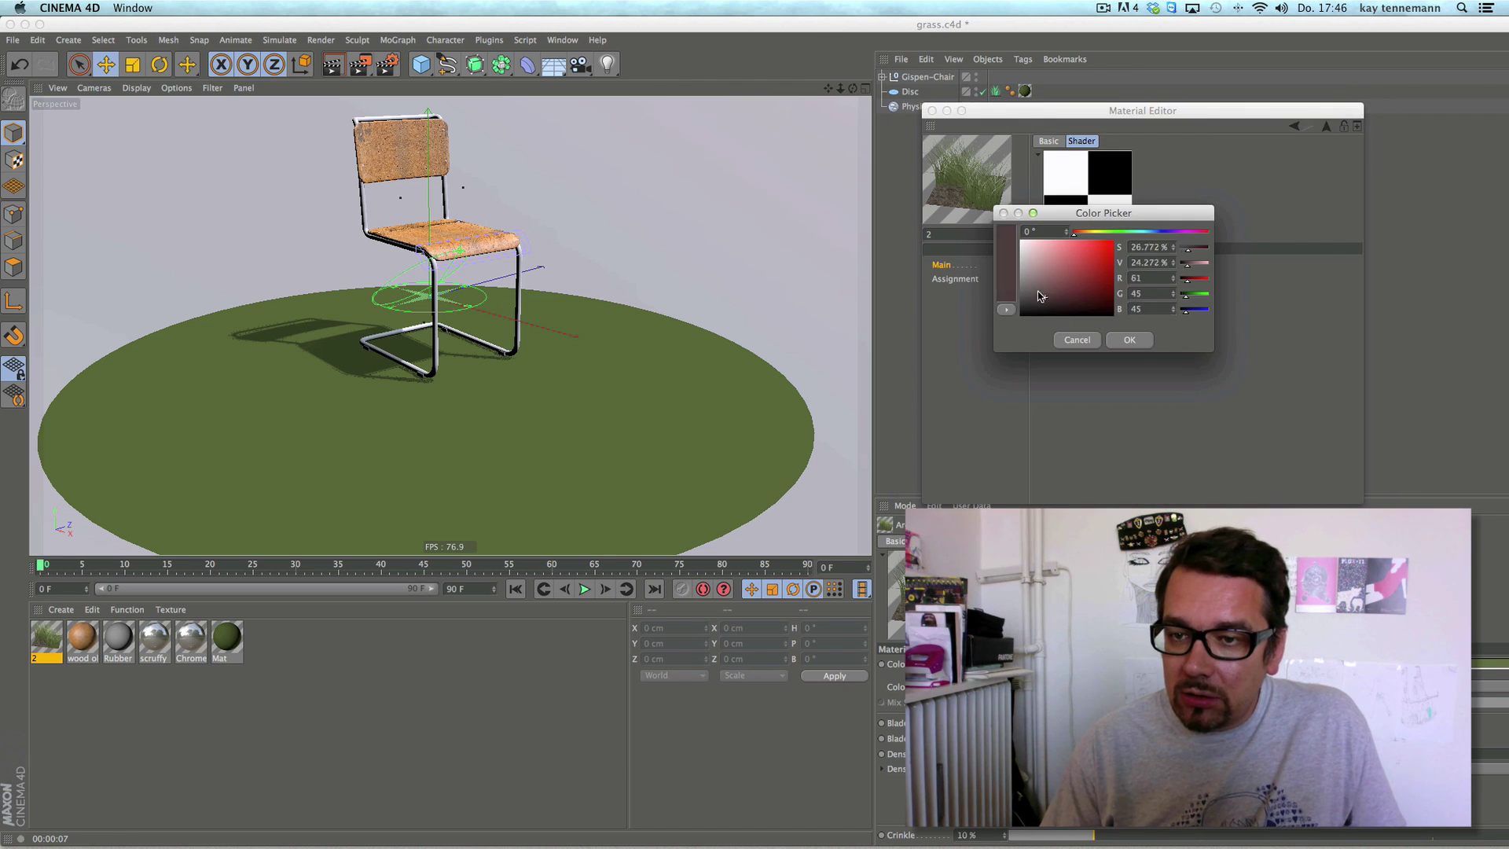
{"action": "left_click", "coordinate": [1129, 340]}
{"action": "left_click_drag", "start_coordinate": [1000, 111], "coordinate": [988, 79]}
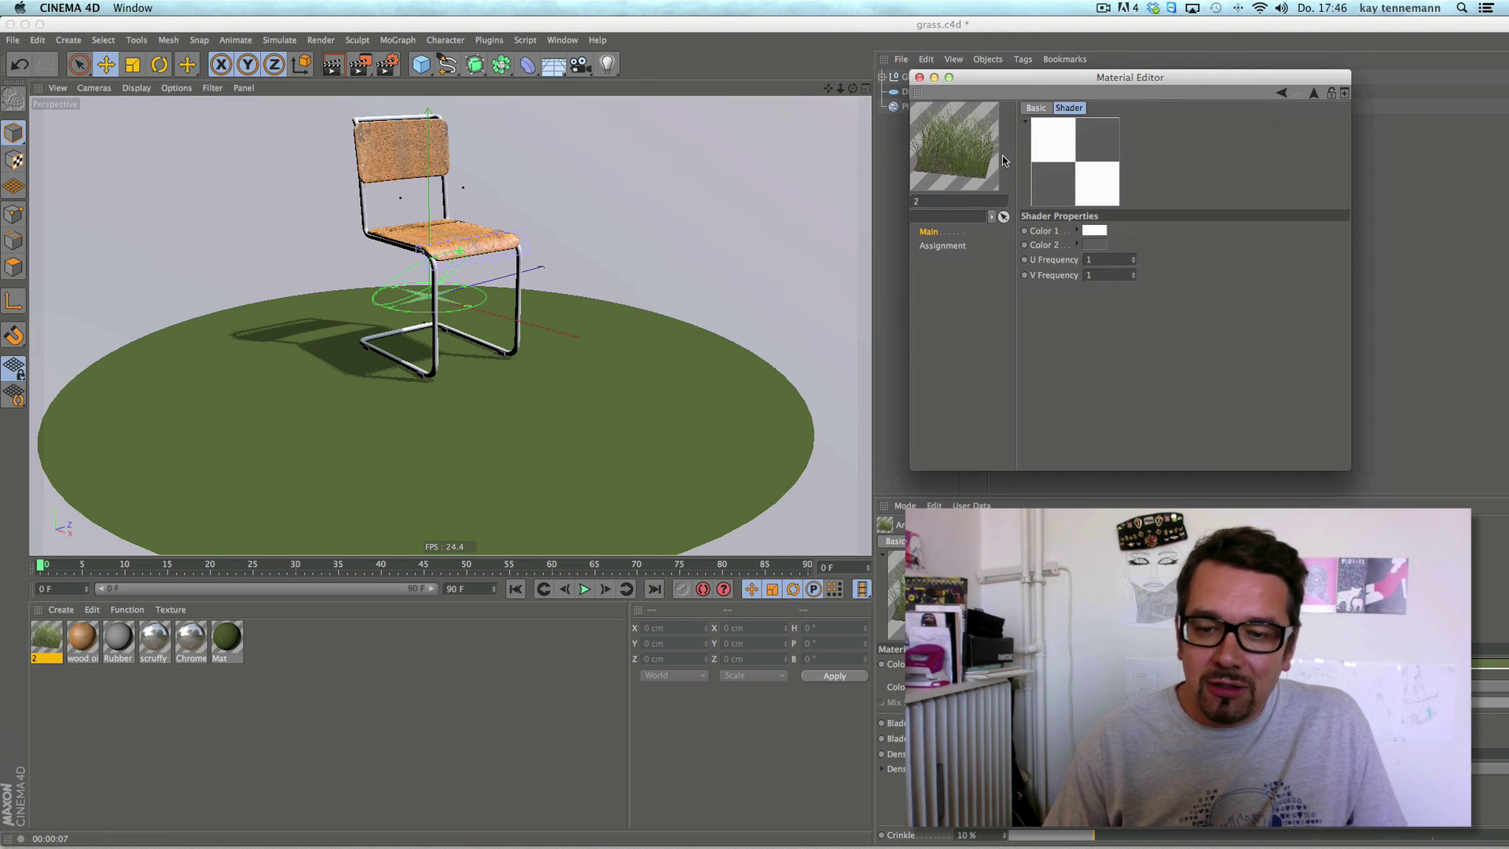
{"action": "left_click", "coordinate": [338, 69]}
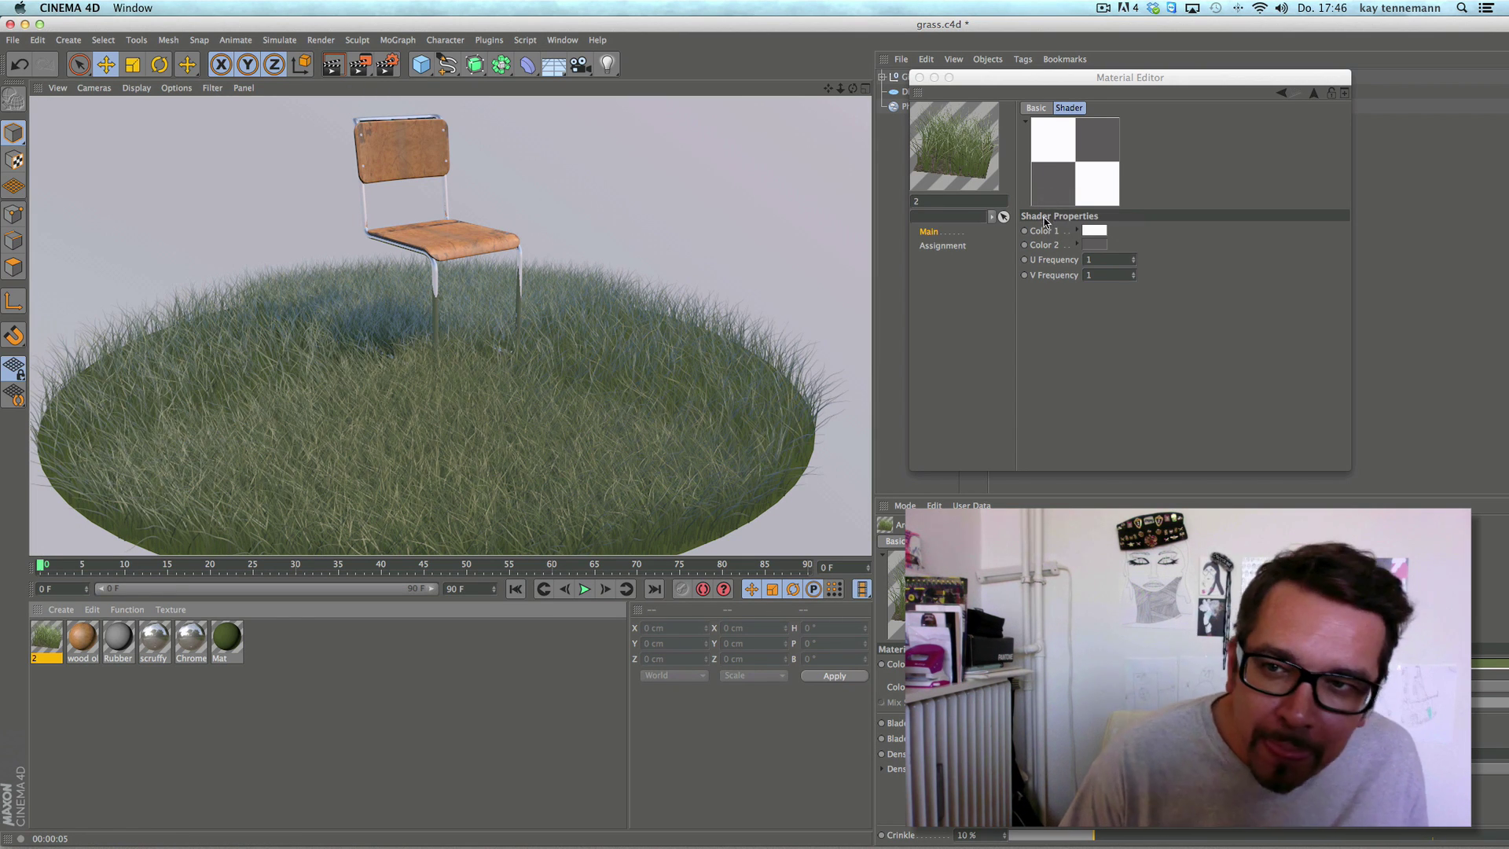
- Darken the checkerboard's Color 2 to near-black, re-render, and return to the material's Main properties
{"action": "left_click", "coordinate": [1095, 244]}
{"action": "left_click_drag", "start_coordinate": [1014, 270], "coordinate": [1009, 278]}
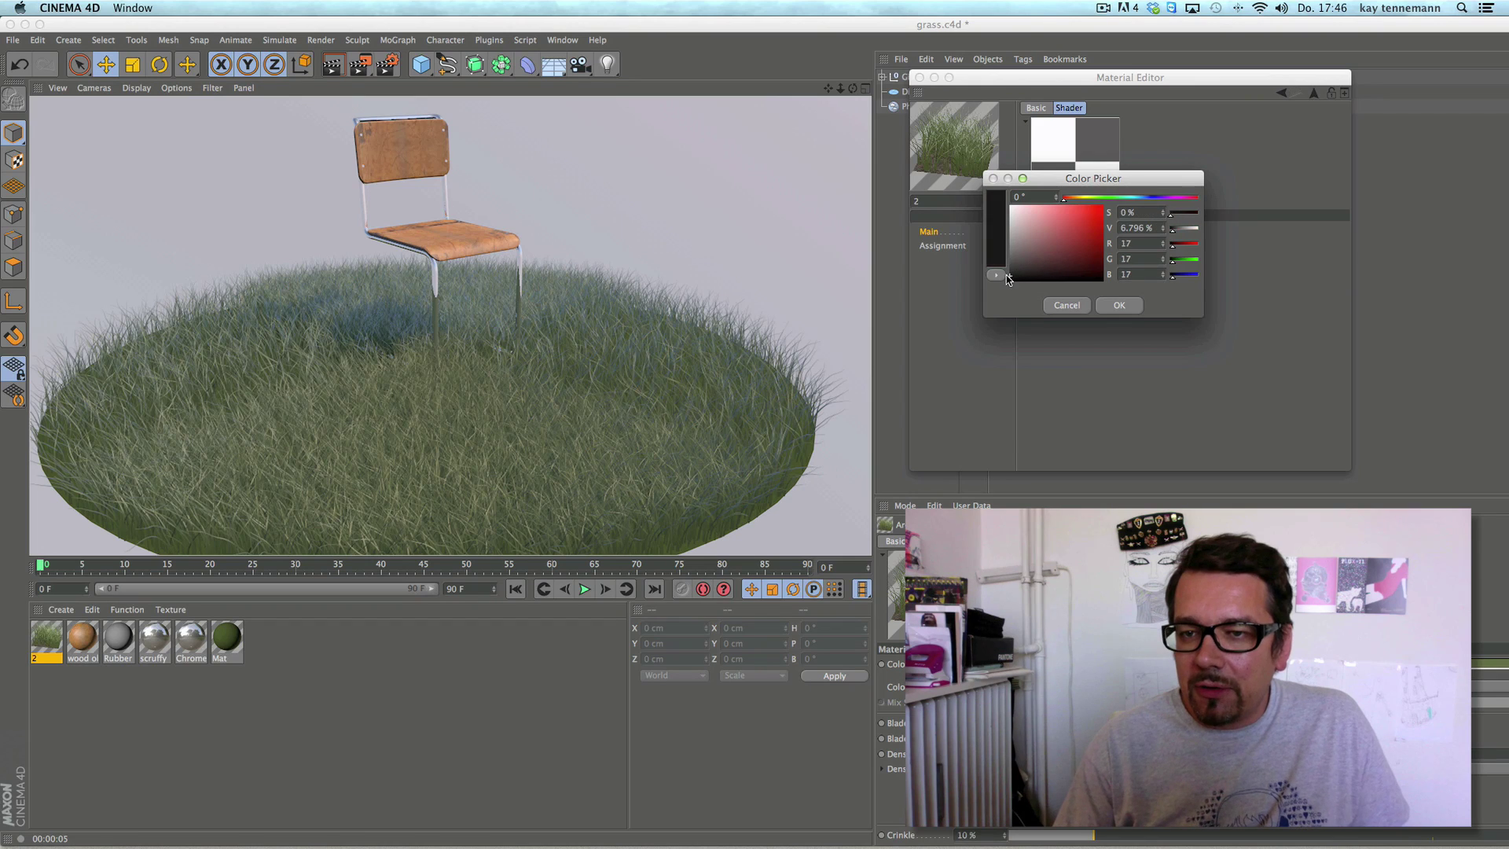
{"action": "left_click", "coordinate": [1117, 304]}
{"action": "left_click", "coordinate": [333, 66]}
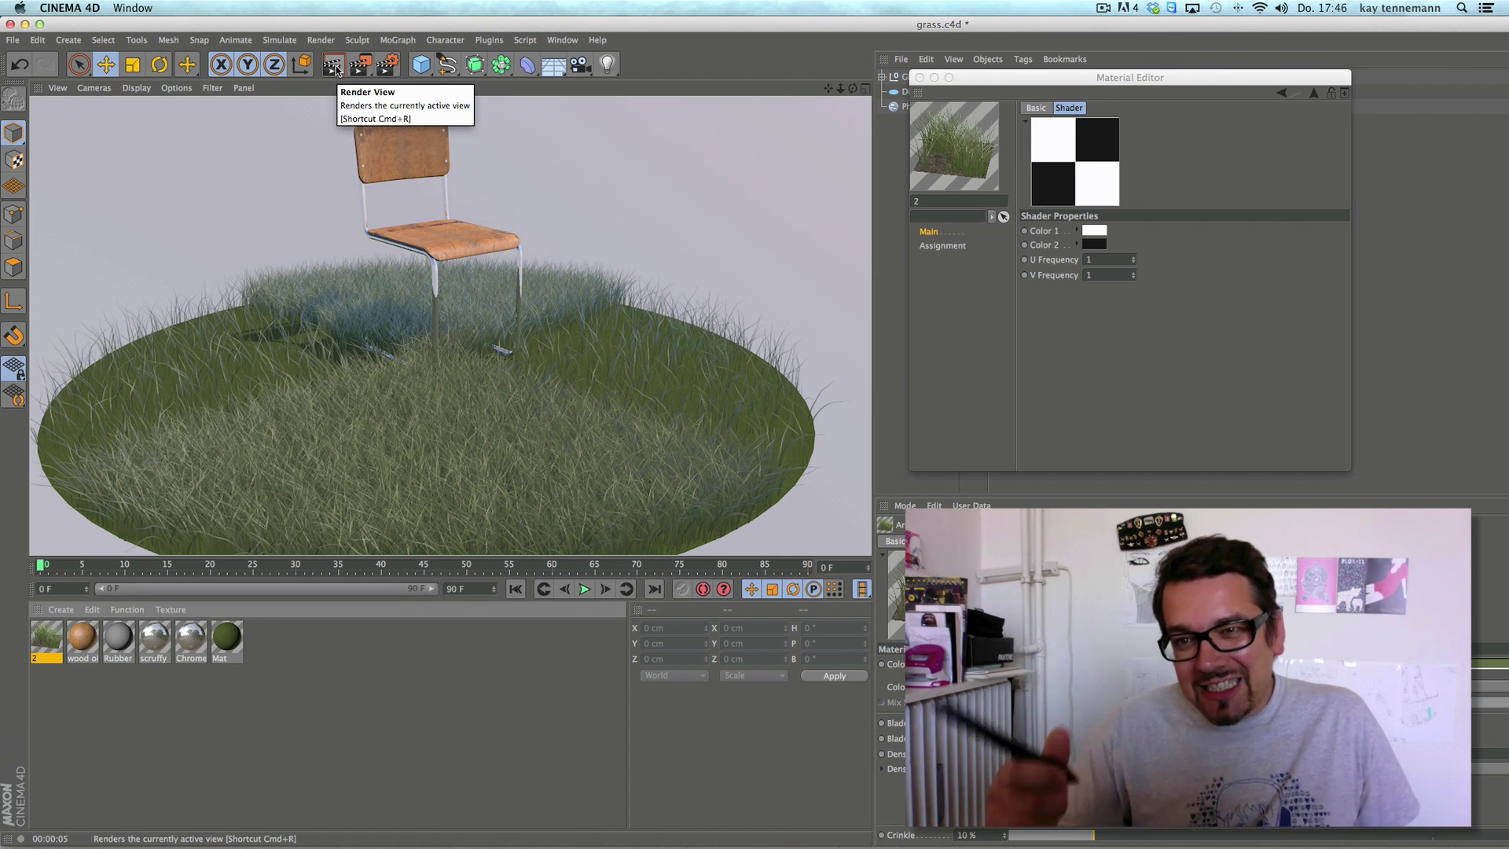
{"action": "left_click", "coordinate": [1047, 112]}
{"action": "left_click", "coordinate": [962, 233]}
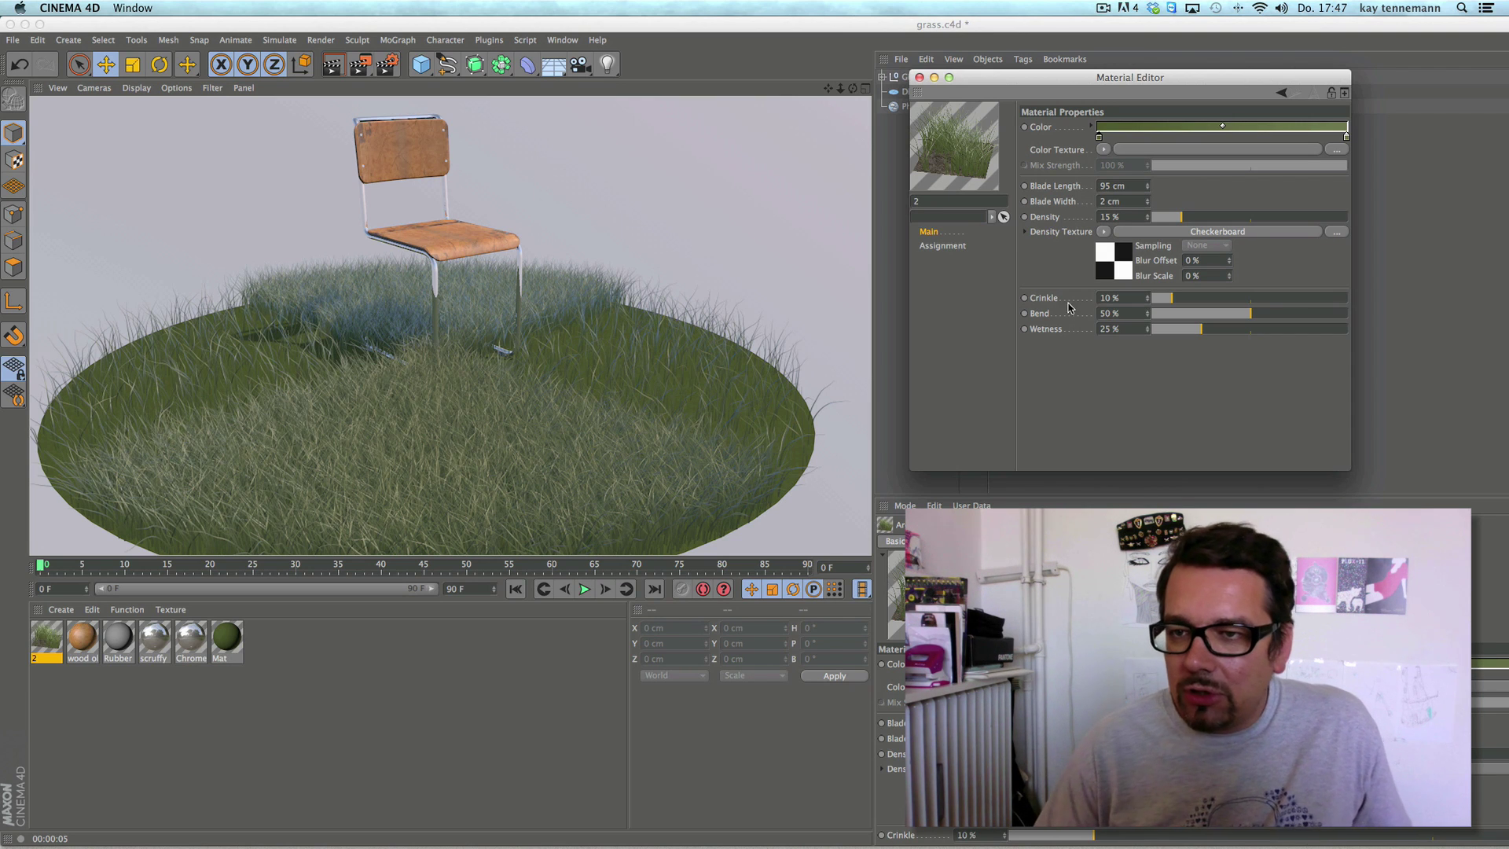
- Clear the density texture, widen the grass blades to about 9 cm, and render
{"action": "left_click", "coordinate": [1105, 234]}
{"action": "left_click", "coordinate": [1116, 247]}
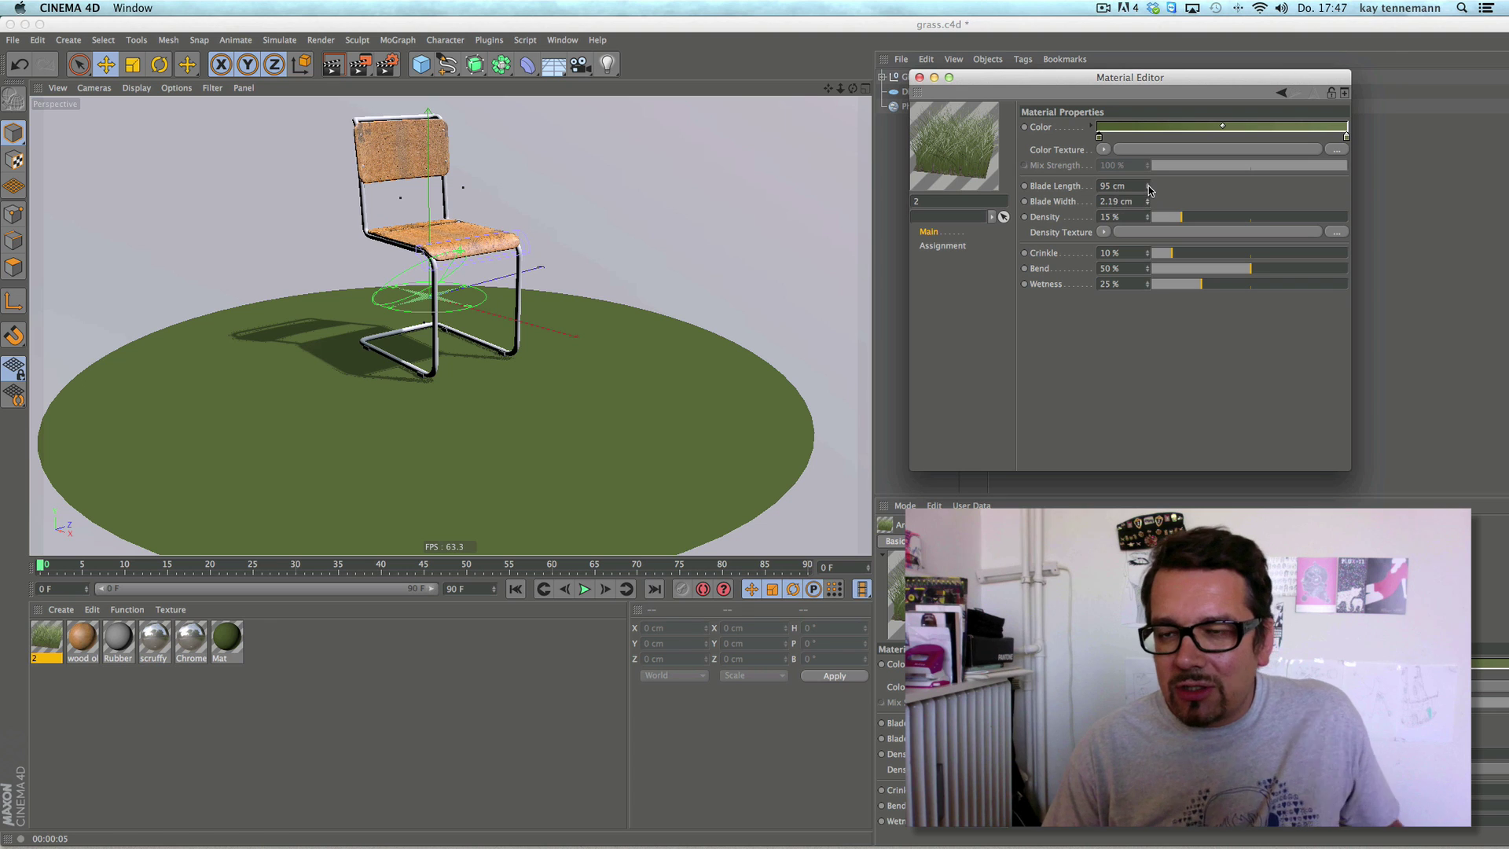
{"action": "left_click_drag", "start_coordinate": [1148, 202], "coordinate": [1149, 151]}
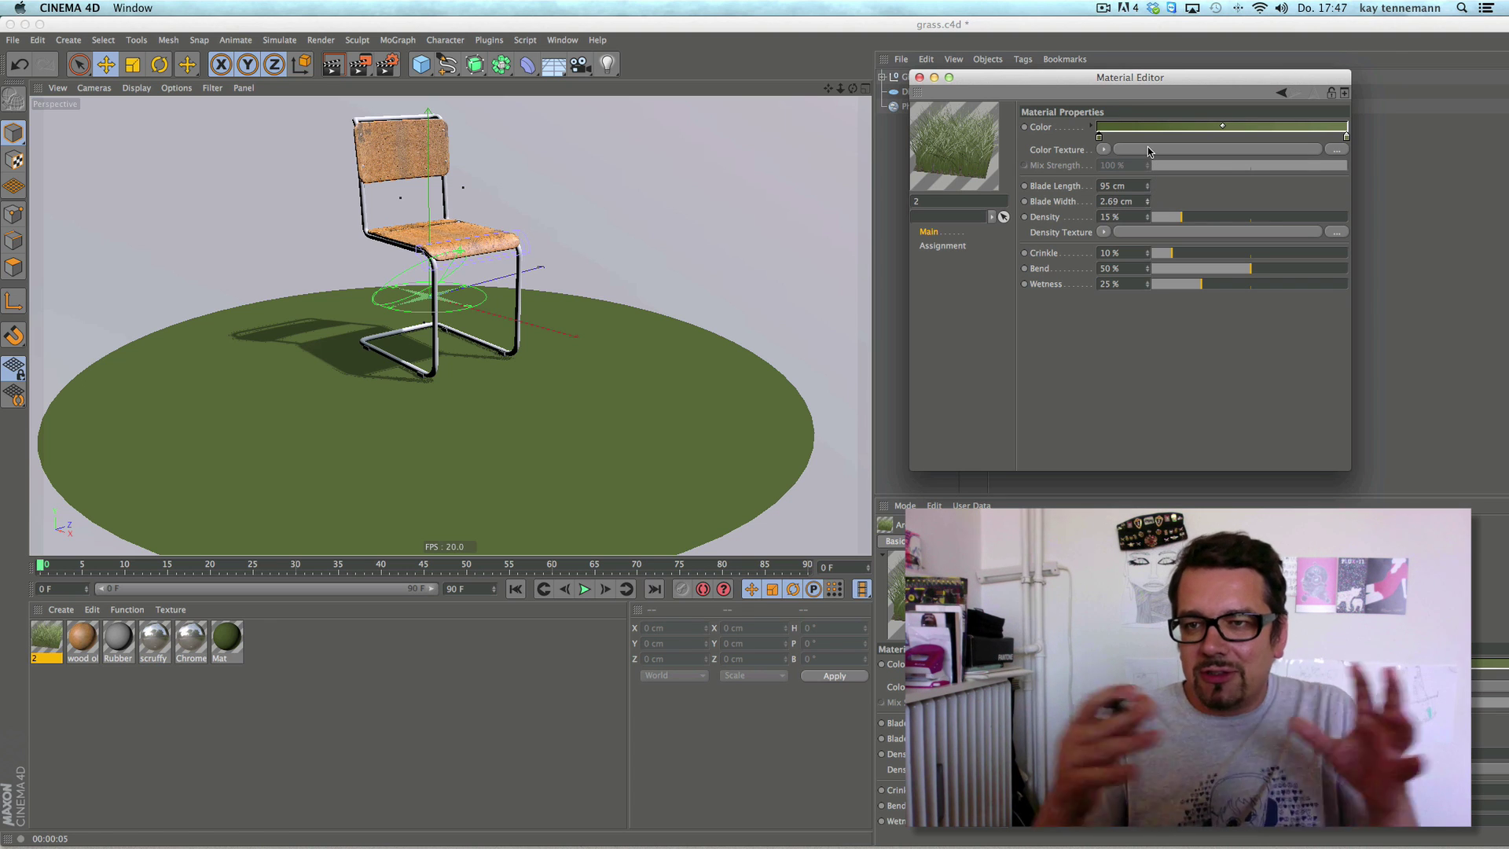
{"action": "left_click", "coordinate": [1148, 205]}
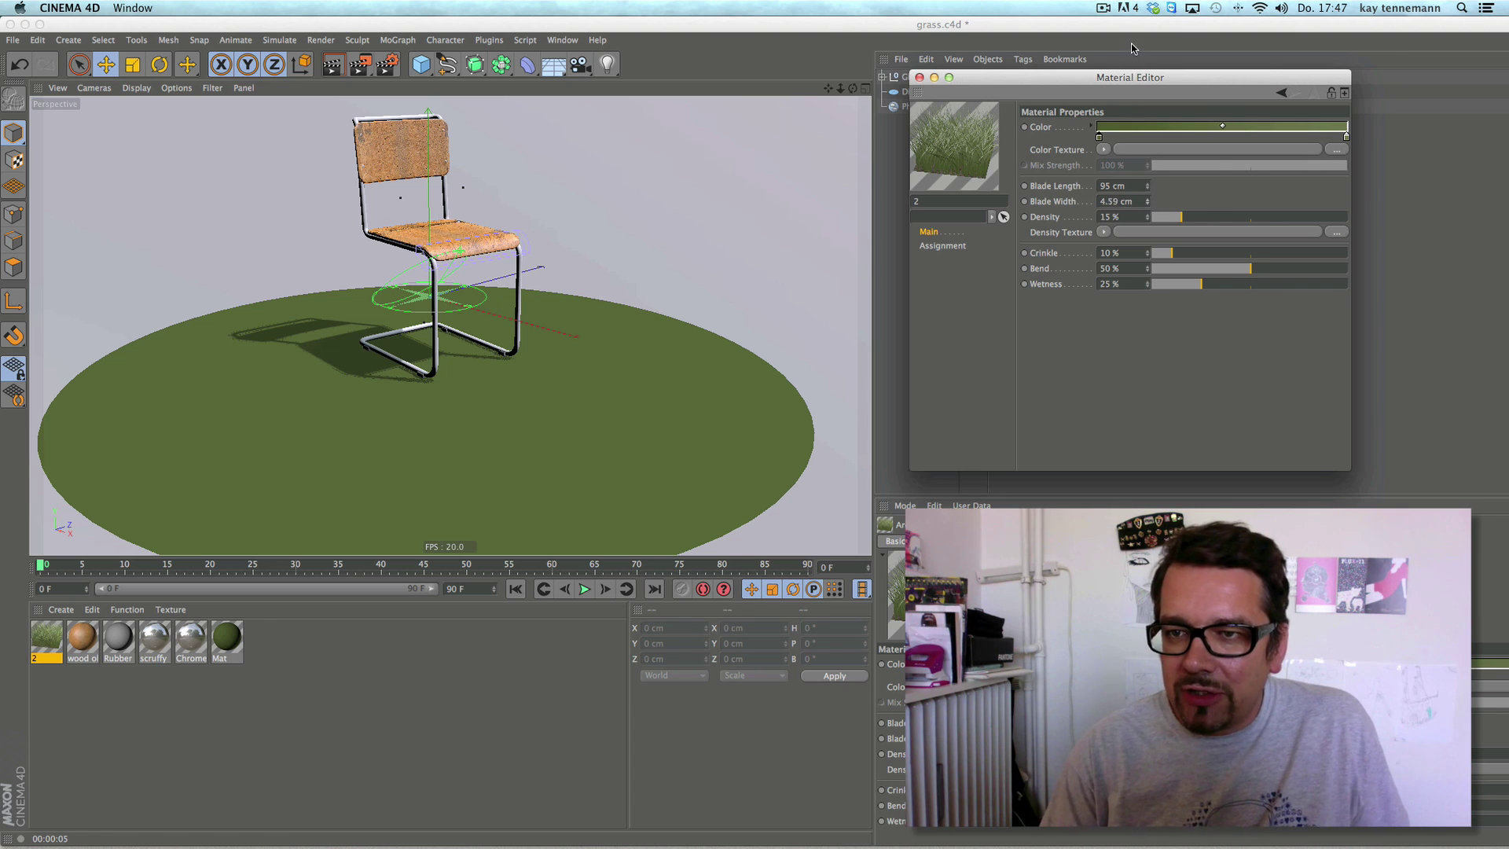
{"action": "left_click_drag", "start_coordinate": [1133, 47], "coordinate": [1142, 7]}
{"action": "left_click_drag", "start_coordinate": [1150, 206], "coordinate": [1140, 147]}
{"action": "left_click_drag", "start_coordinate": [1148, 205], "coordinate": [1151, 116]}
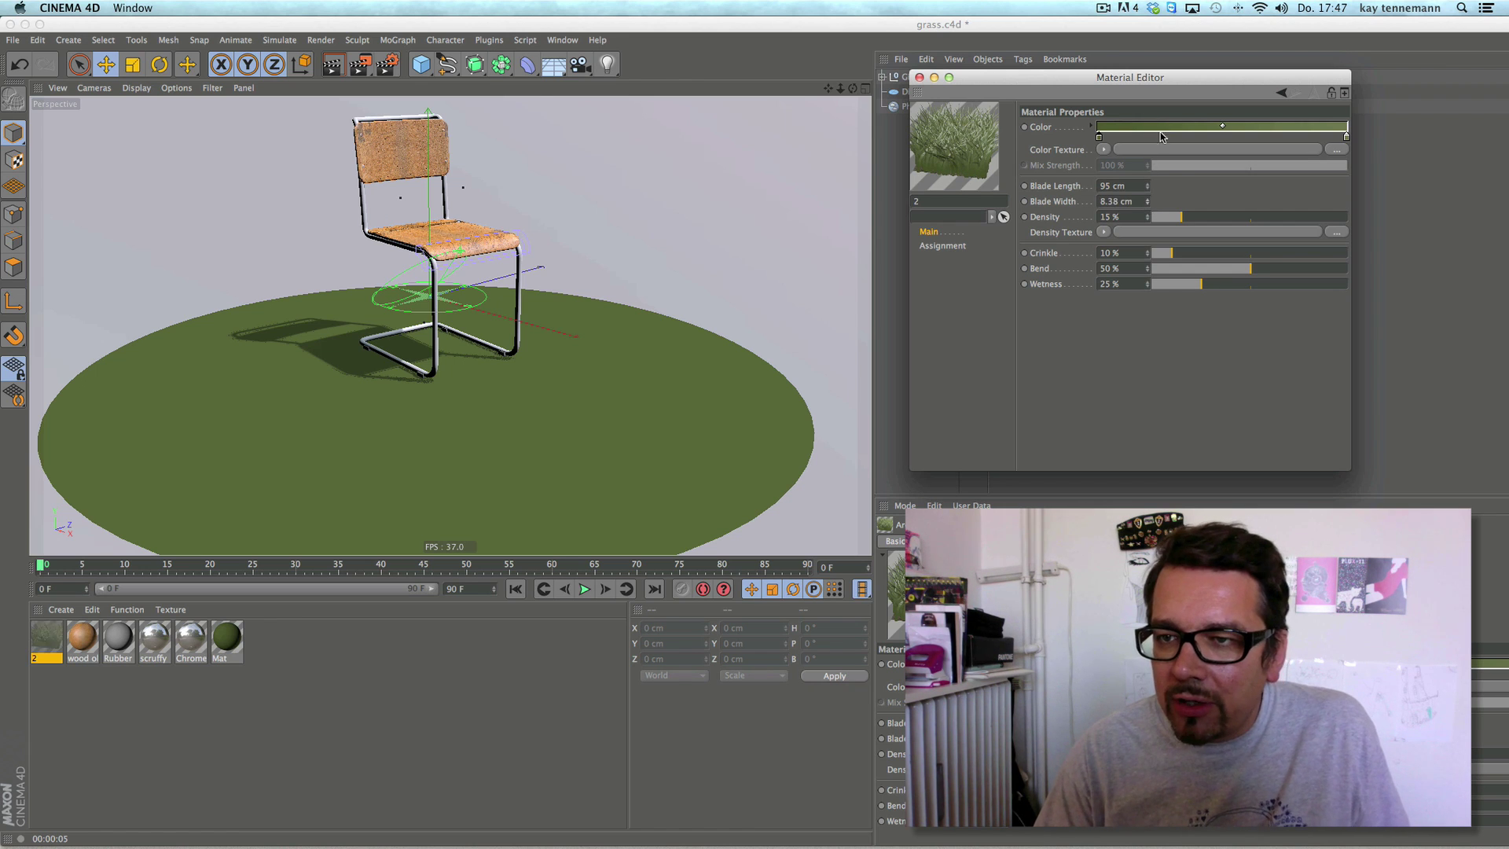
{"action": "left_click_drag", "start_coordinate": [1149, 189], "coordinate": [1152, 178]}
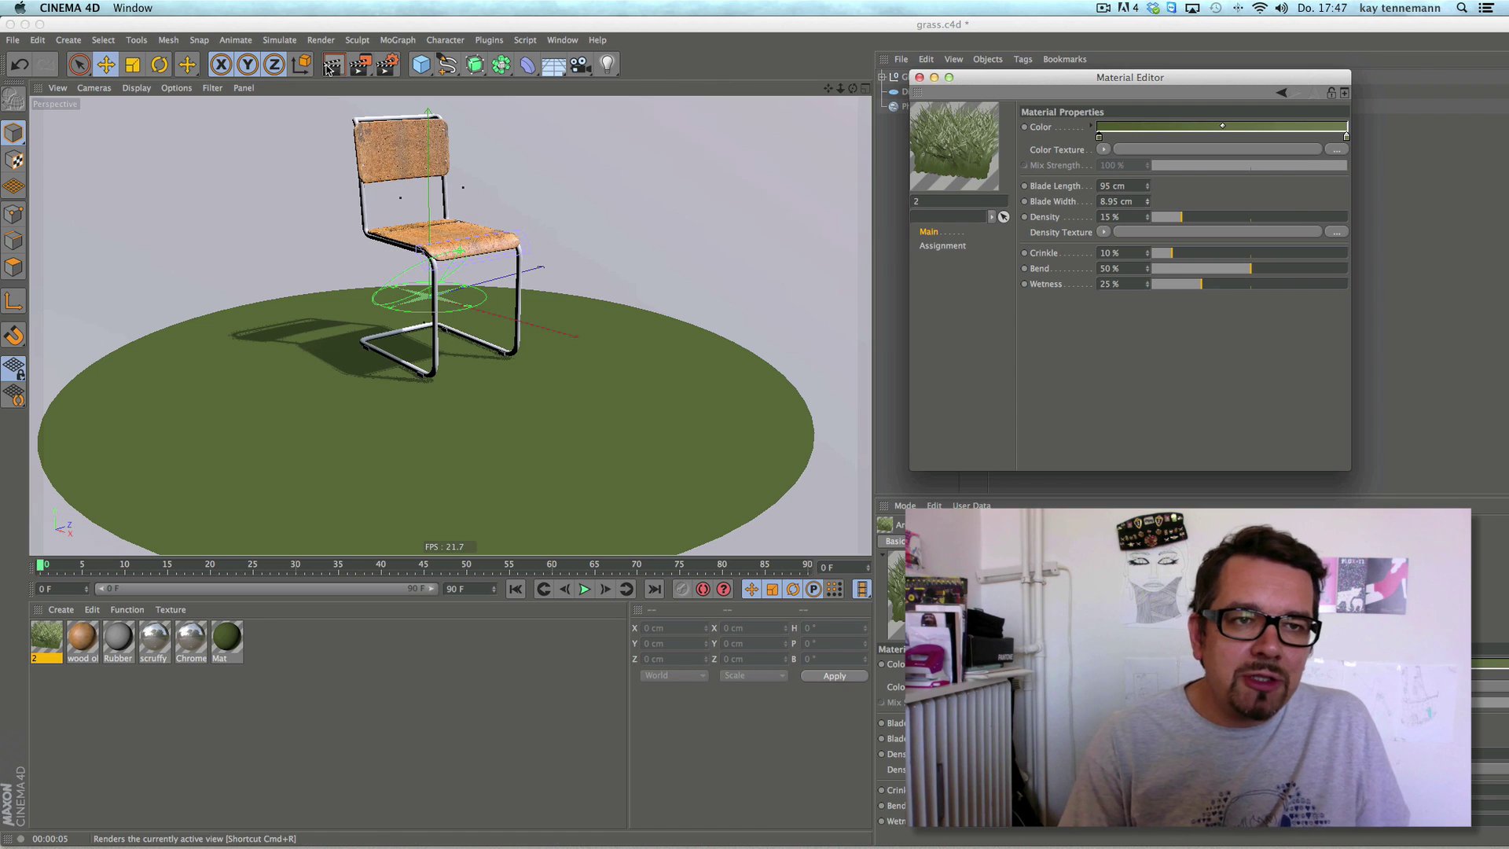
{"action": "left_click", "coordinate": [326, 96]}
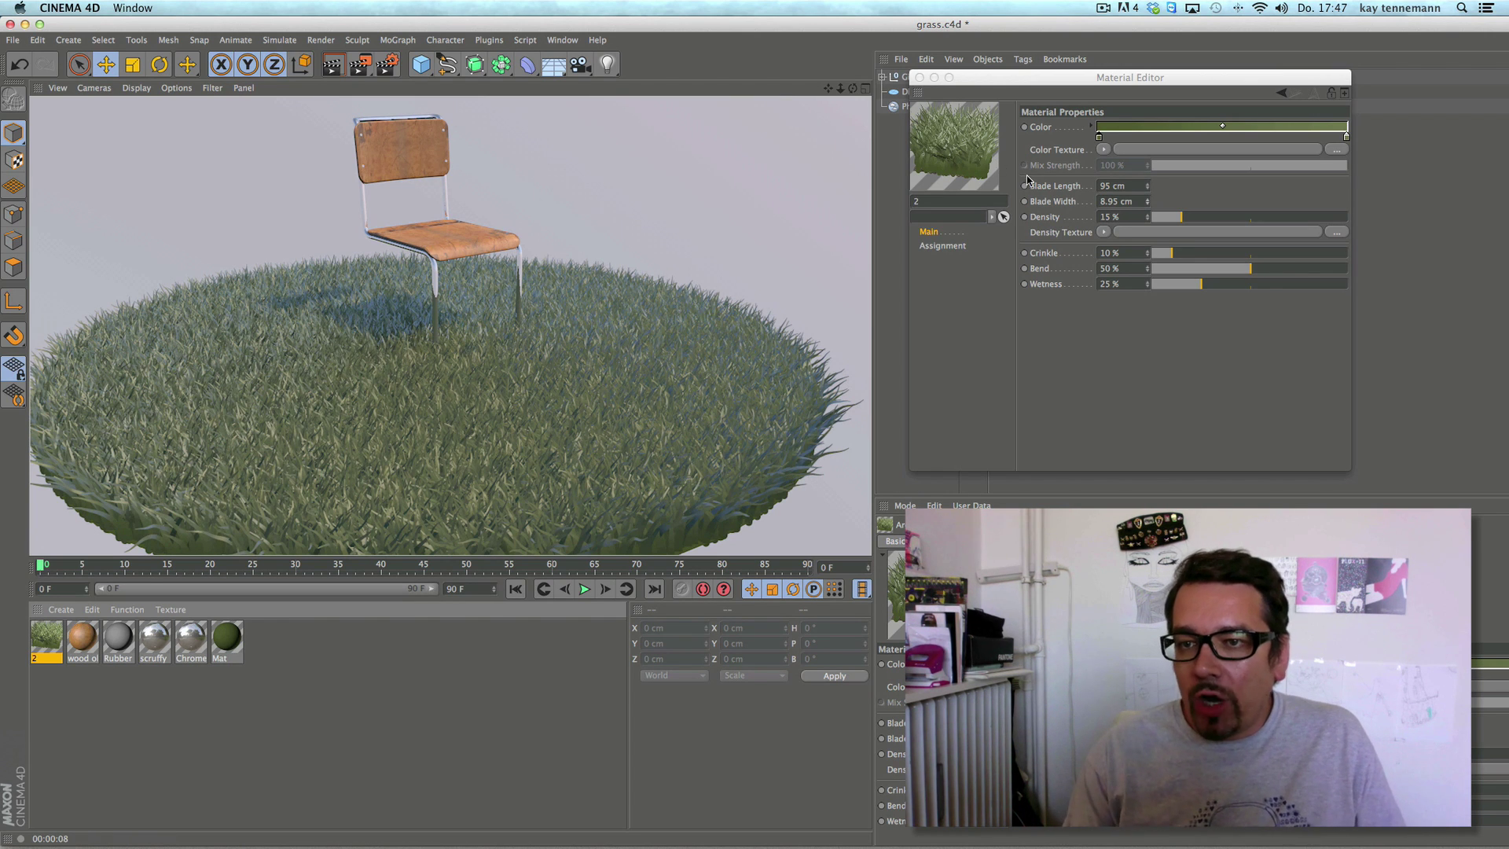
- Set the grass Blade Width to 1 cm
{"action": "left_click", "coordinate": [1135, 202]}
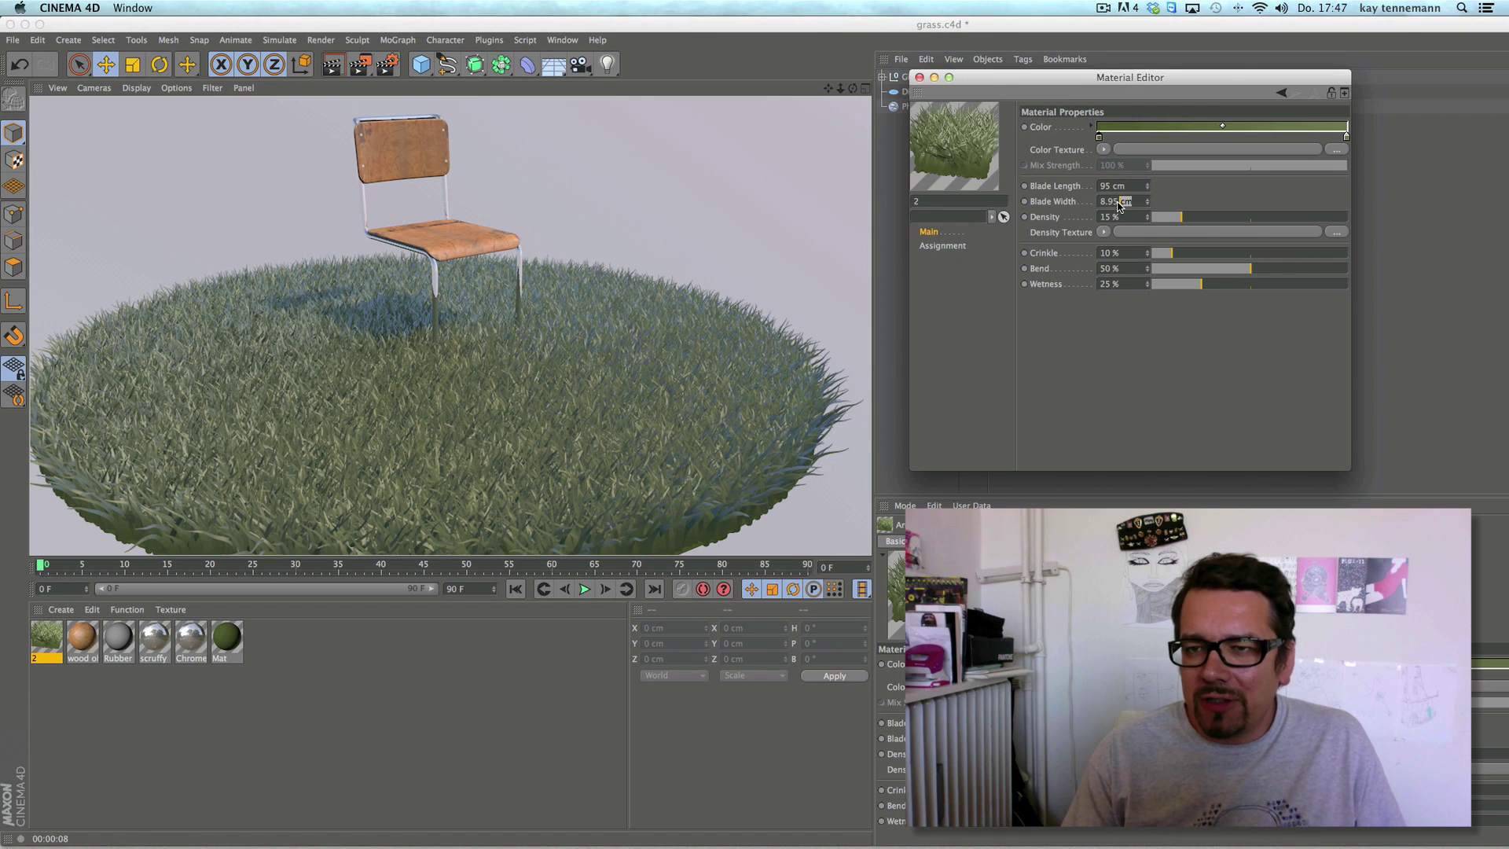
{"action": "left_click_drag", "start_coordinate": [1135, 201], "coordinate": [1099, 202]}
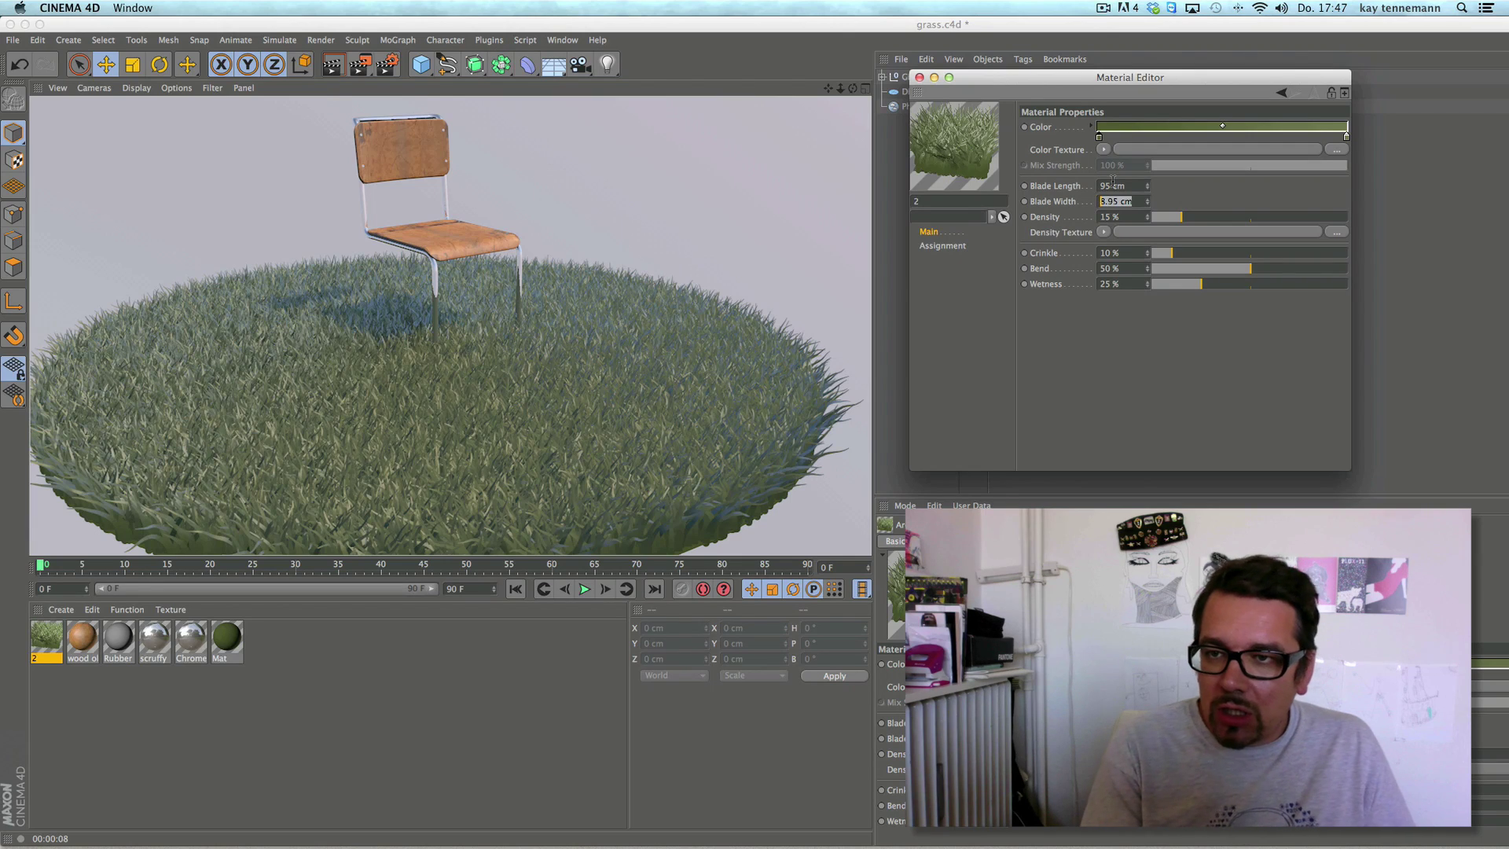
{"action": "type", "text": "1"}
{"action": "key", "text": "Return"}
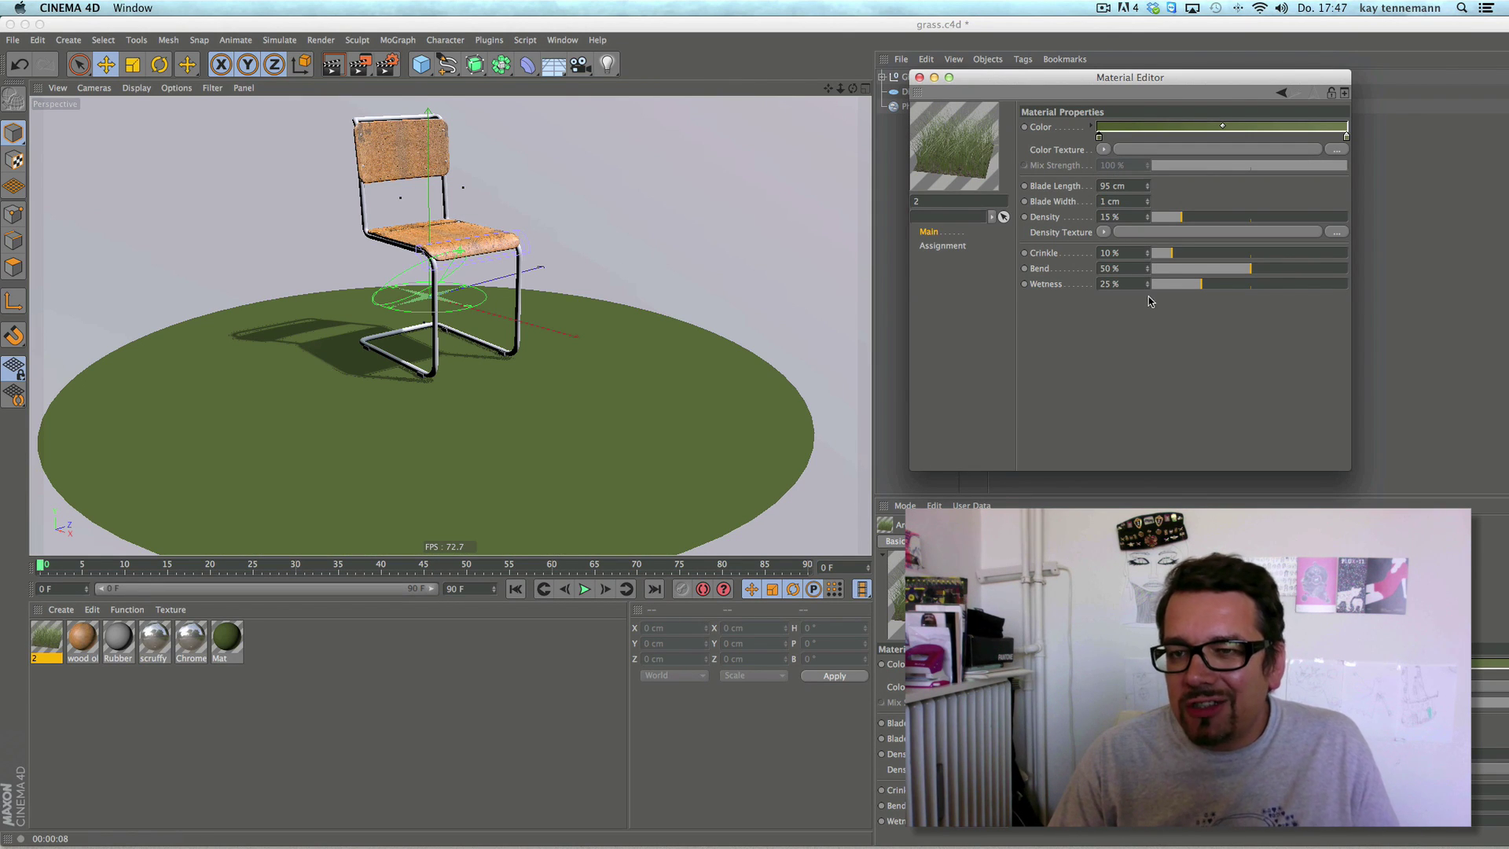
- Try 71% crinkle, then set crinkle 3%, bend 96% and wetness 85%, rendering between changes
{"action": "left_click_drag", "start_coordinate": [1177, 258], "coordinate": [1291, 258]}
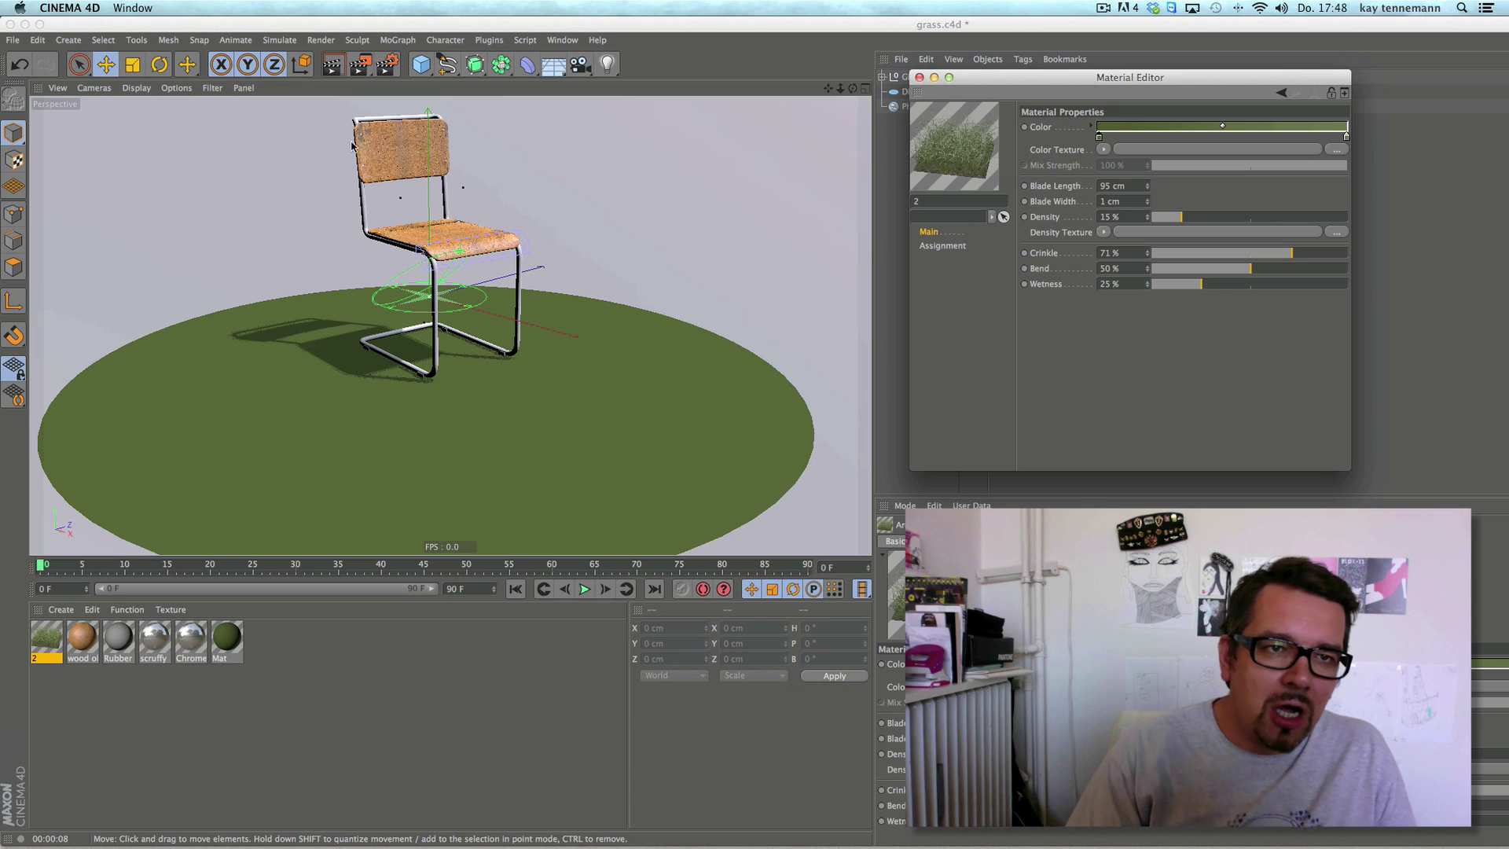
{"action": "left_click", "coordinate": [336, 69]}
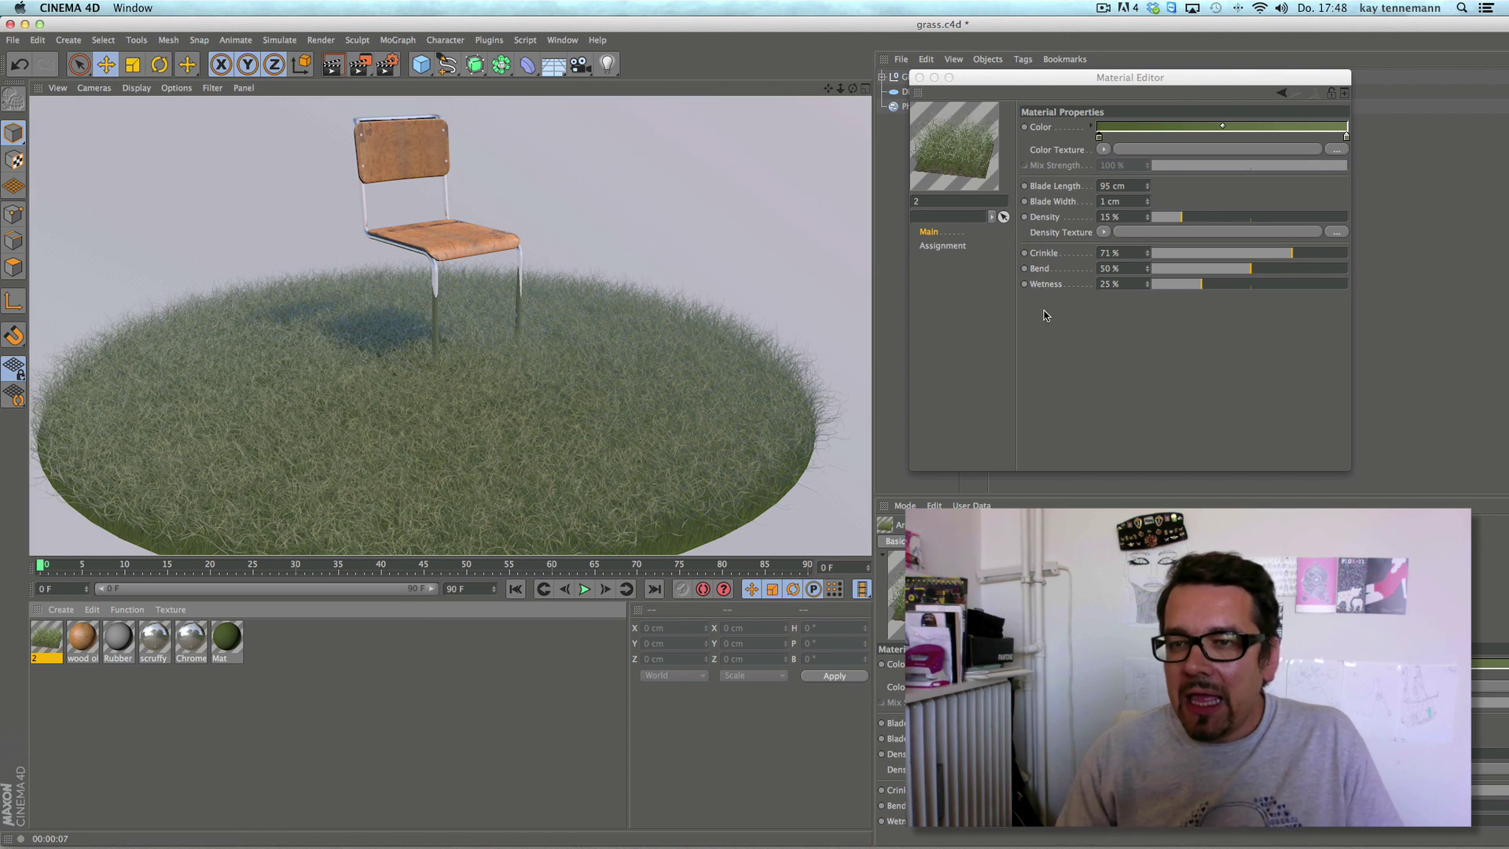
{"action": "left_click", "coordinate": [1158, 256]}
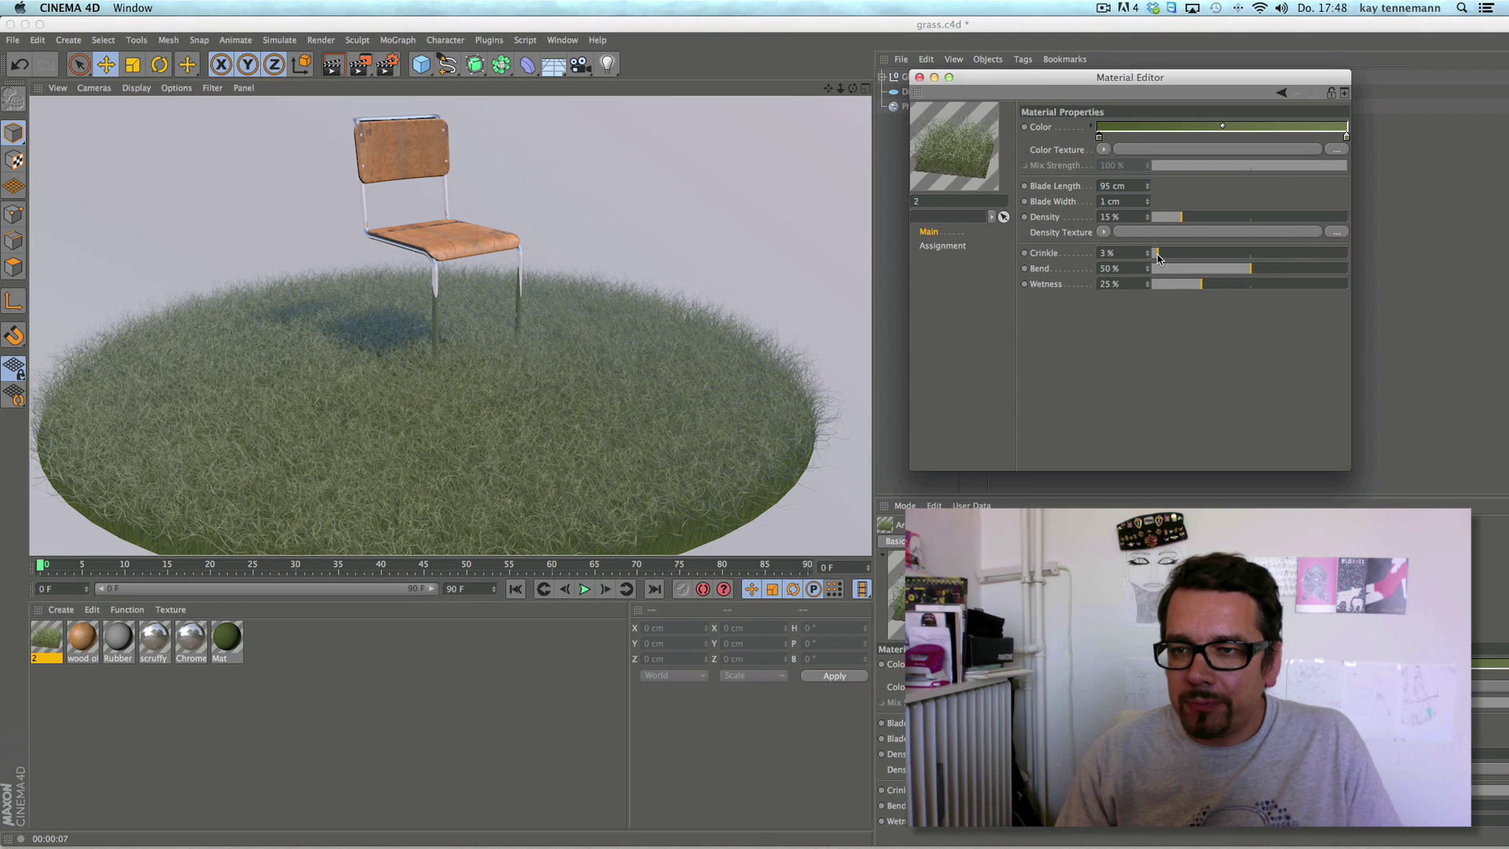
{"action": "left_click_drag", "start_coordinate": [1253, 275], "coordinate": [1342, 269]}
{"action": "left_click", "coordinate": [333, 64]}
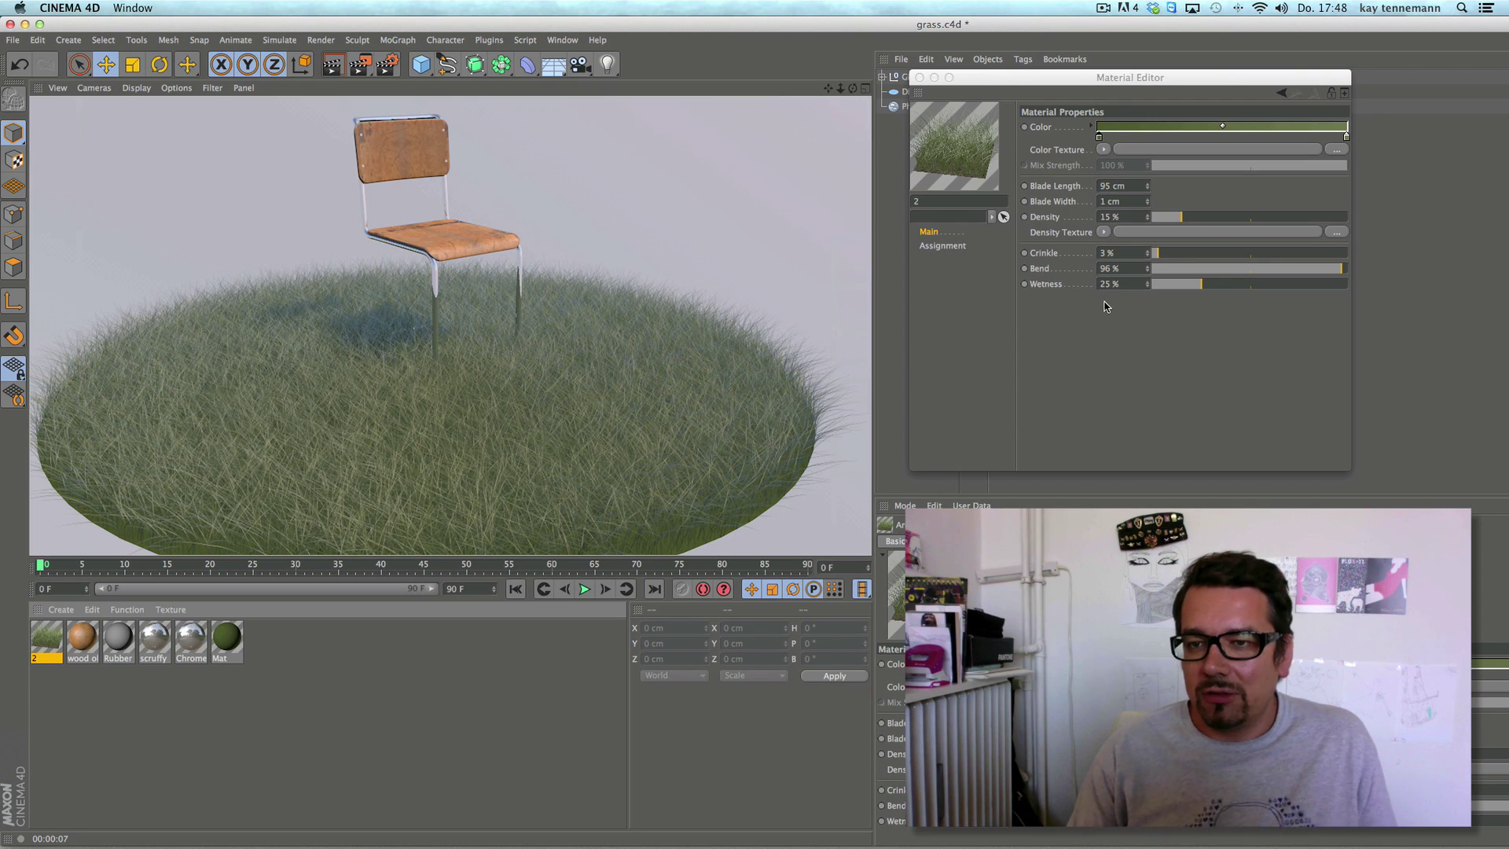
{"action": "left_click_drag", "start_coordinate": [1211, 285], "coordinate": [1320, 284]}
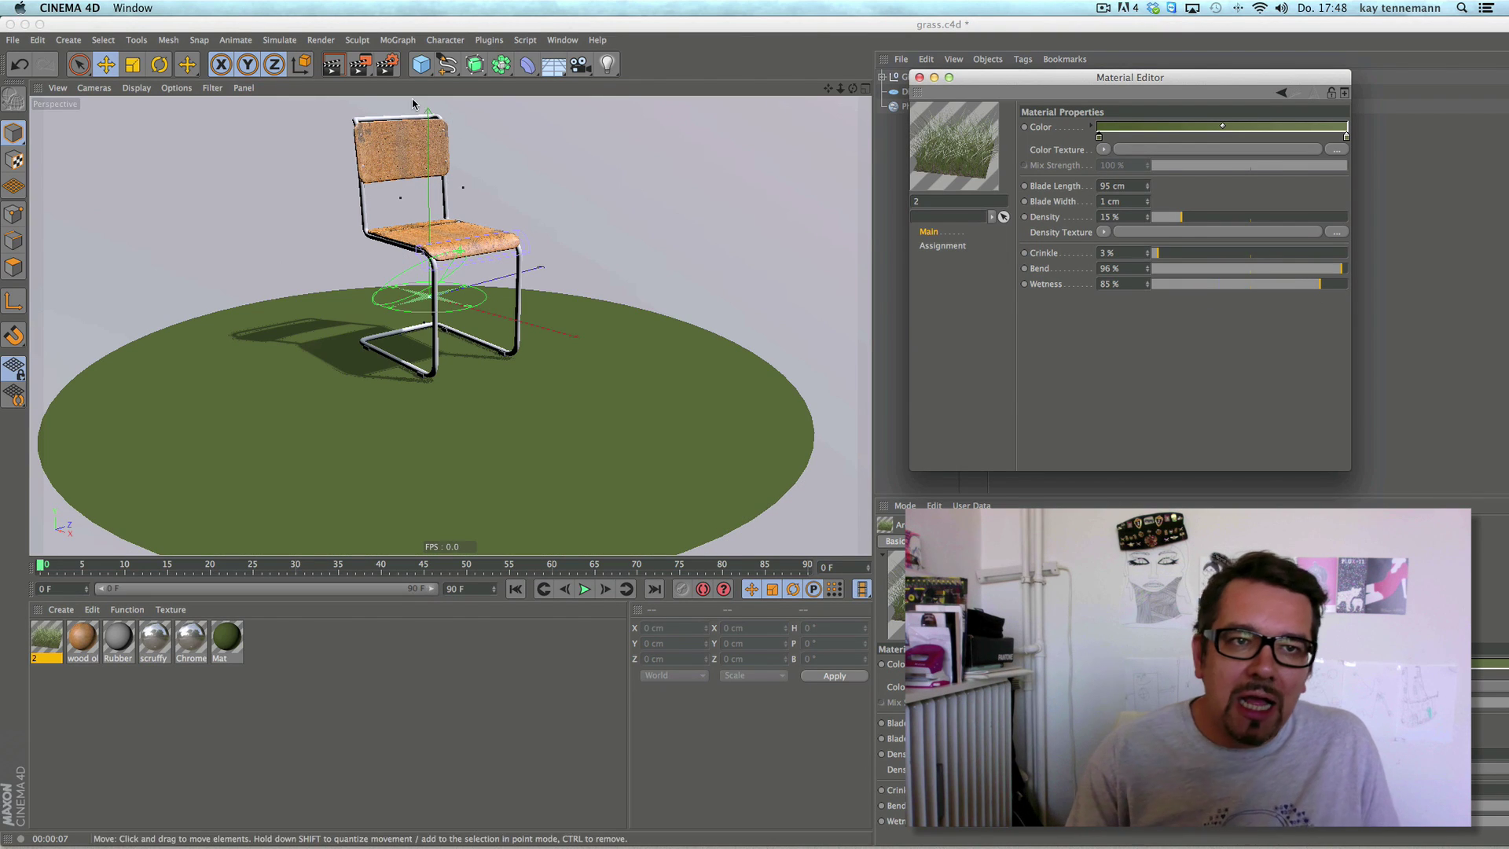
{"action": "left_click", "coordinate": [333, 96]}
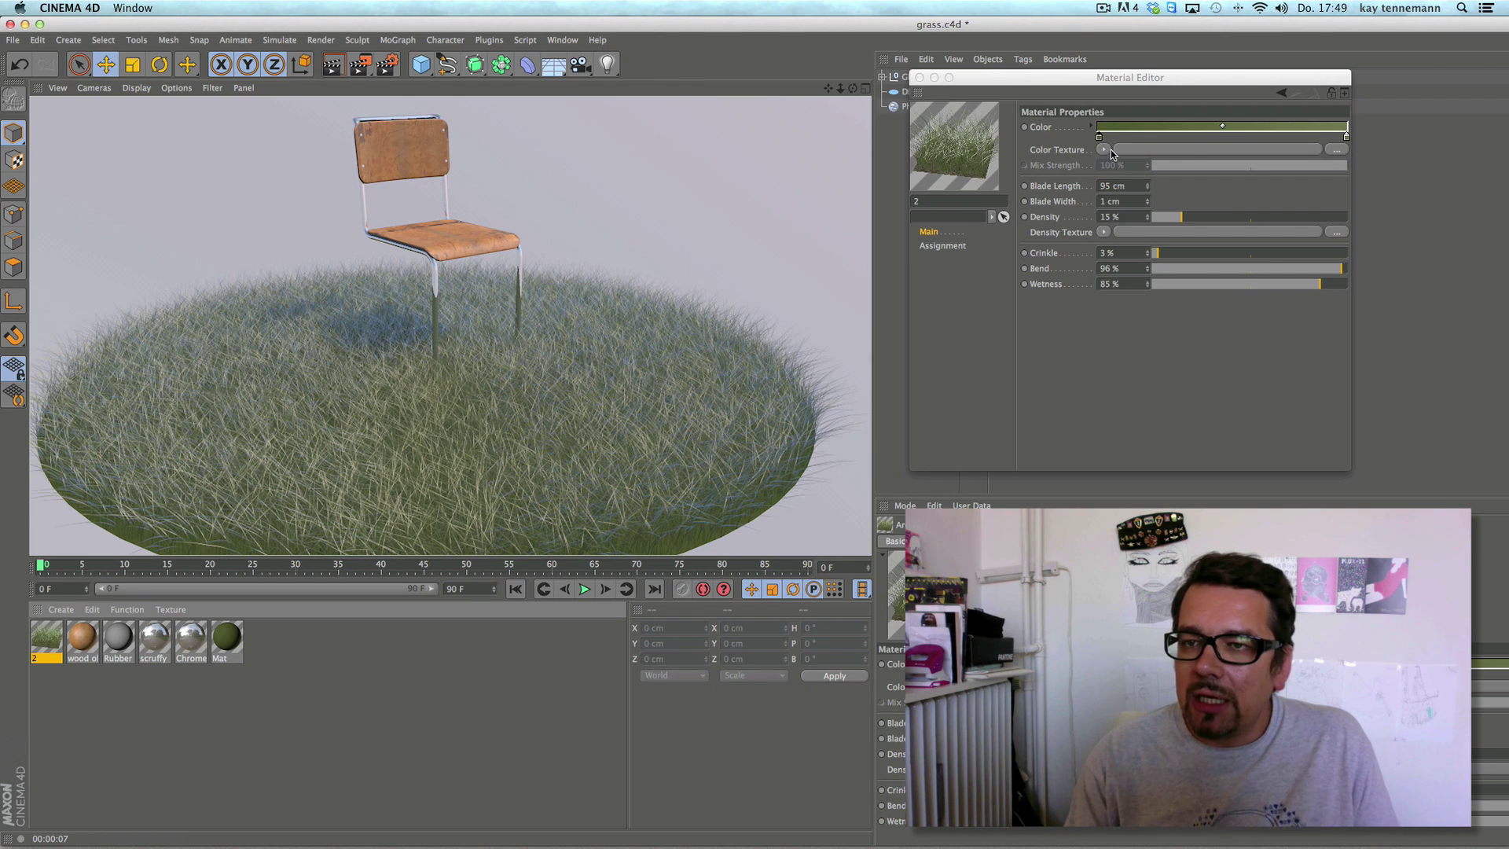
- Use a Surfaces > Tiles shader as the grass Color Texture and render the striped red, white and blue grass
{"action": "left_click", "coordinate": [1108, 150]}
{"action": "mouse_move", "coordinate": [1166, 500]}
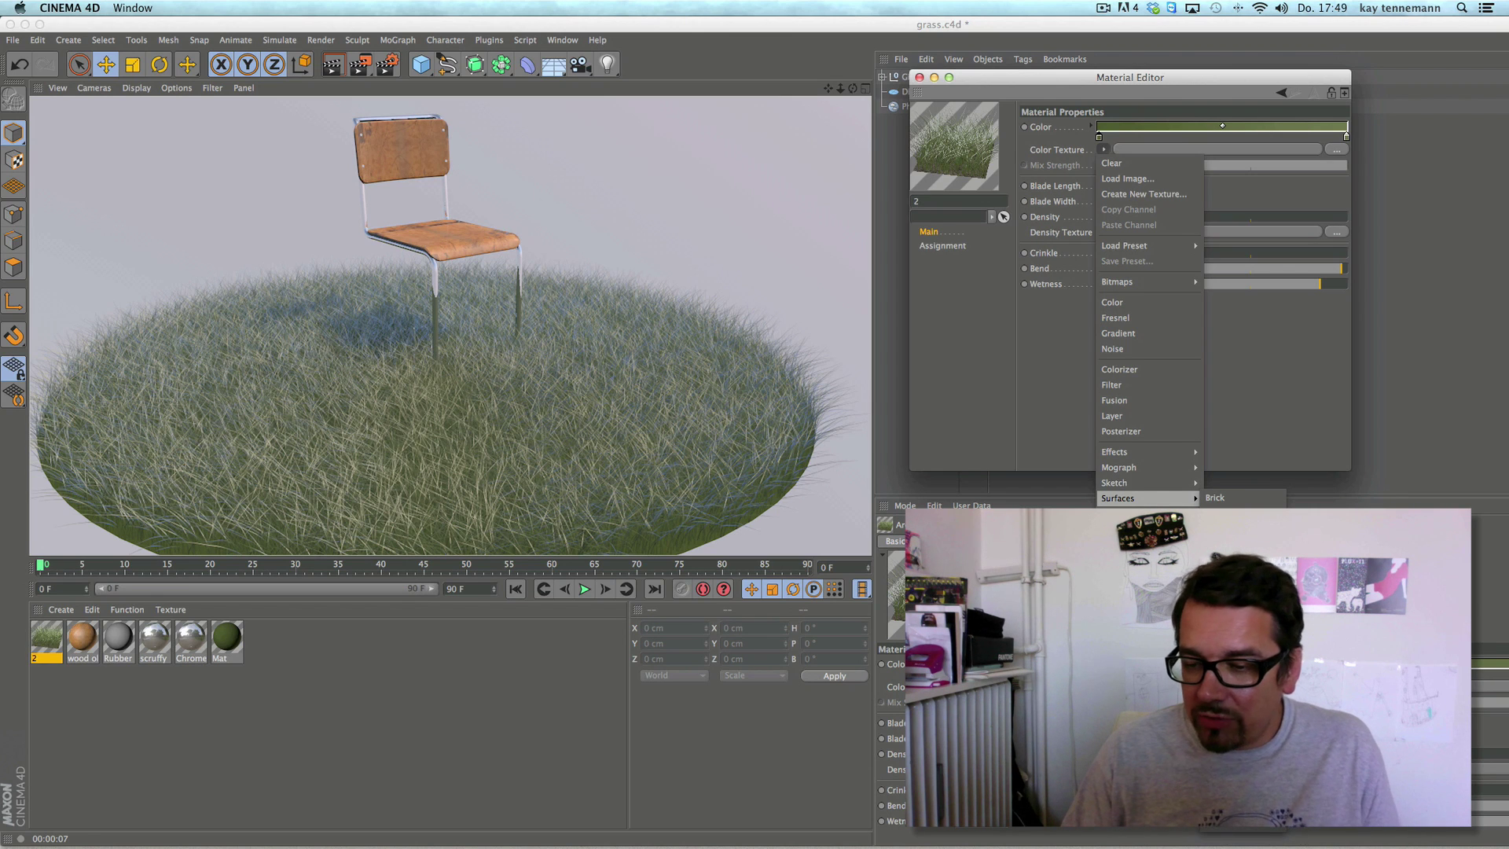
{"action": "left_click", "coordinate": [1226, 765]}
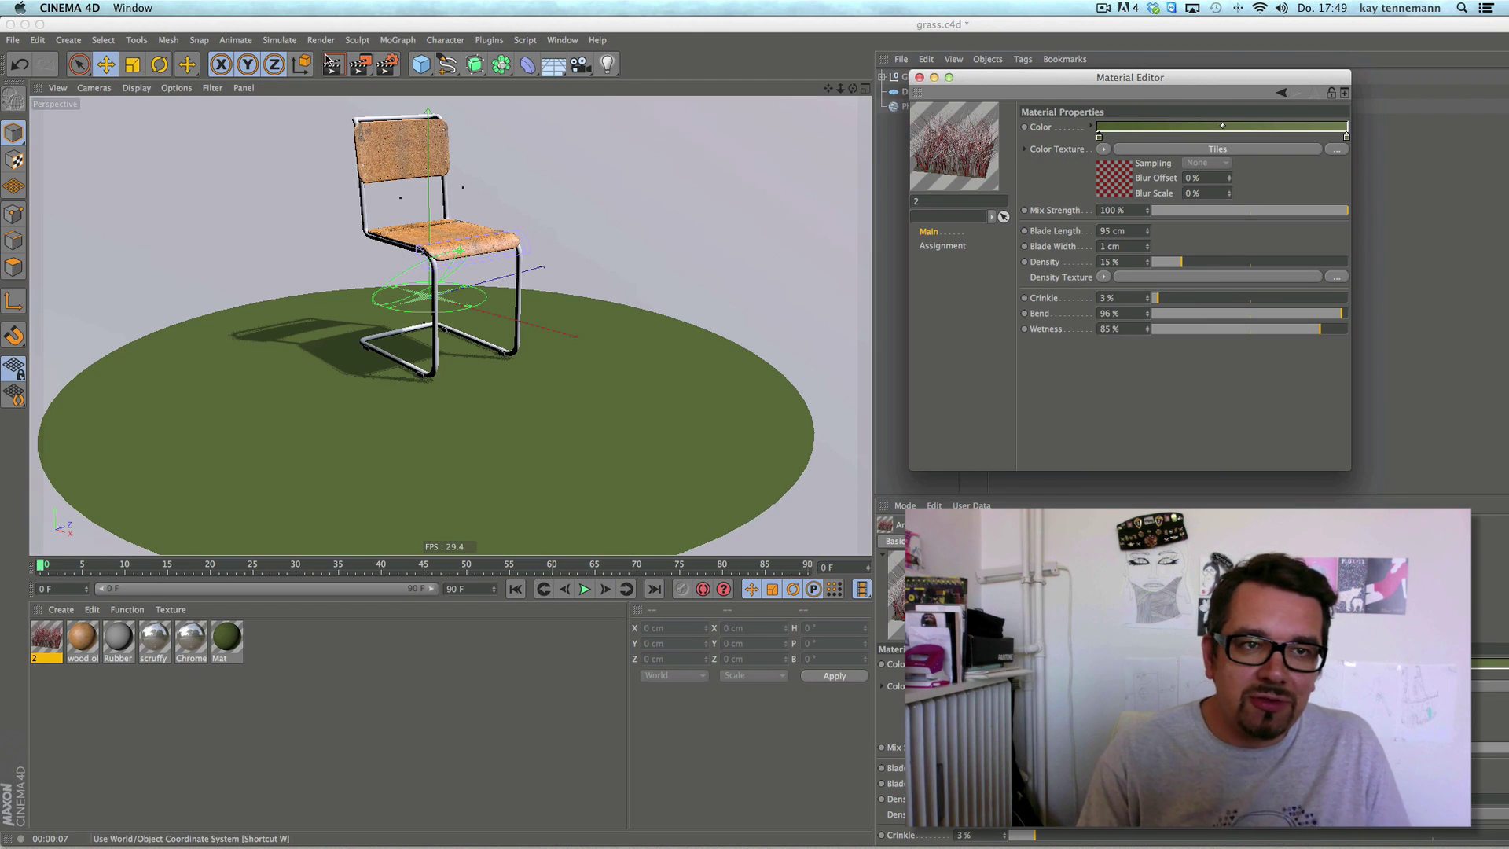
{"action": "left_click", "coordinate": [331, 69]}
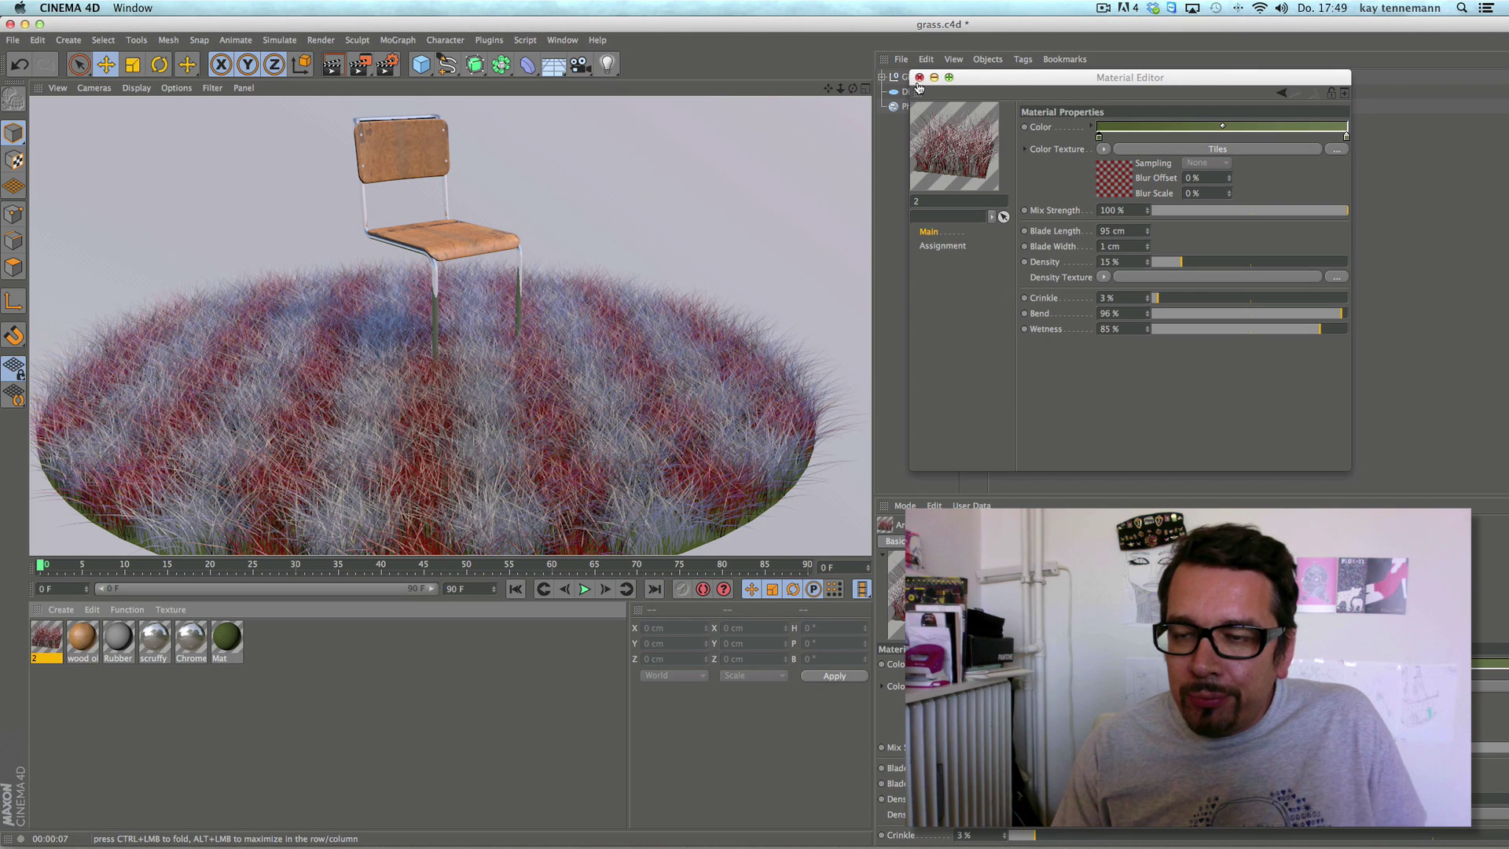
- Open Render Settings at the Hair Render effect and keep antialiasing quality at High
{"action": "left_click", "coordinate": [920, 78]}
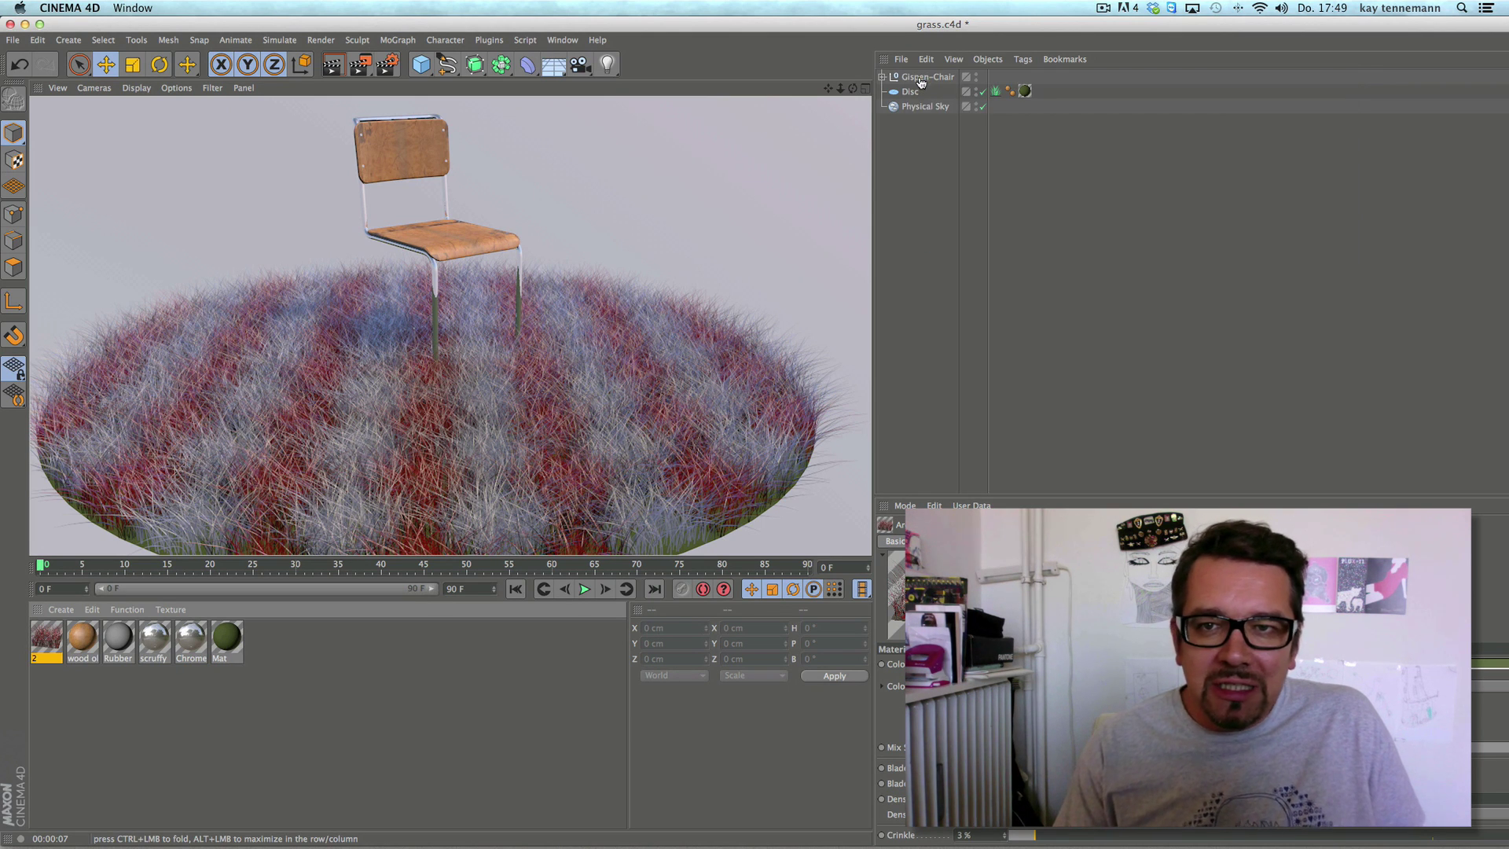
{"action": "left_click", "coordinate": [388, 64]}
{"action": "left_click_drag", "start_coordinate": [408, 26], "coordinate": [1156, 55]}
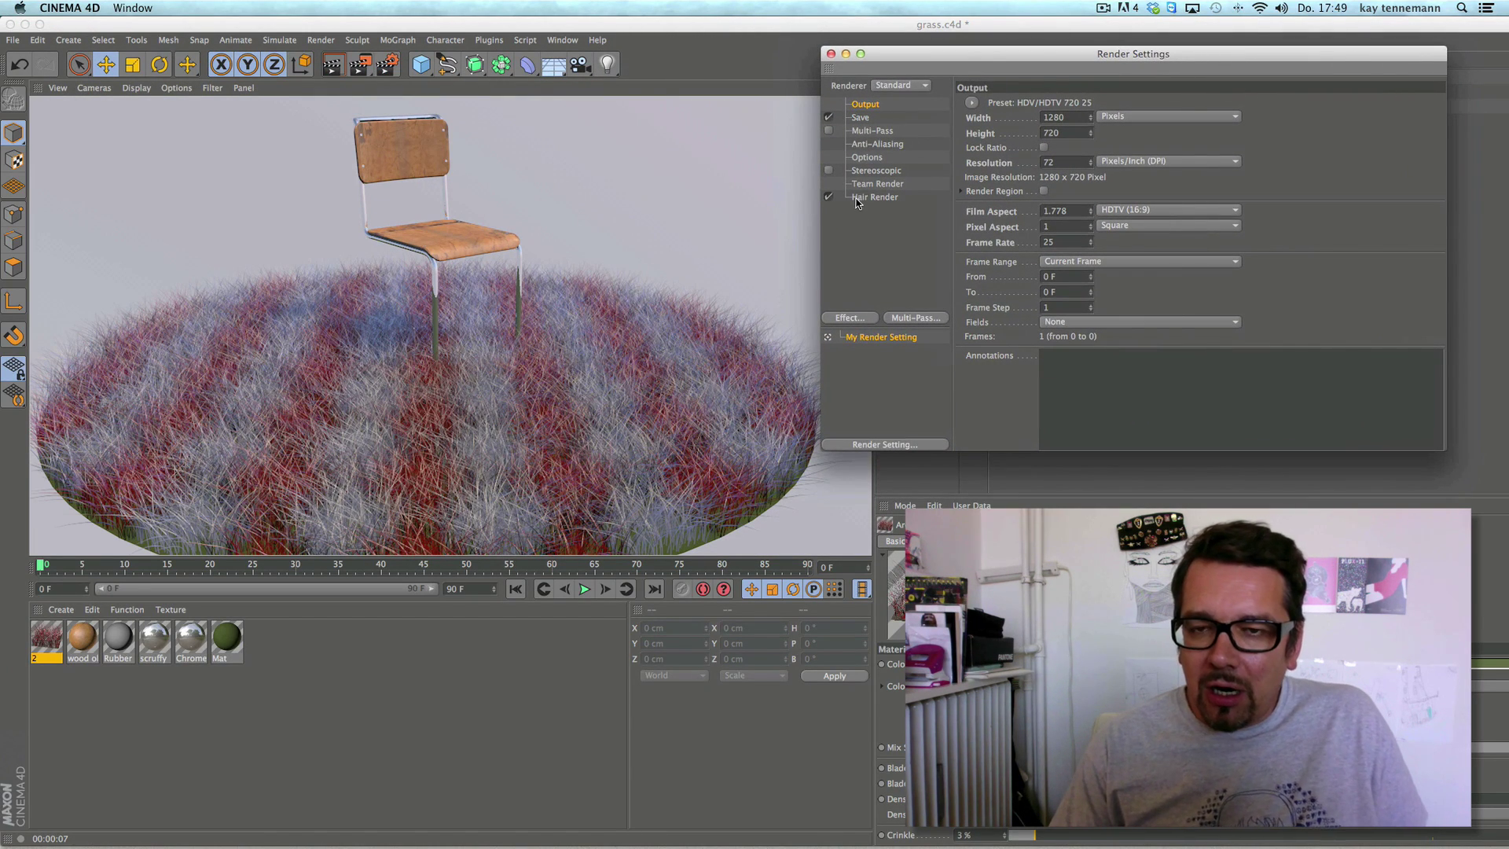
{"action": "left_click", "coordinate": [874, 198]}
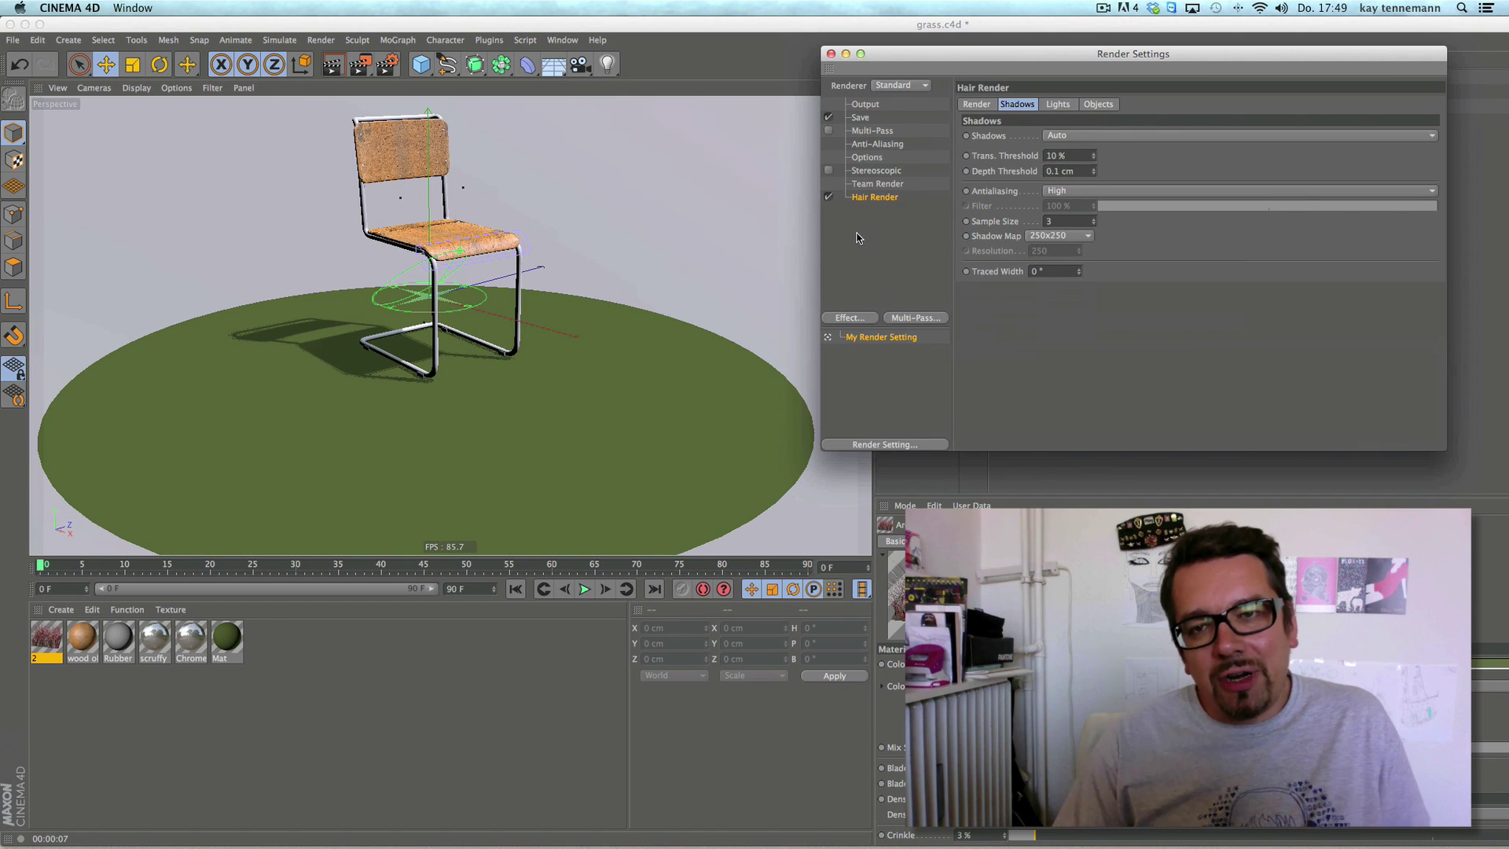
{"action": "left_click", "coordinate": [977, 104]}
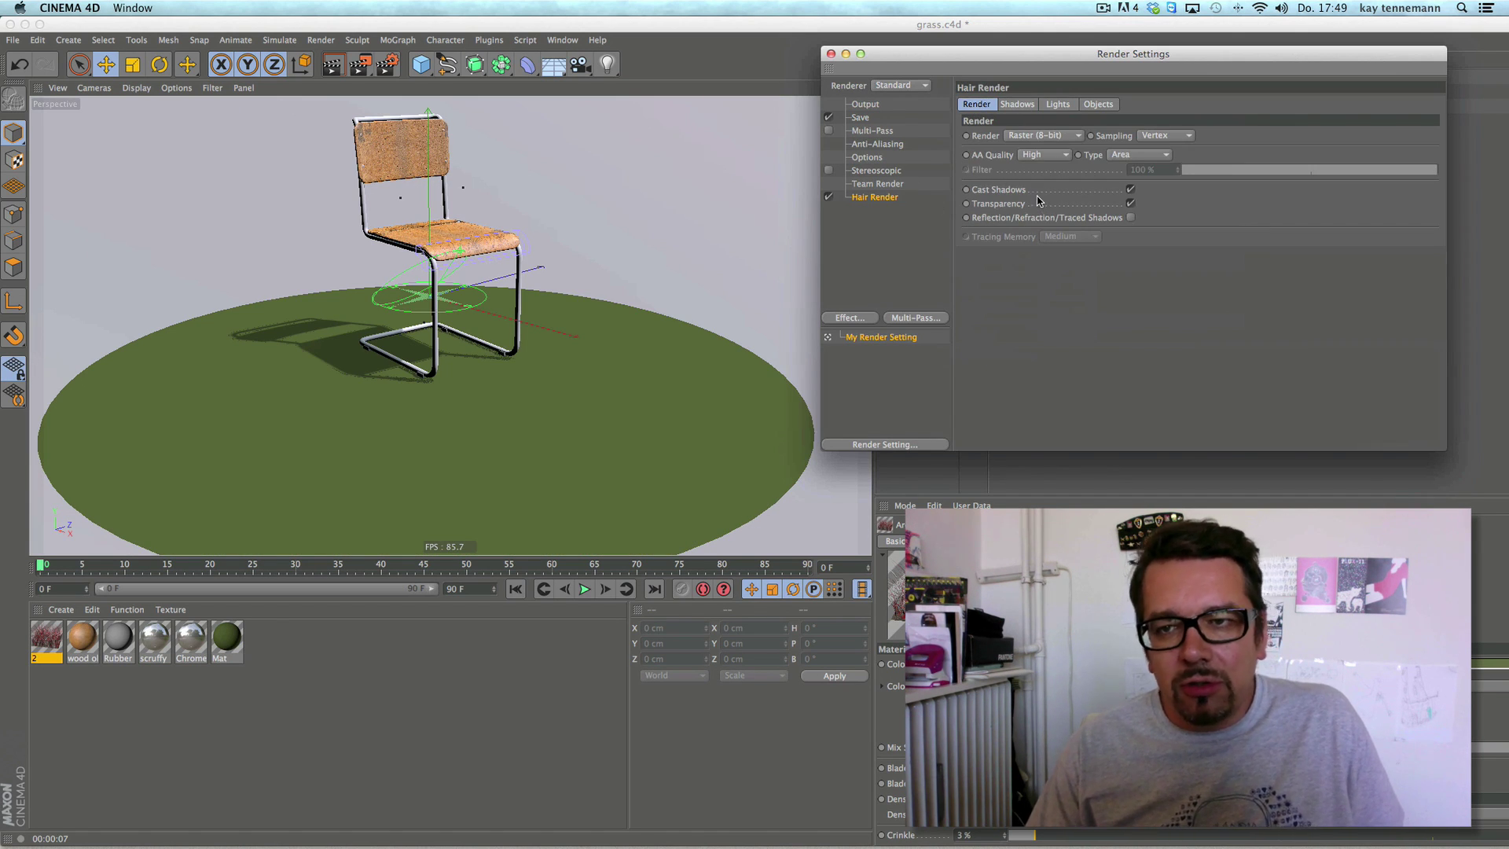
{"action": "left_click", "coordinate": [1040, 156]}
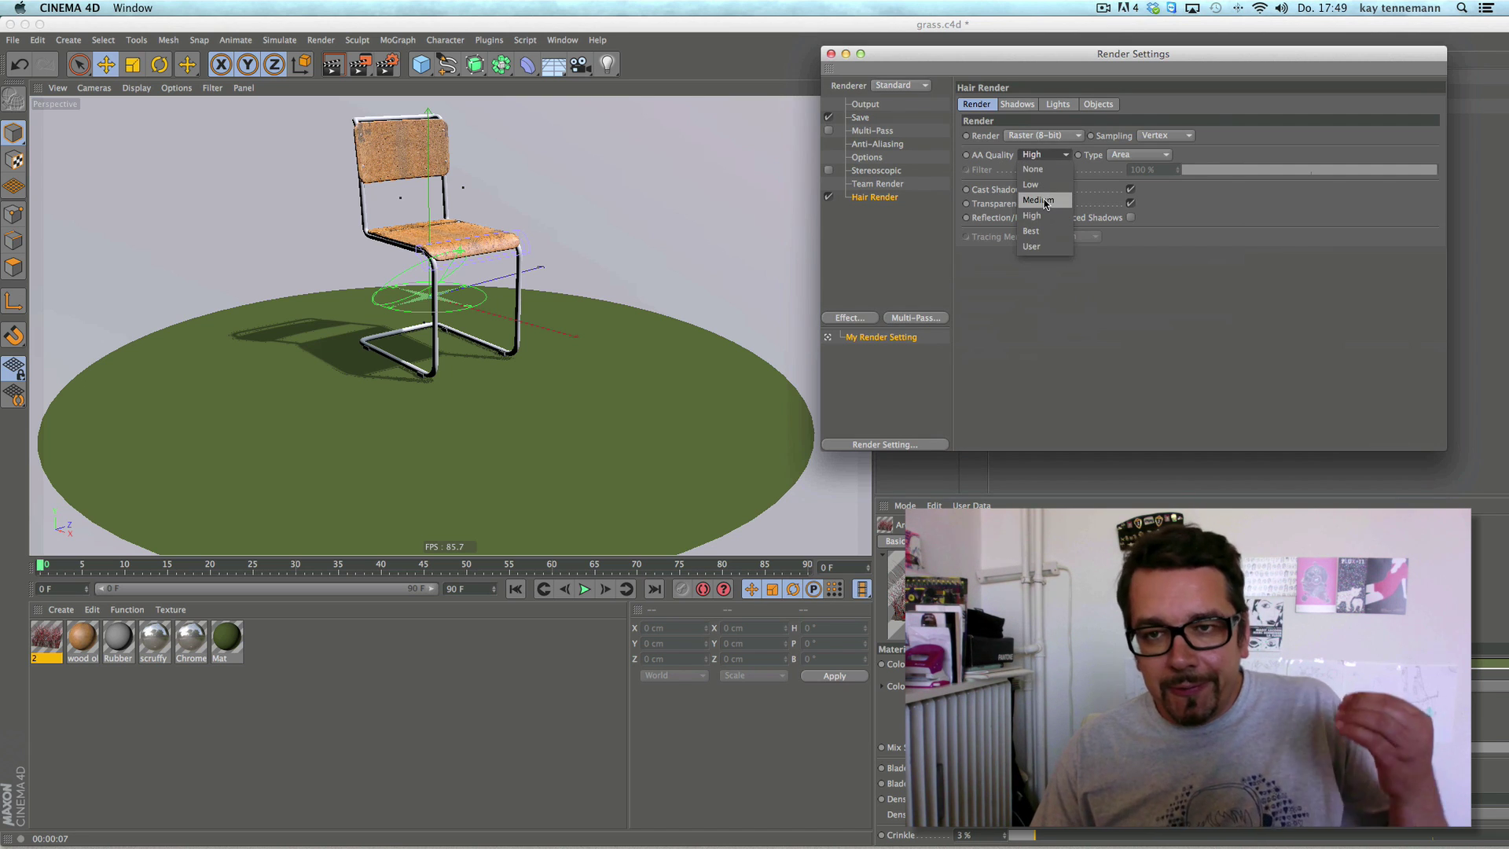
{"action": "left_click", "coordinate": [1110, 191]}
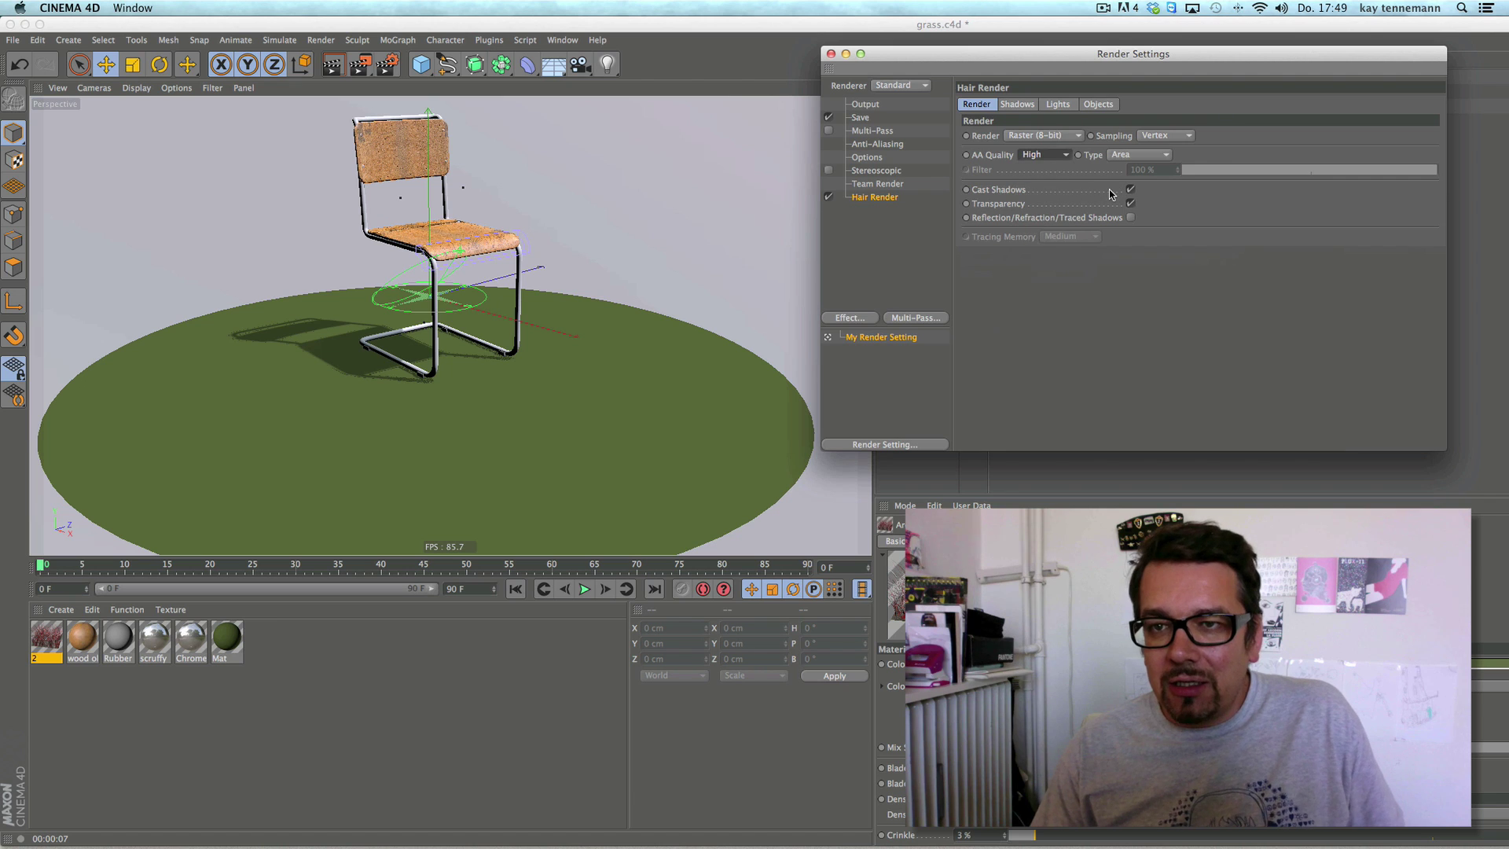
- Keep Raster (8-bit) hair mode, review the Shadows, Lights and Objects tabs, and leave Traced Shadows off
{"action": "left_click", "coordinate": [1048, 138]}
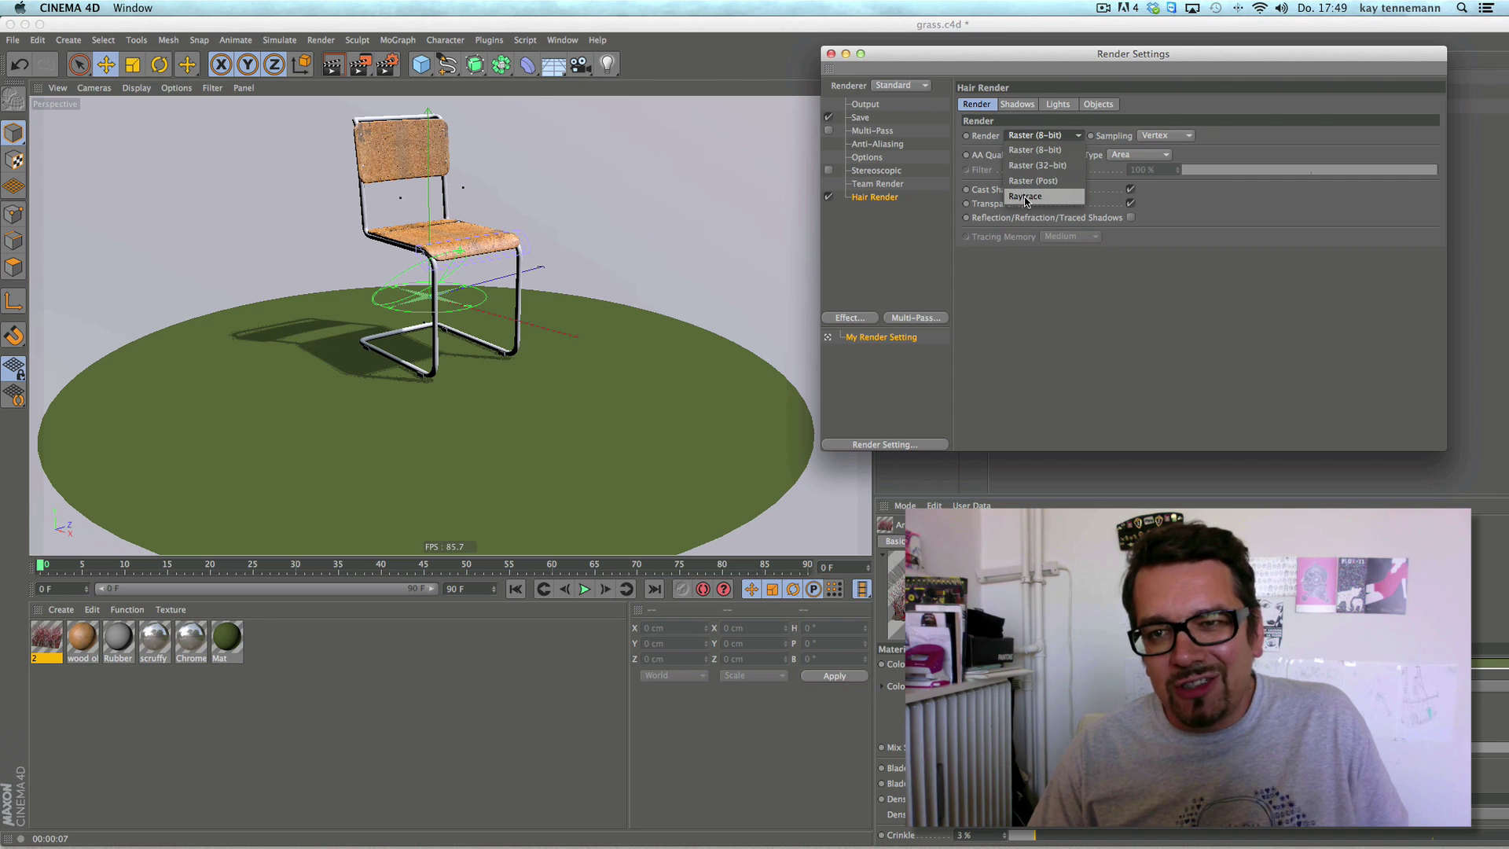
{"action": "left_click", "coordinate": [1159, 186]}
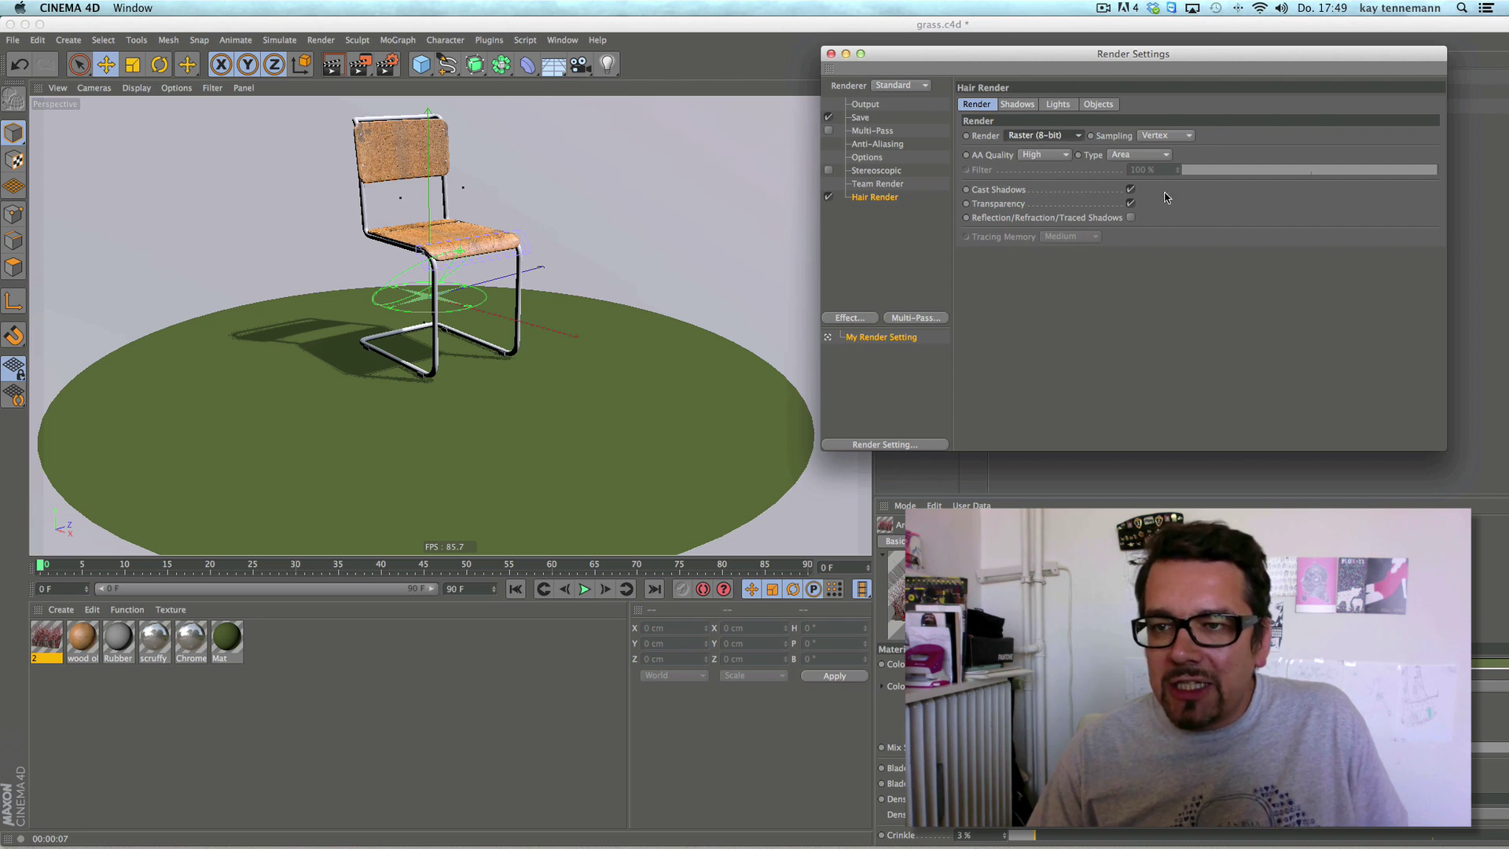
{"action": "left_click", "coordinate": [1017, 107]}
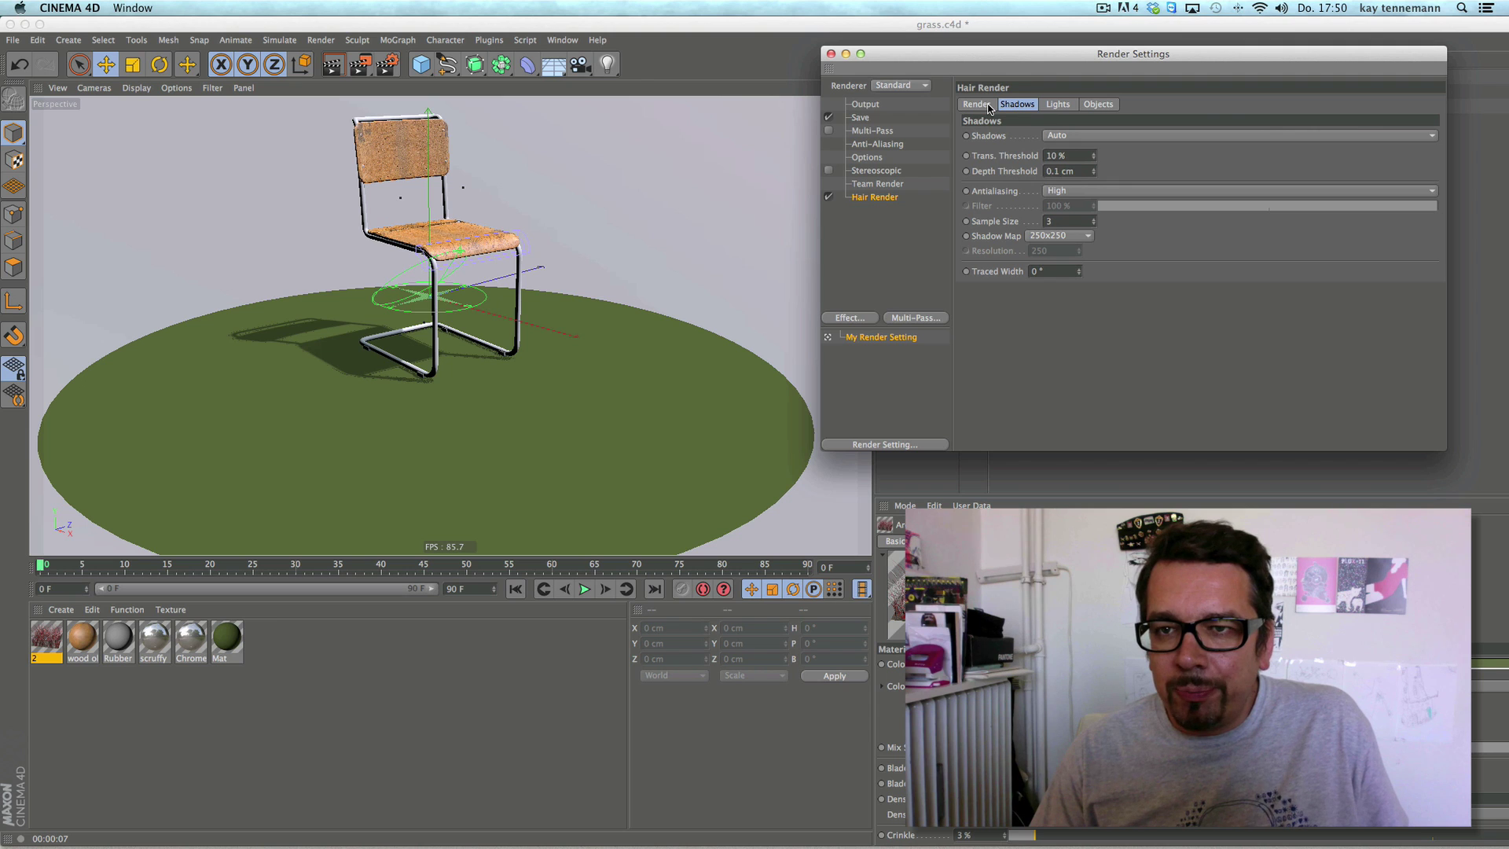
{"action": "left_click", "coordinate": [1058, 105]}
{"action": "left_click", "coordinate": [1098, 105]}
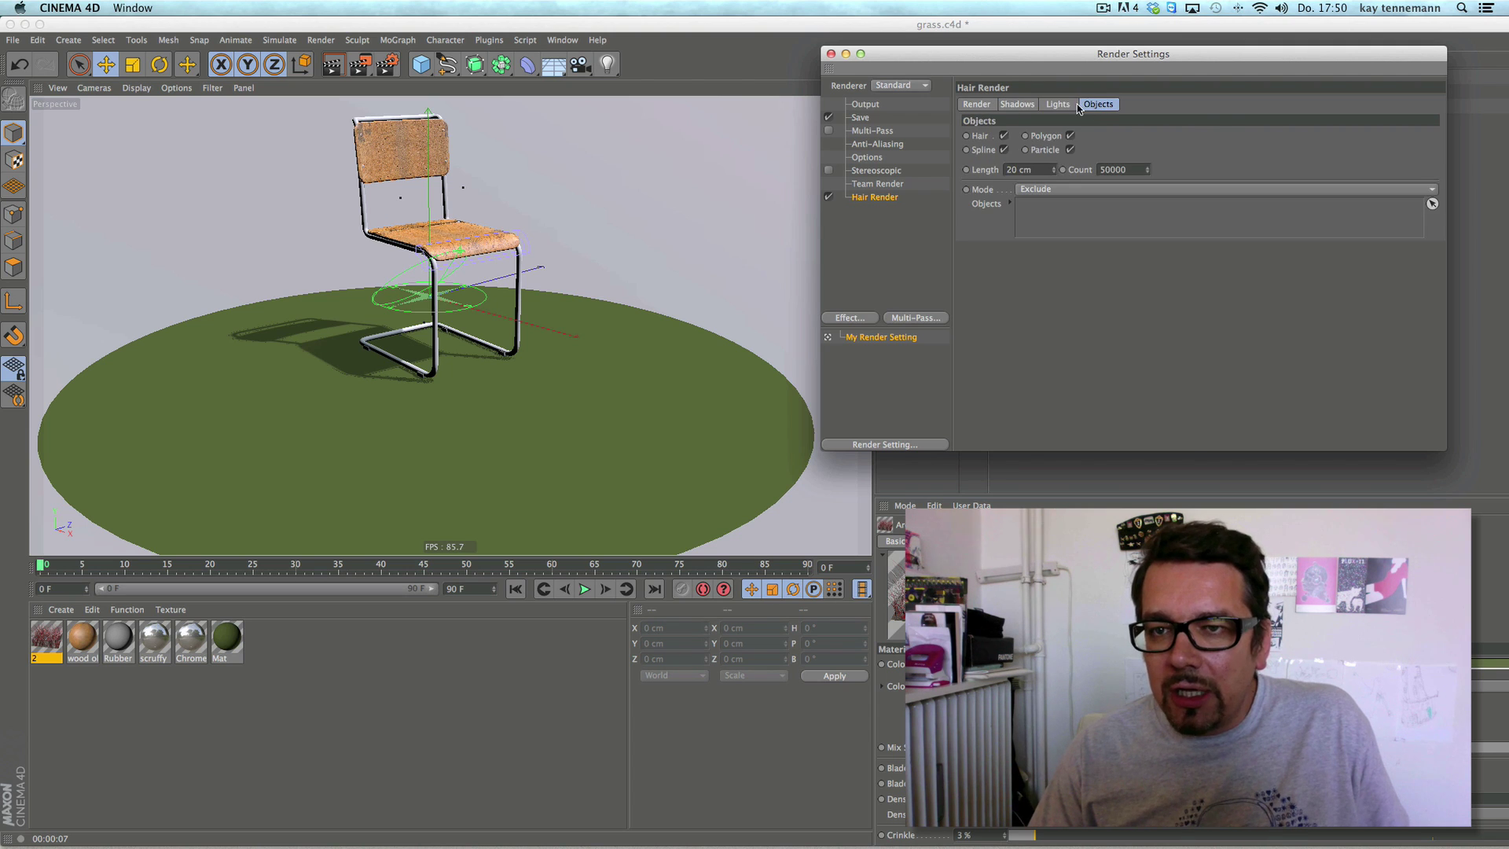
{"action": "left_click", "coordinate": [977, 105]}
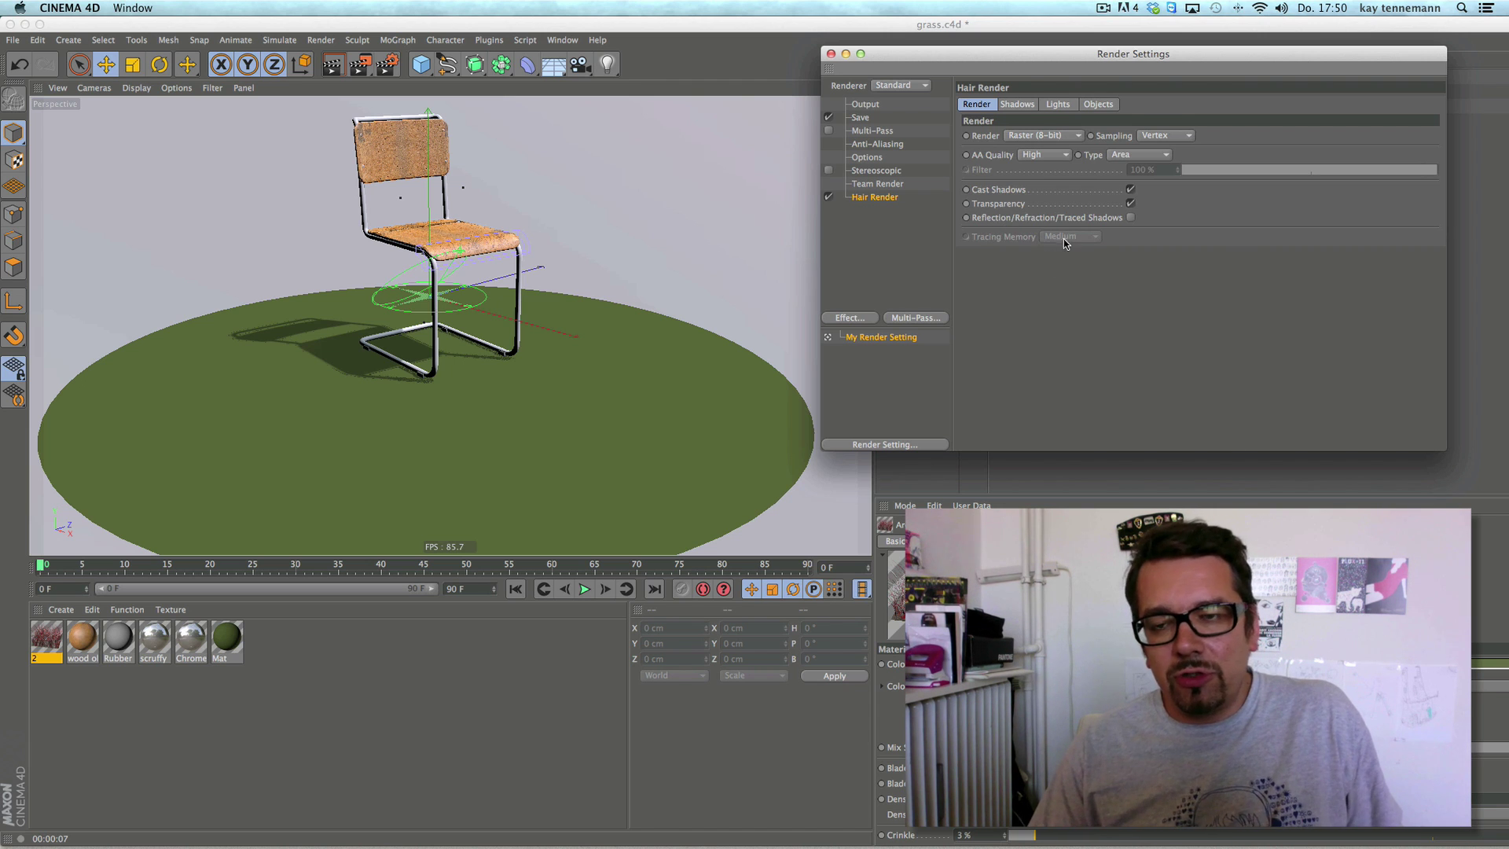
{"action": "left_click", "coordinate": [1131, 218]}
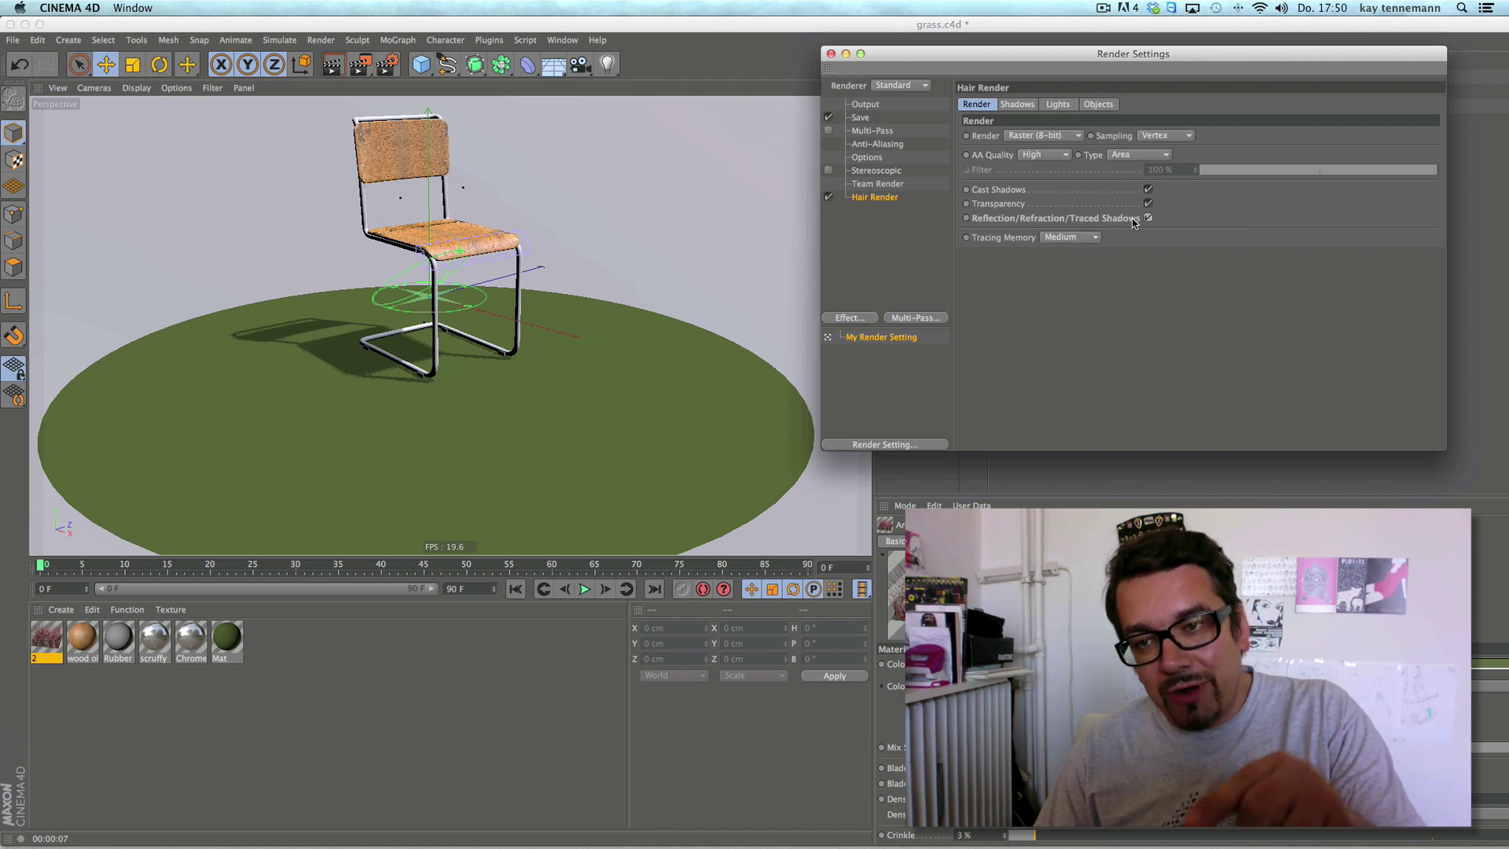
{"action": "left_click", "coordinate": [1149, 218]}
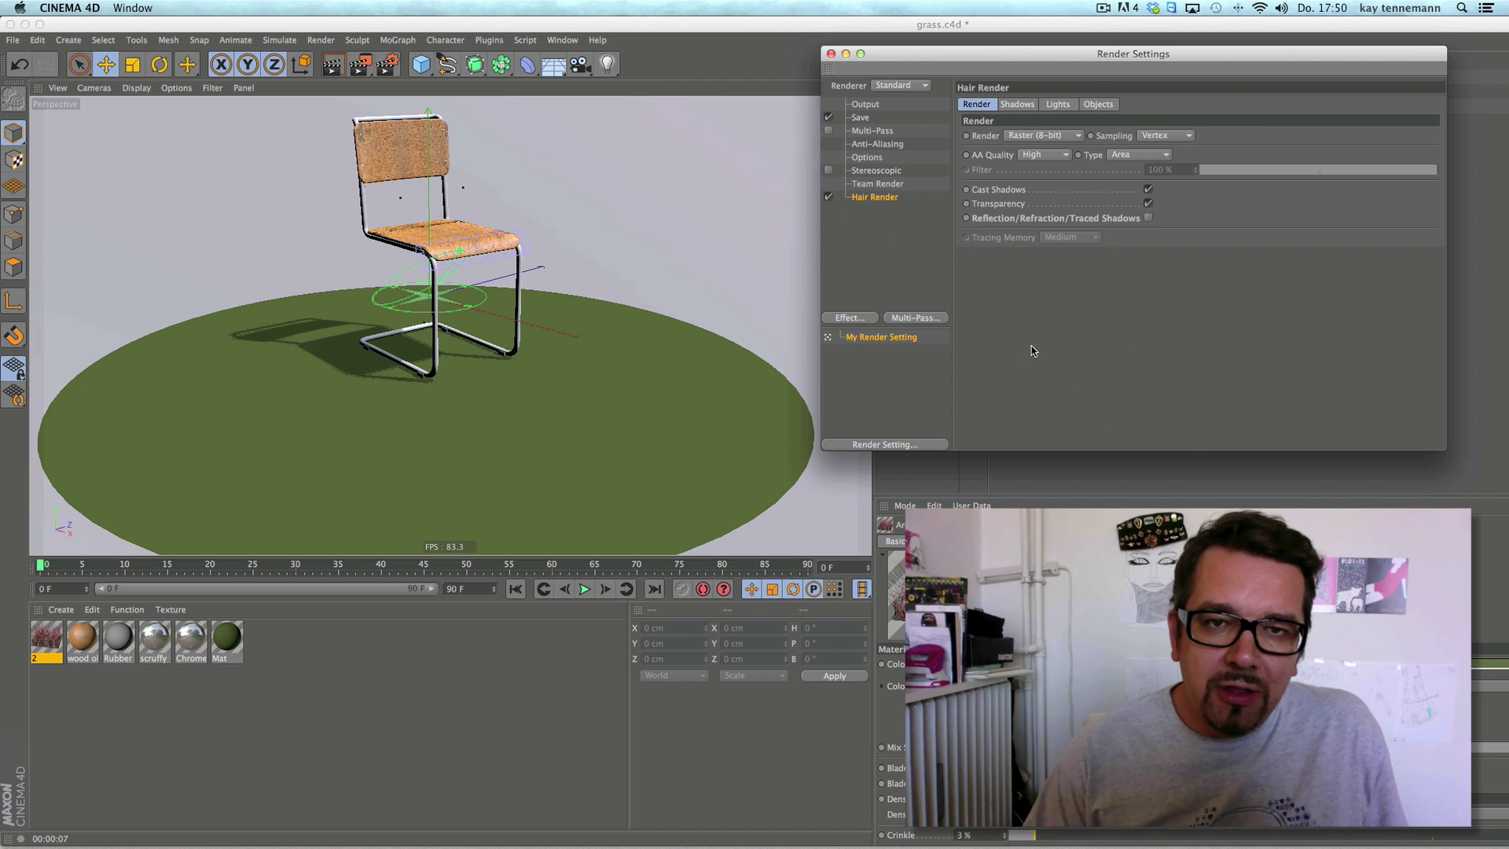
{"action": "left_click", "coordinate": [831, 54]}
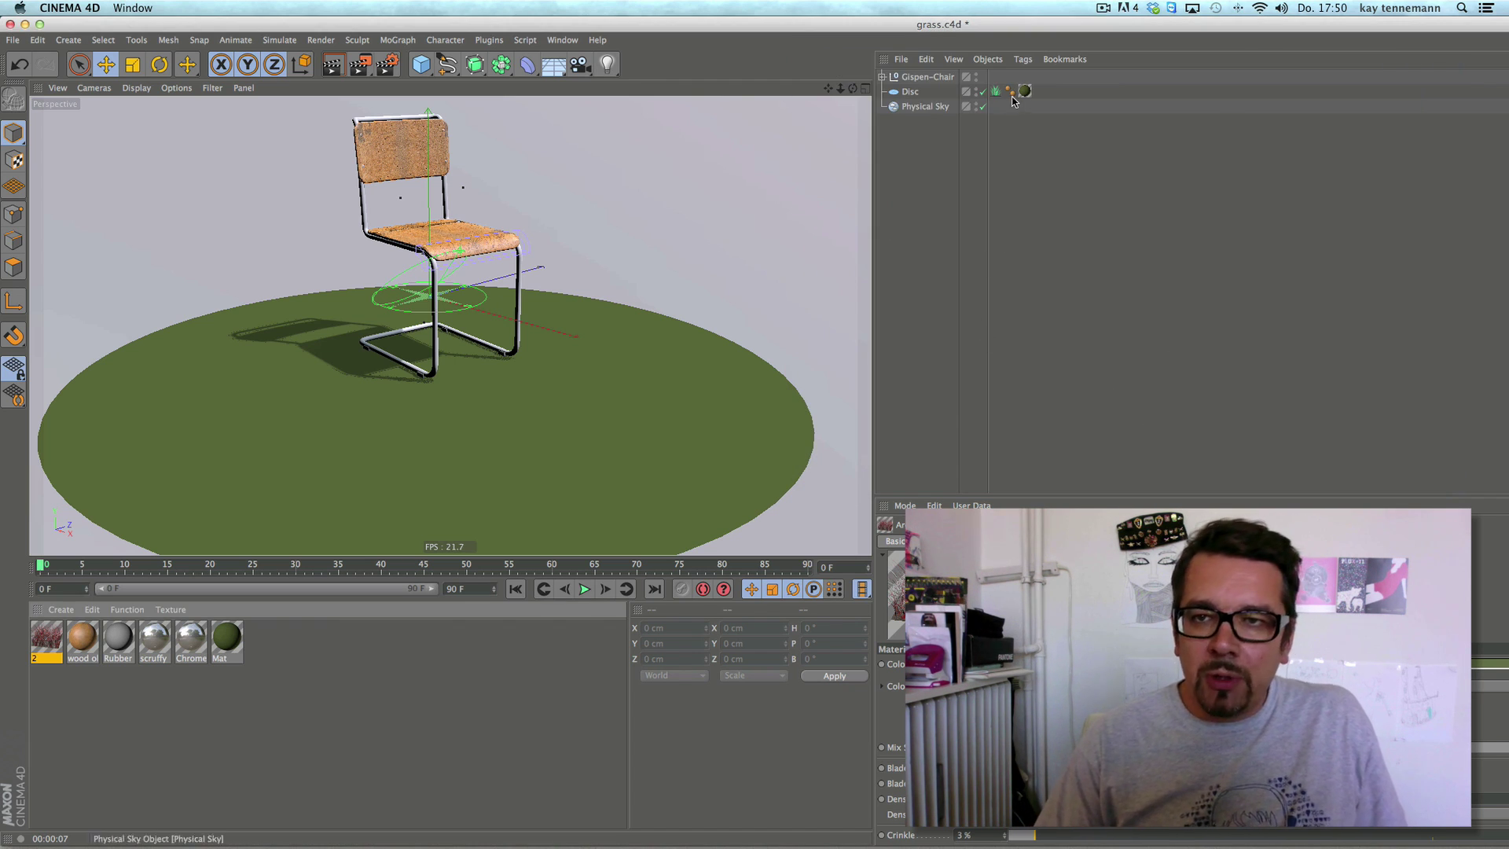
- Expand the Gispen-Chair hierarchy and create a new Hair Material shader
{"action": "left_click", "coordinate": [63, 610]}
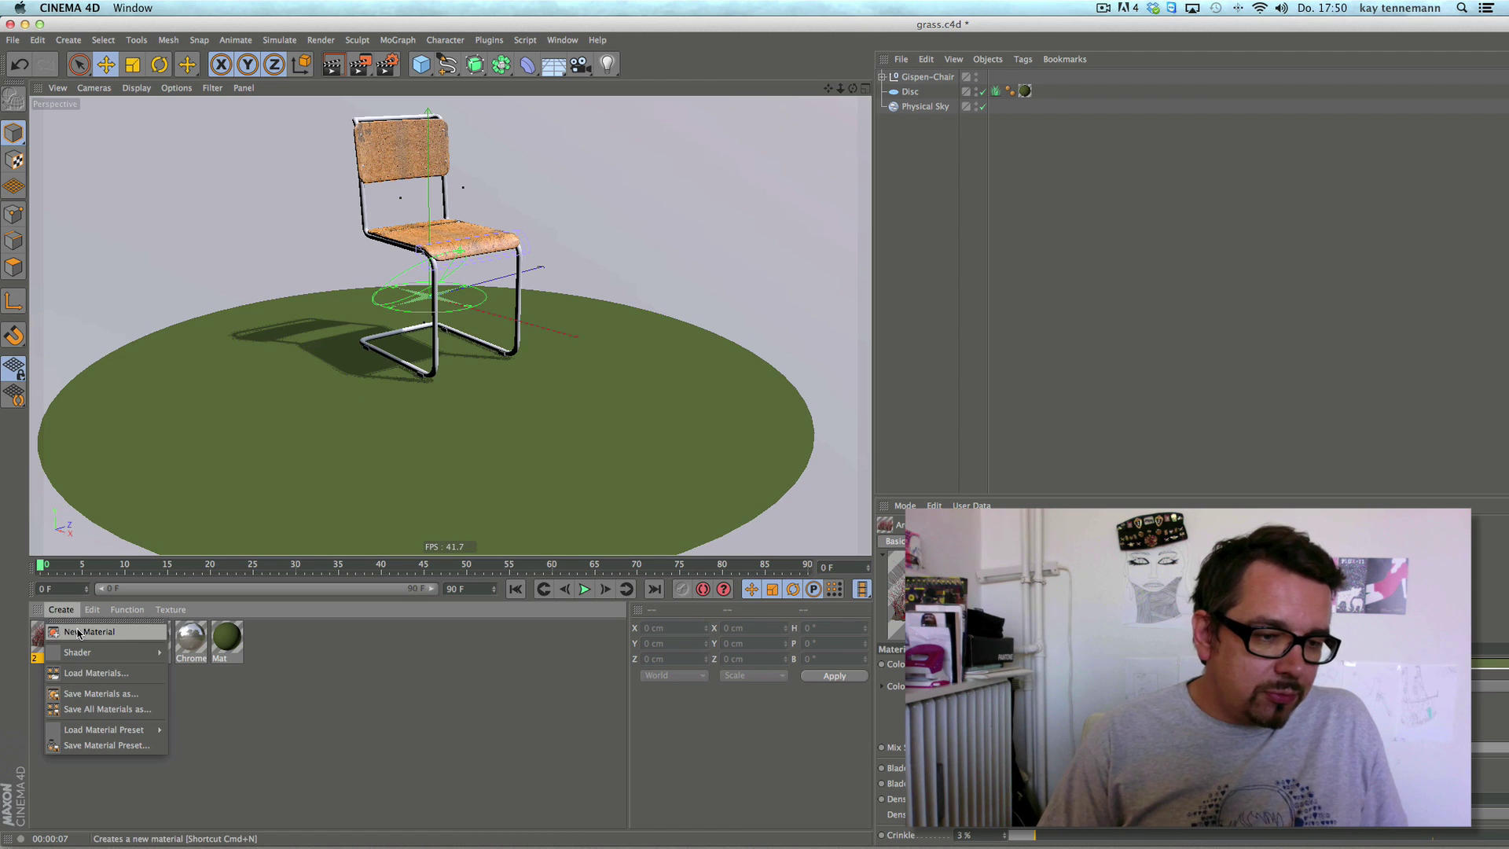
{"action": "left_click", "coordinate": [296, 683]}
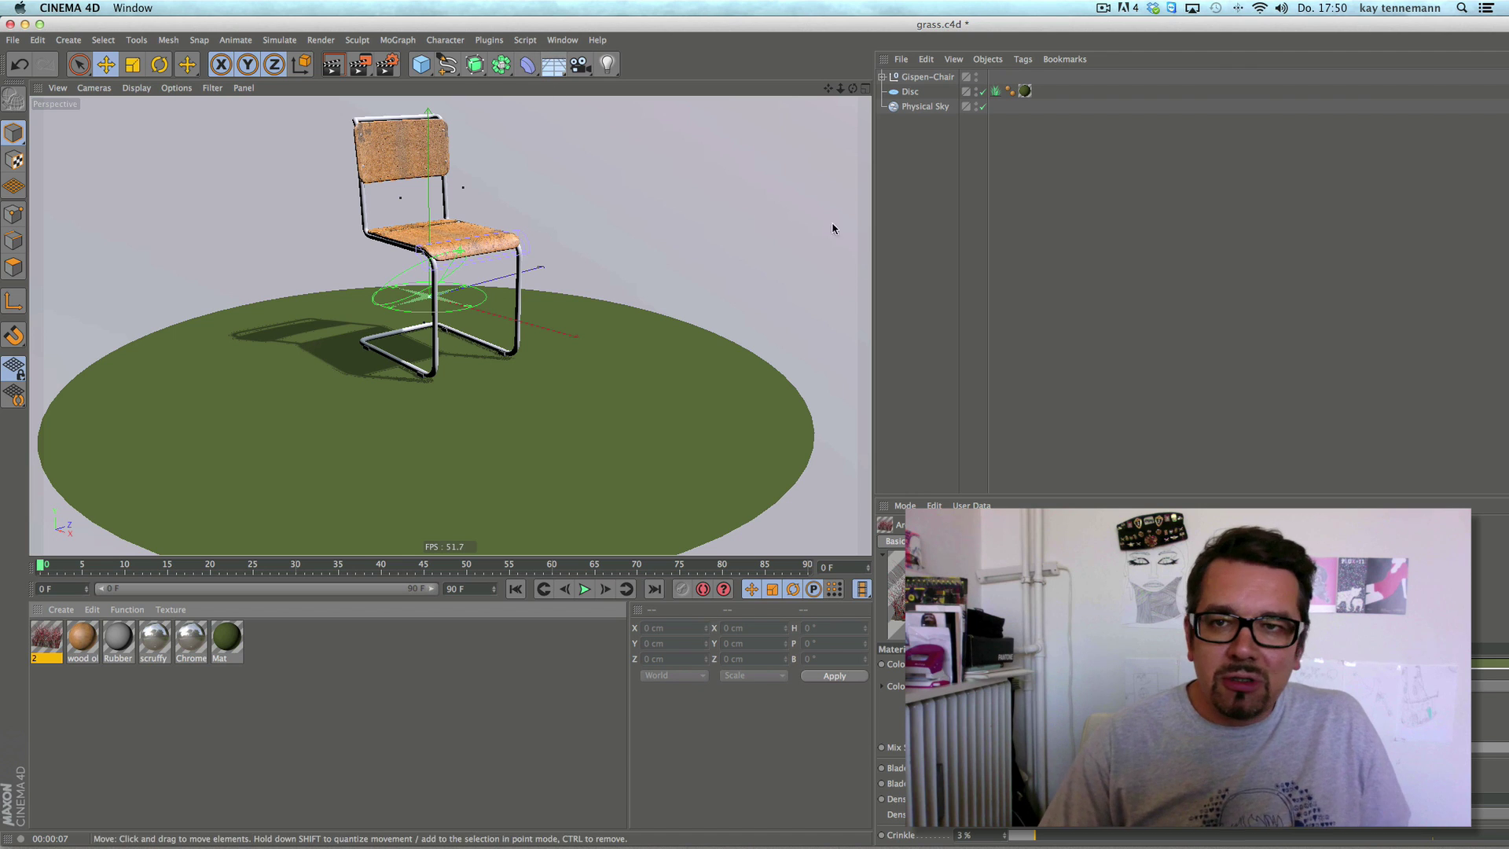
{"action": "left_click", "coordinate": [882, 76]}
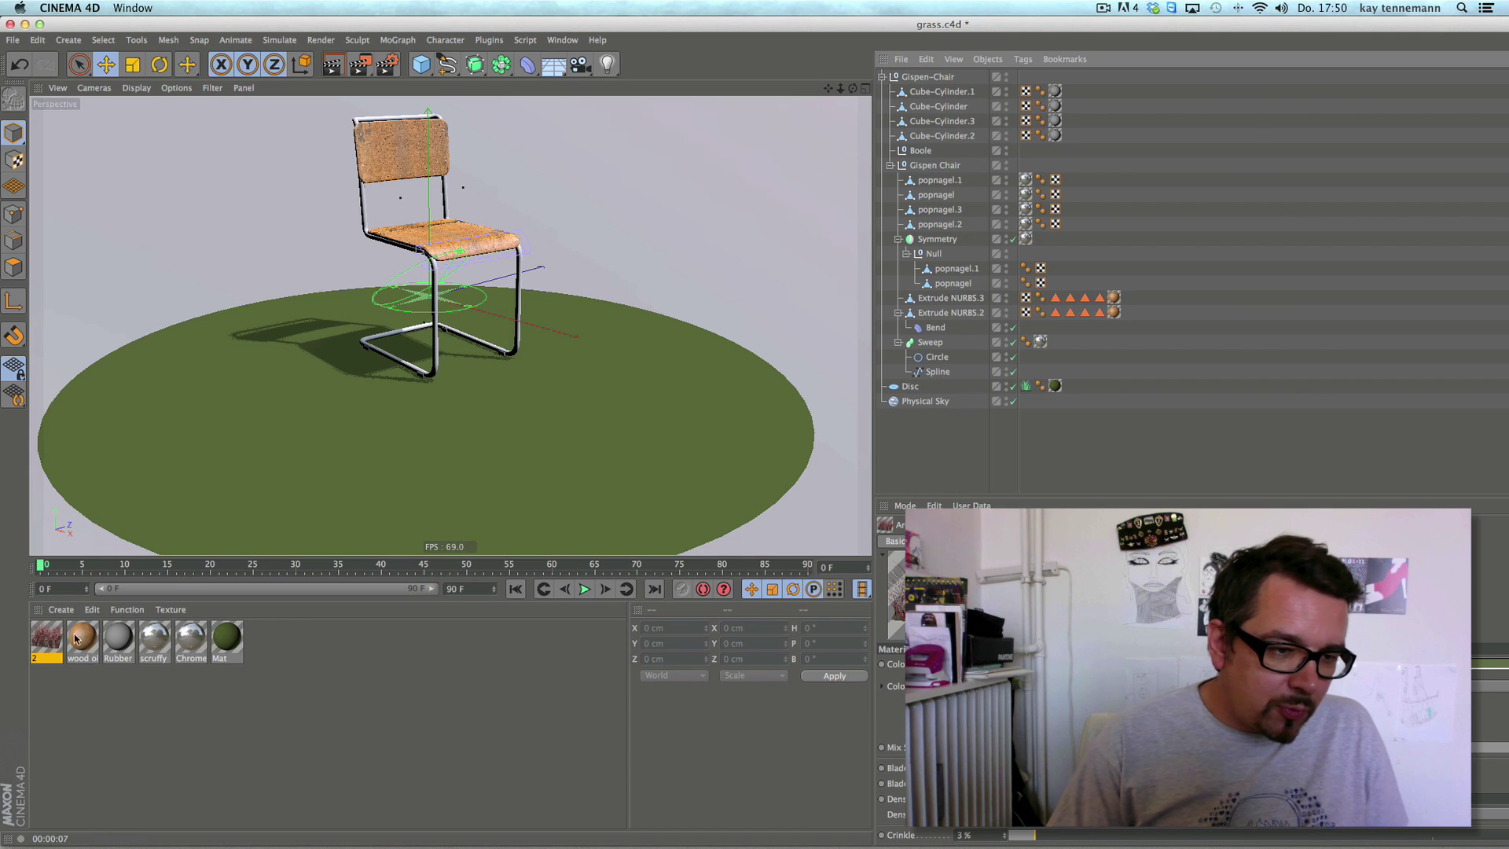
{"action": "left_click", "coordinate": [63, 611]}
{"action": "mouse_move", "coordinate": [77, 653]}
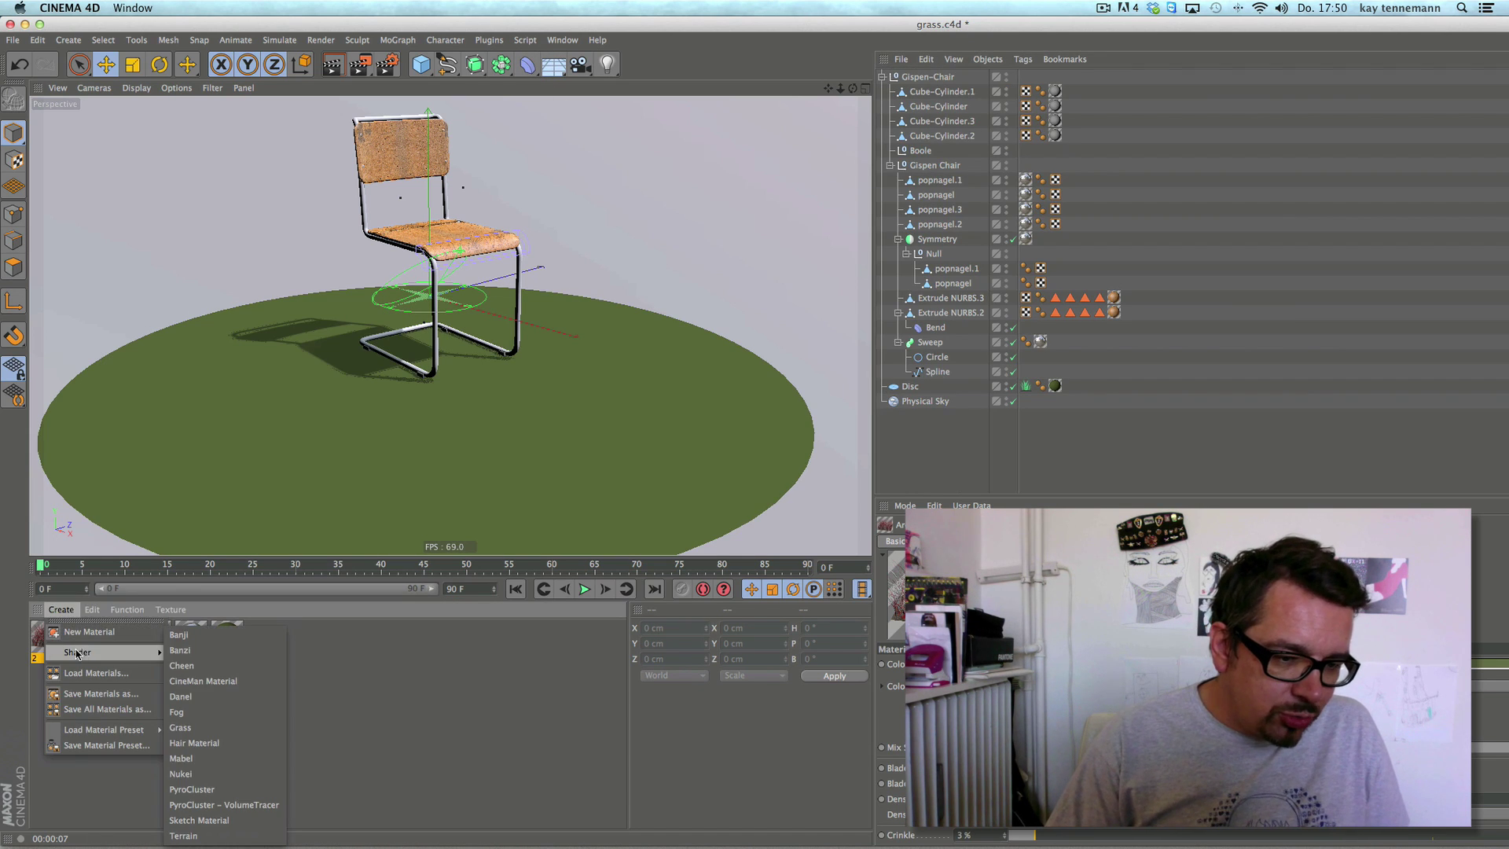
{"action": "left_click", "coordinate": [188, 742]}
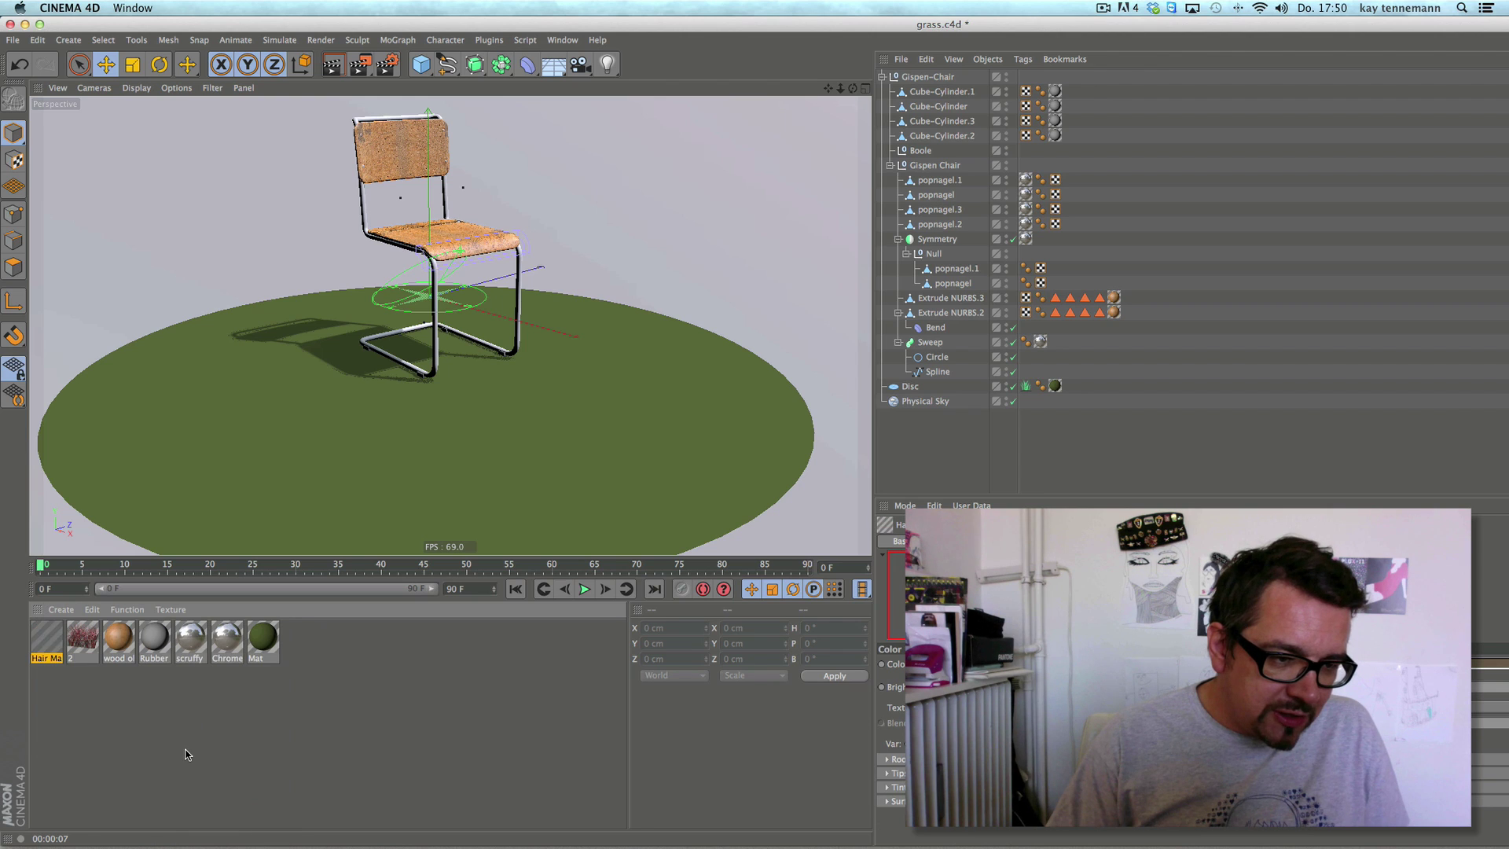
- Create a new Grass shader material in the Material Manager
{"action": "left_click", "coordinate": [63, 611]}
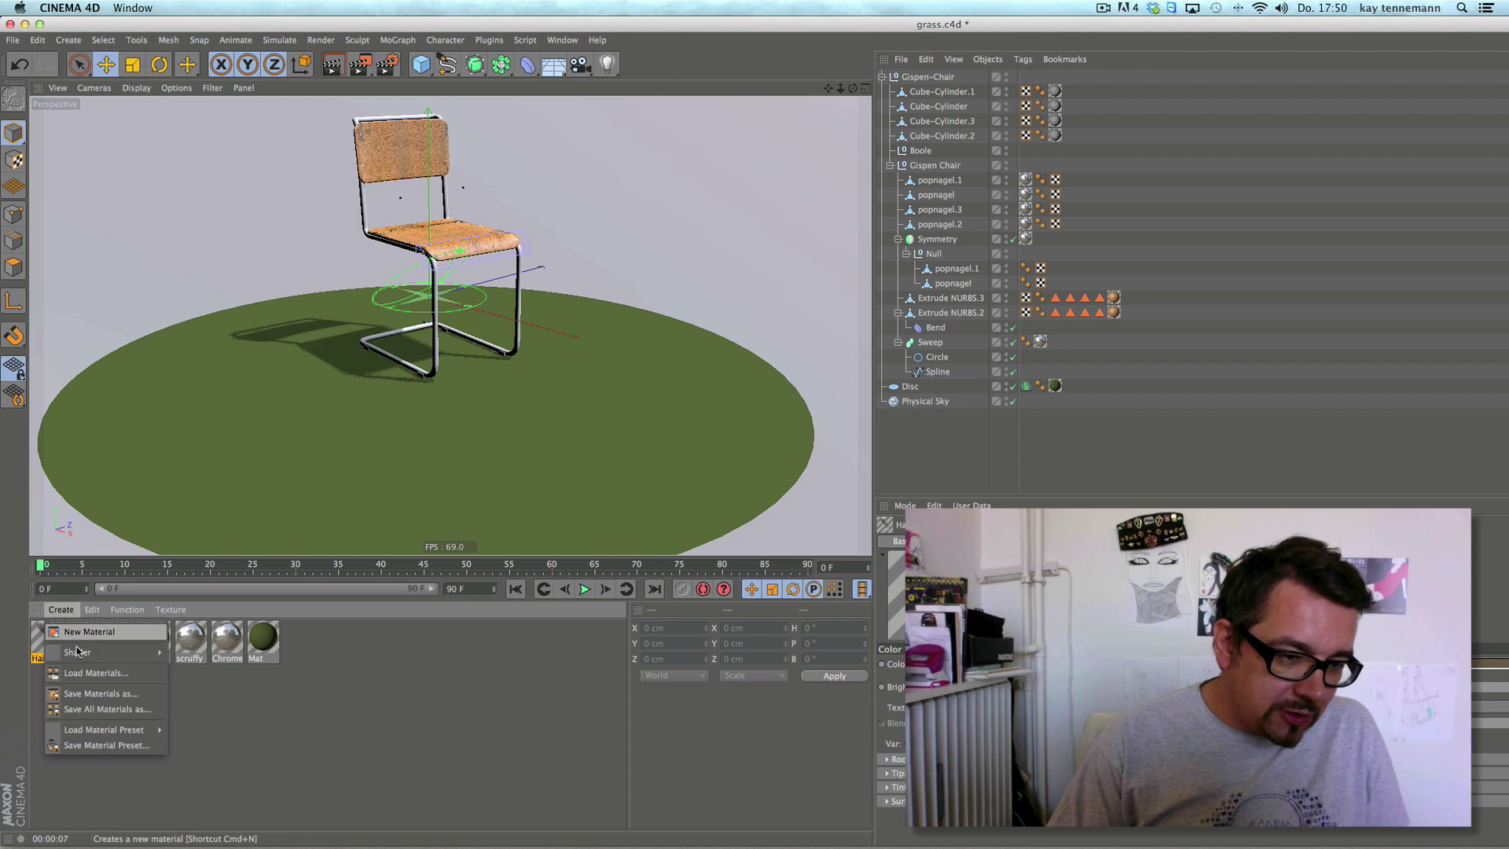
{"action": "mouse_move", "coordinate": [78, 653]}
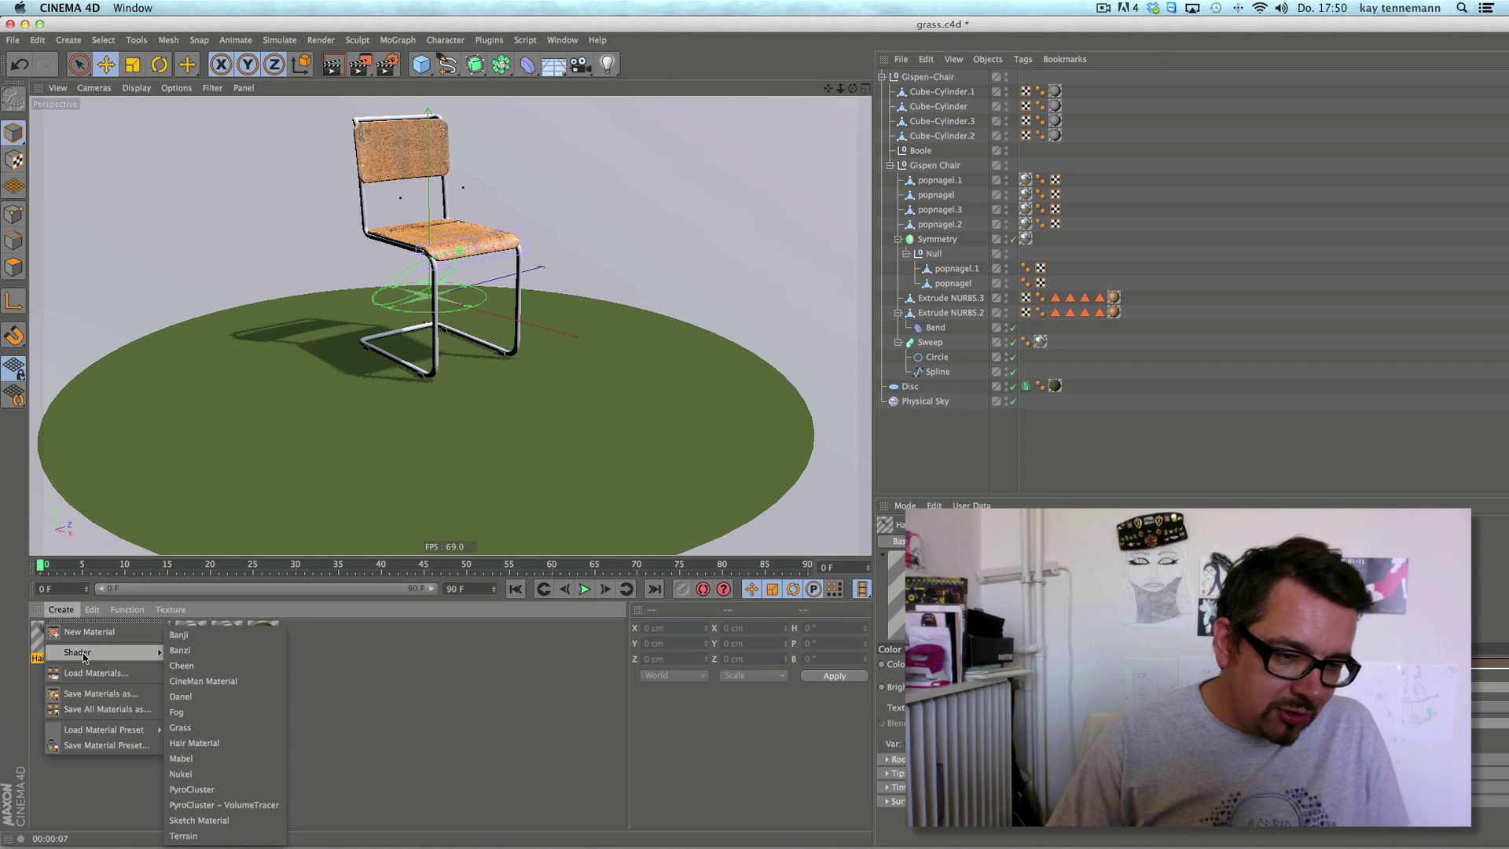
{"action": "left_click", "coordinate": [208, 727]}
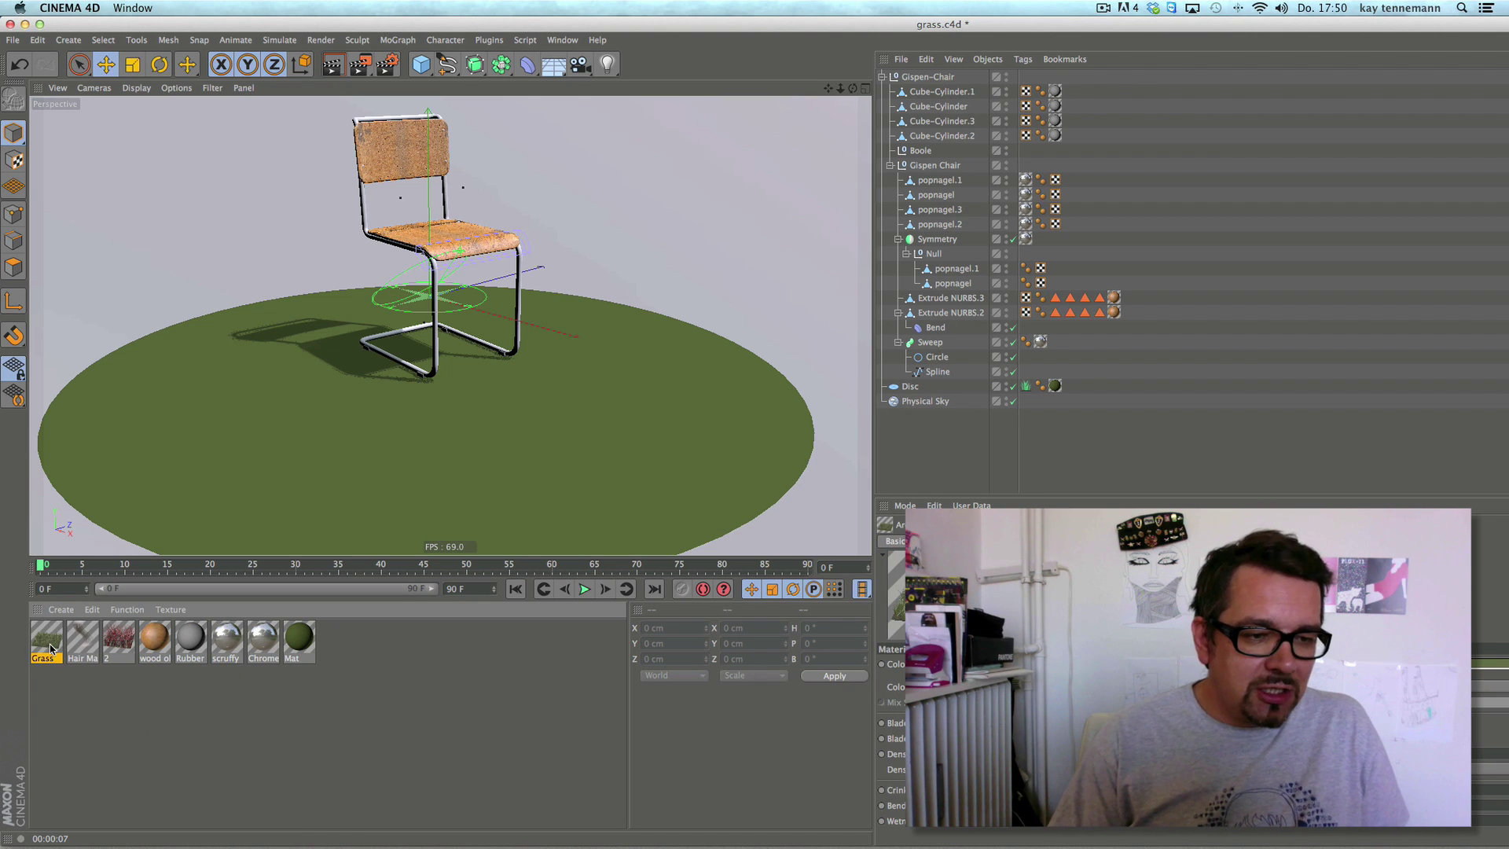
- Apply Grass to the Disc and Extrude NURBS.3, and clear material 2's tiles colour texture
{"action": "left_click_drag", "start_coordinate": [47, 639], "coordinate": [507, 517]}
{"action": "left_click_drag", "start_coordinate": [47, 639], "coordinate": [1023, 312]}
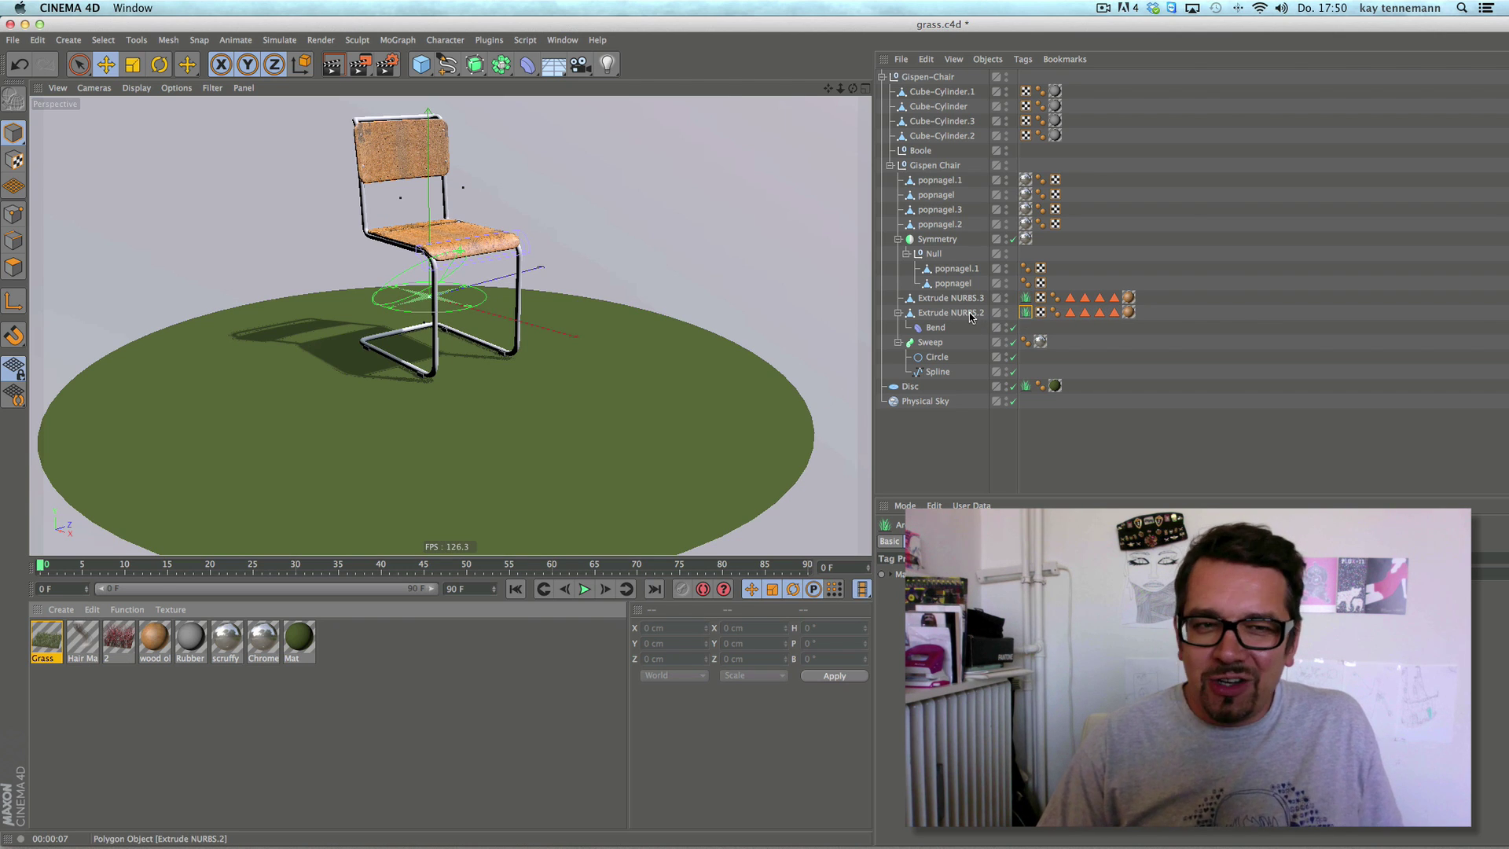
{"action": "double_click", "coordinate": [118, 638]}
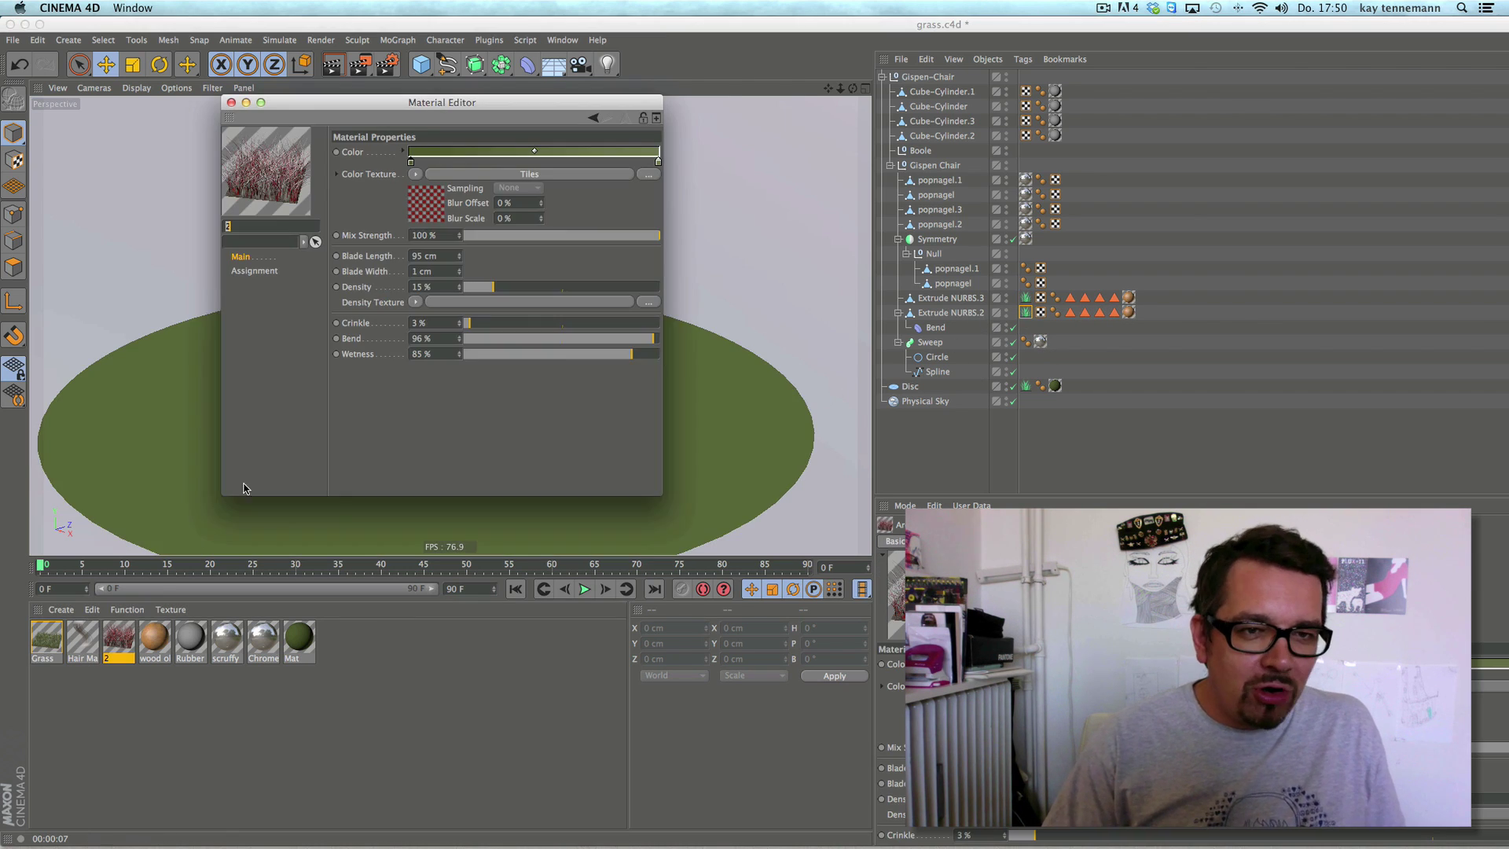
{"action": "left_click", "coordinate": [415, 174]}
{"action": "left_click", "coordinate": [425, 189]}
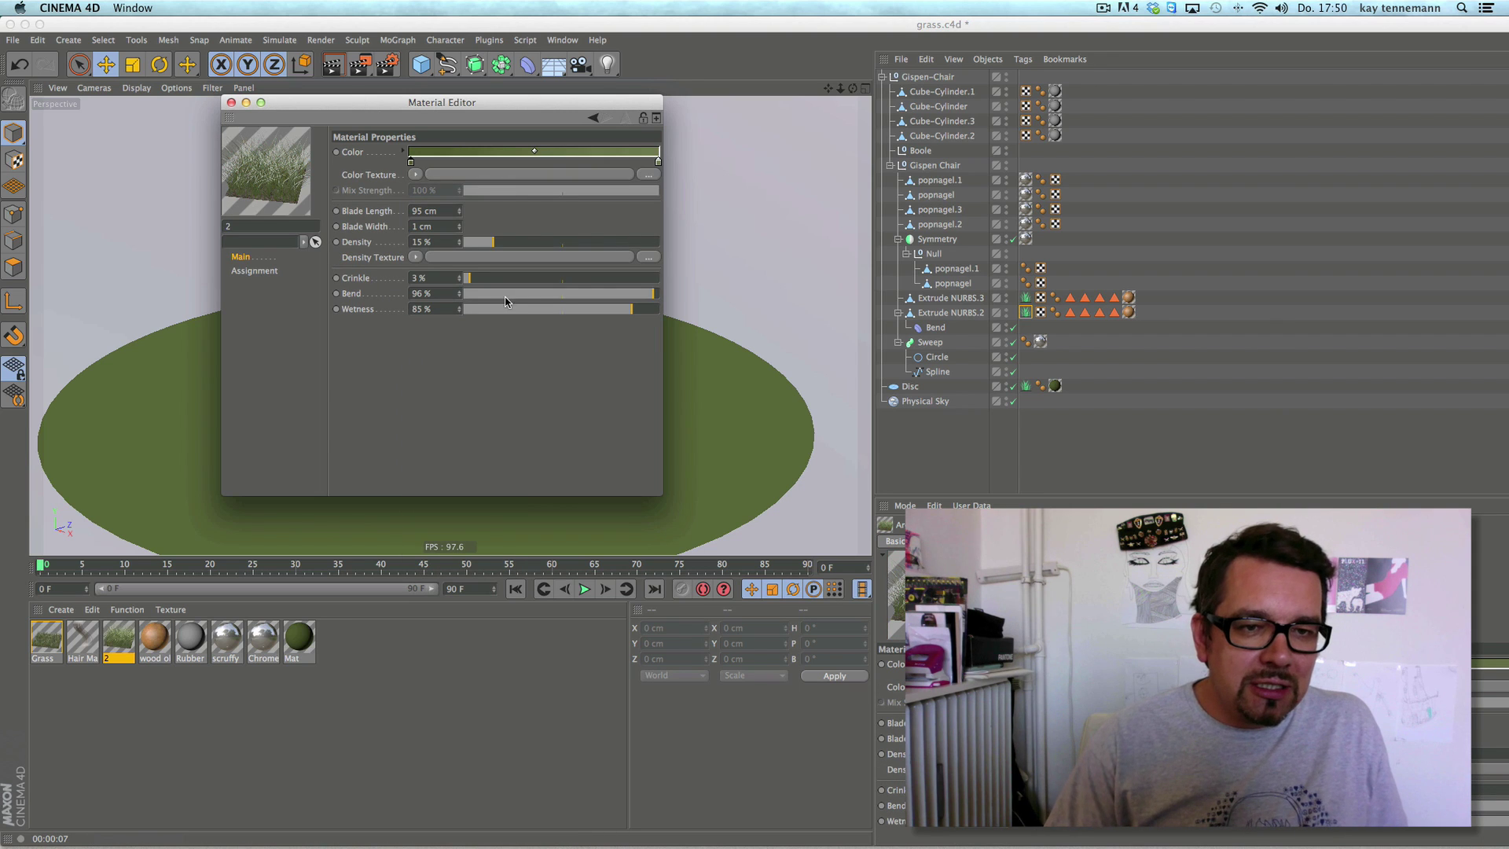
- Lower material 2's wetness and set bend to 29% and crinkle to 10%, then render the view
{"action": "left_click_drag", "start_coordinate": [559, 312], "coordinate": [520, 294]}
{"action": "left_click_drag", "start_coordinate": [469, 278], "coordinate": [484, 279]}
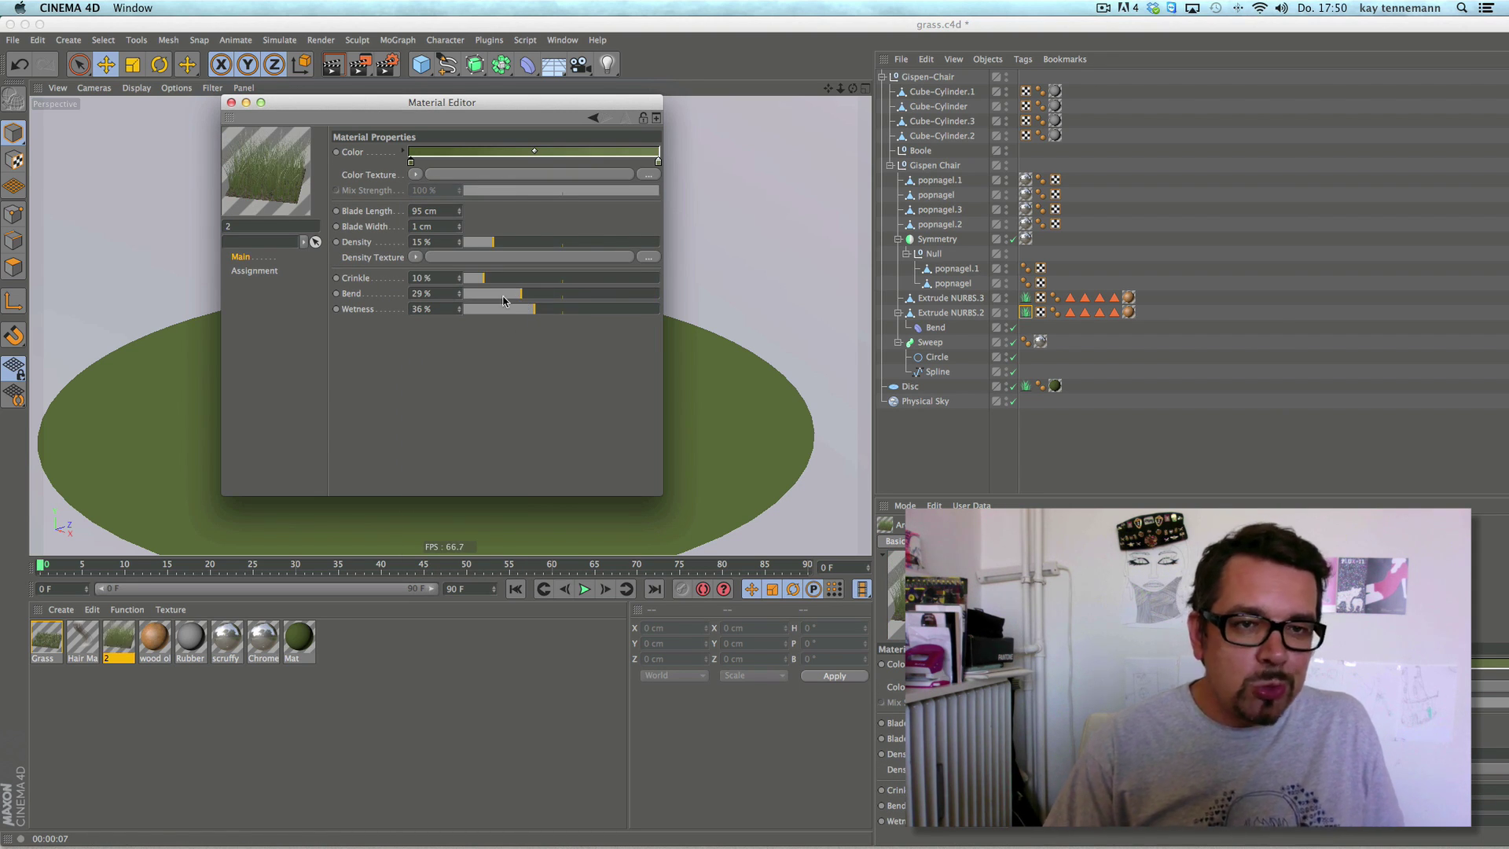
{"action": "left_click", "coordinate": [232, 103]}
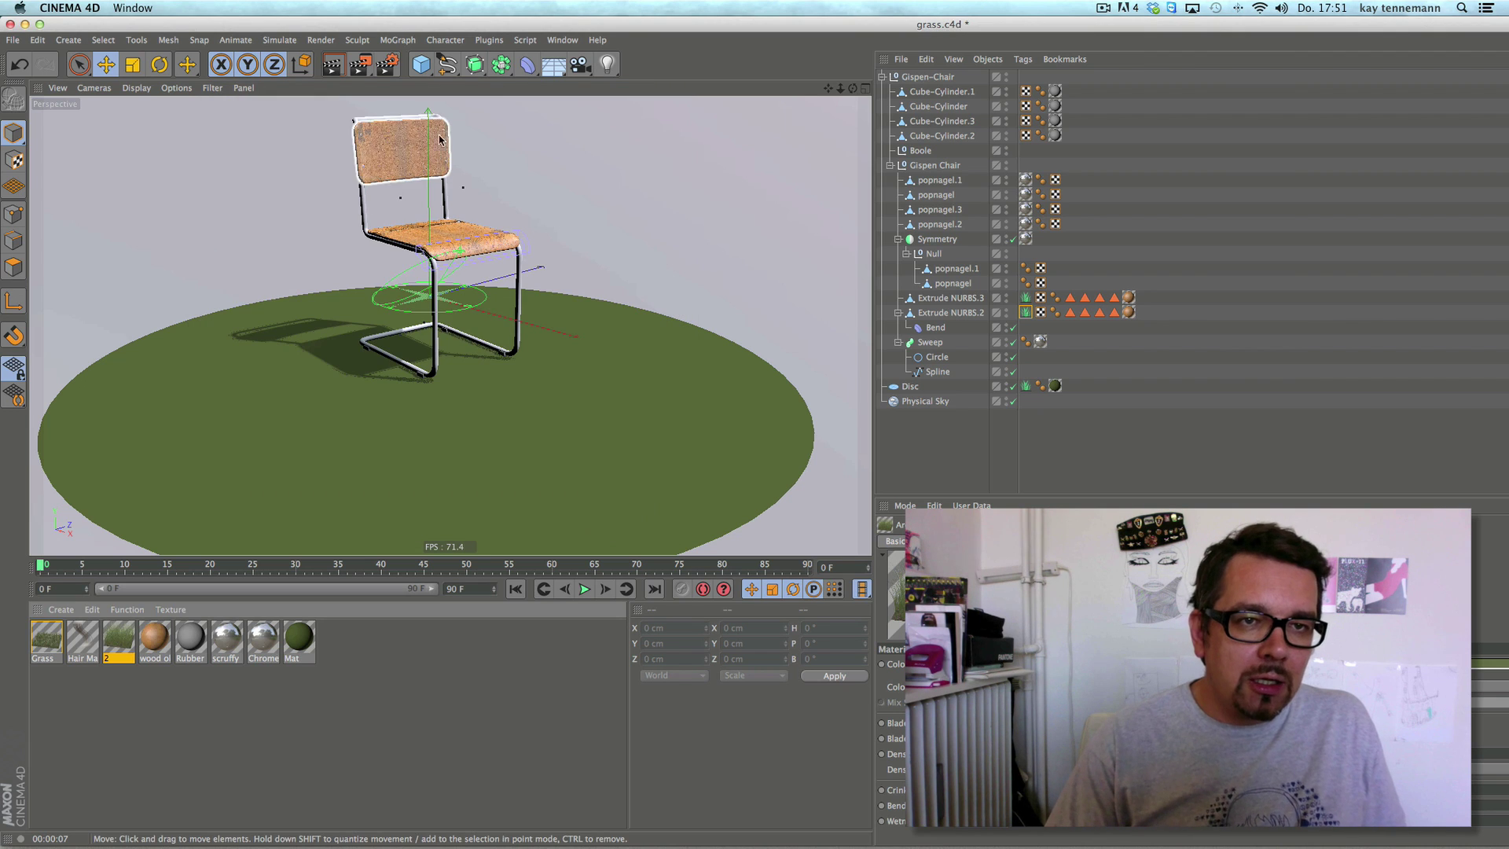
{"action": "left_click", "coordinate": [334, 71]}
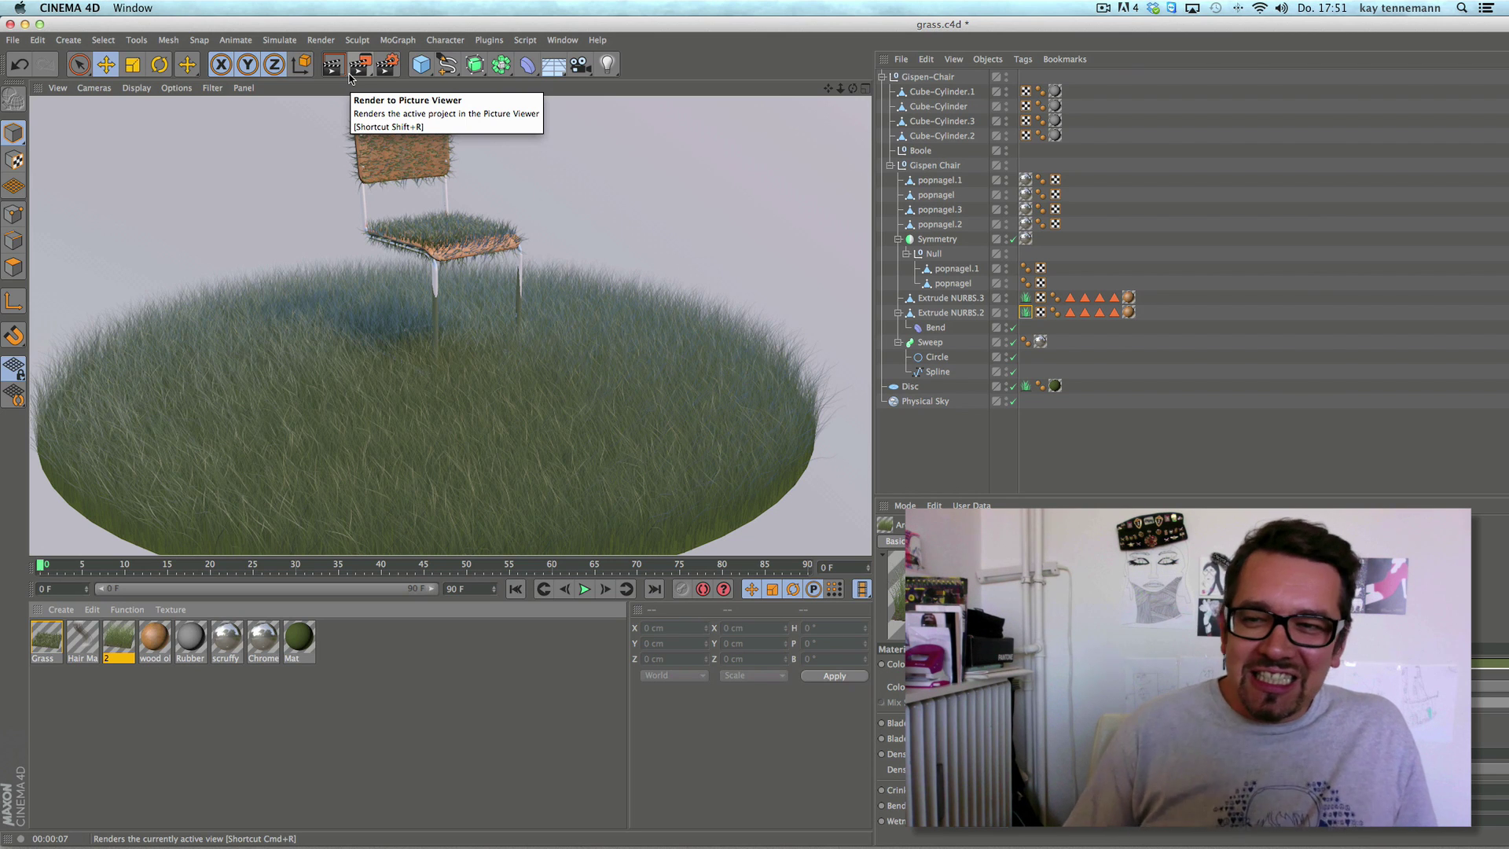
- Set the Grass material's crinkle to 14% and density to about 81%, then re-render the view
{"action": "double_click", "coordinate": [46, 638]}
{"action": "left_click_drag", "start_coordinate": [440, 101], "coordinate": [587, 332]}
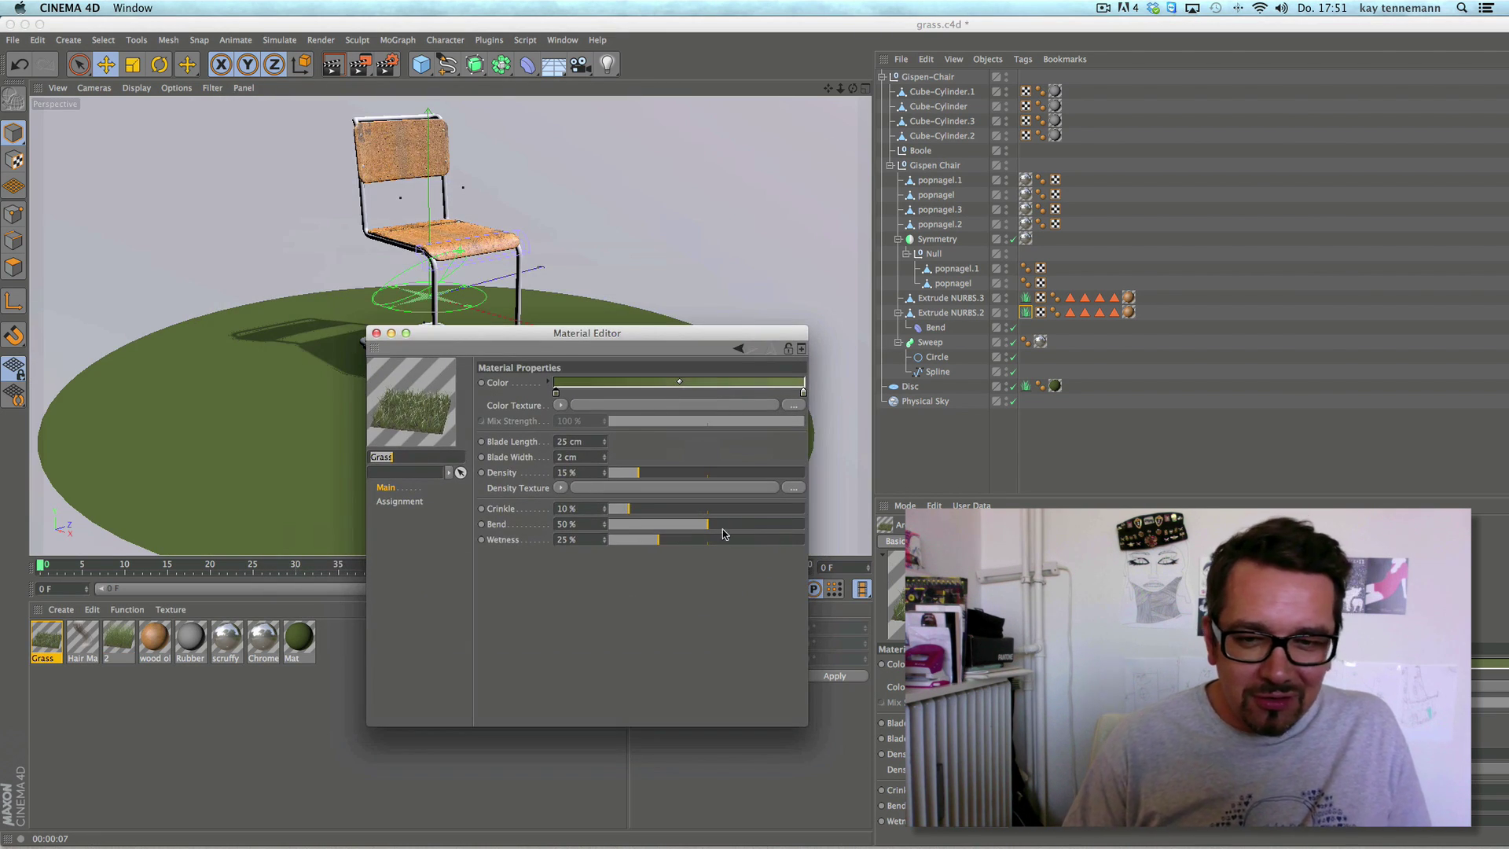
{"action": "left_click_drag", "start_coordinate": [707, 509], "coordinate": [638, 512]}
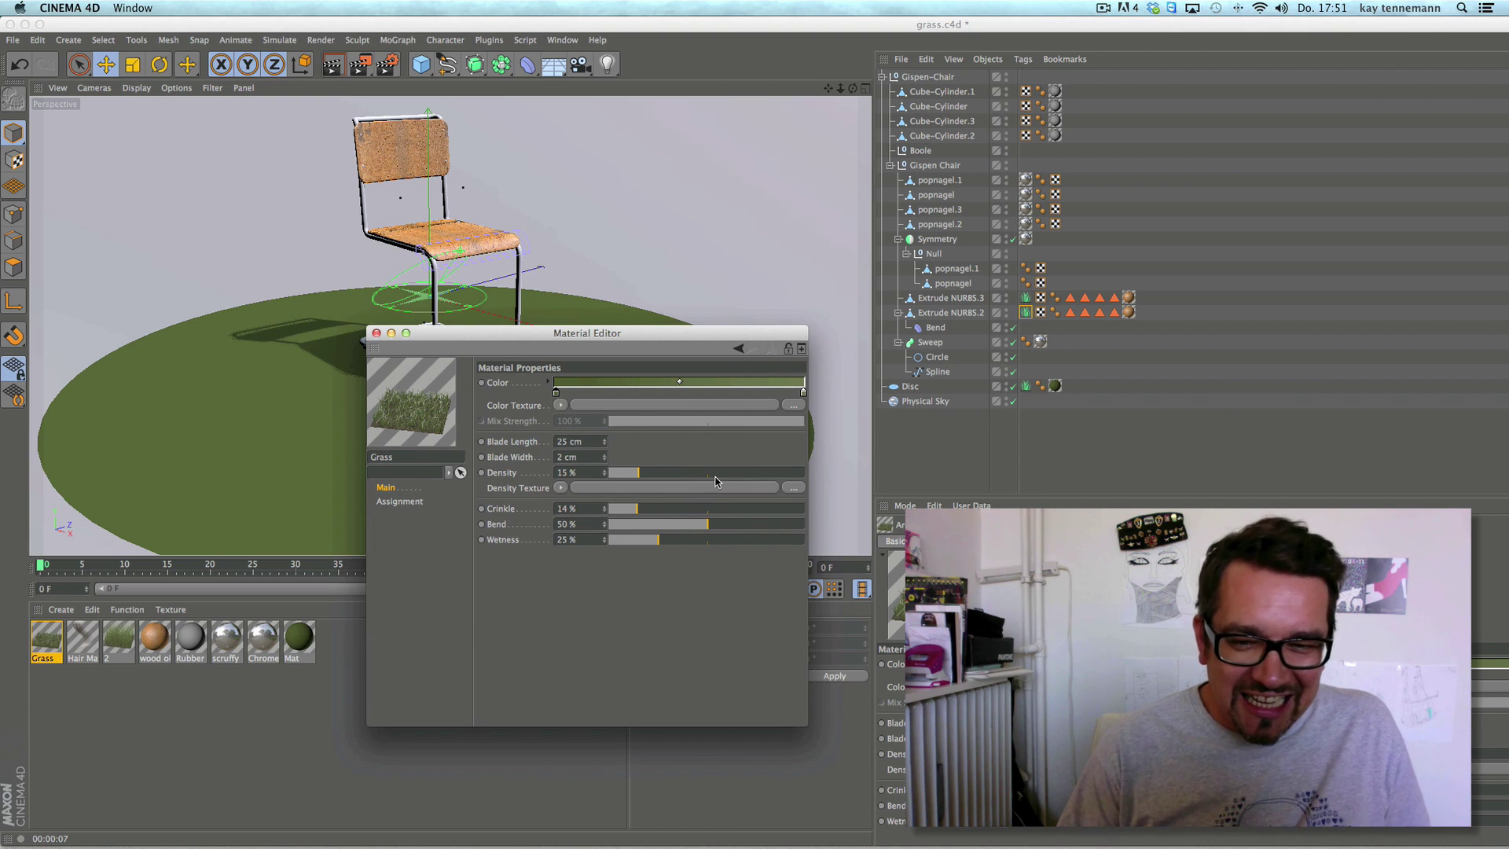
{"action": "left_click_drag", "start_coordinate": [717, 478], "coordinate": [765, 472]}
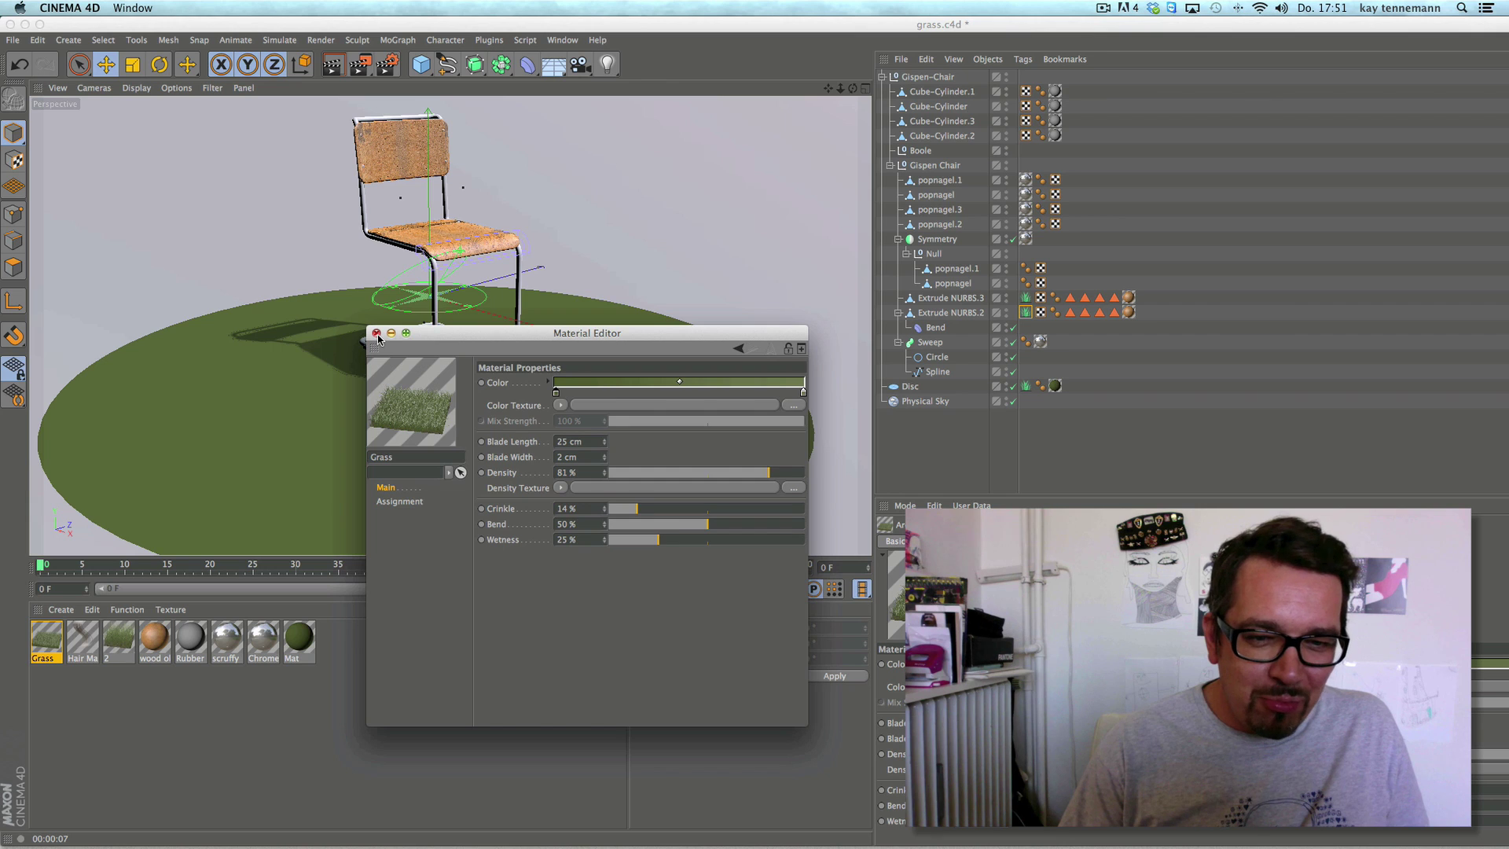
{"action": "left_click", "coordinate": [377, 333]}
{"action": "left_click", "coordinate": [333, 67]}
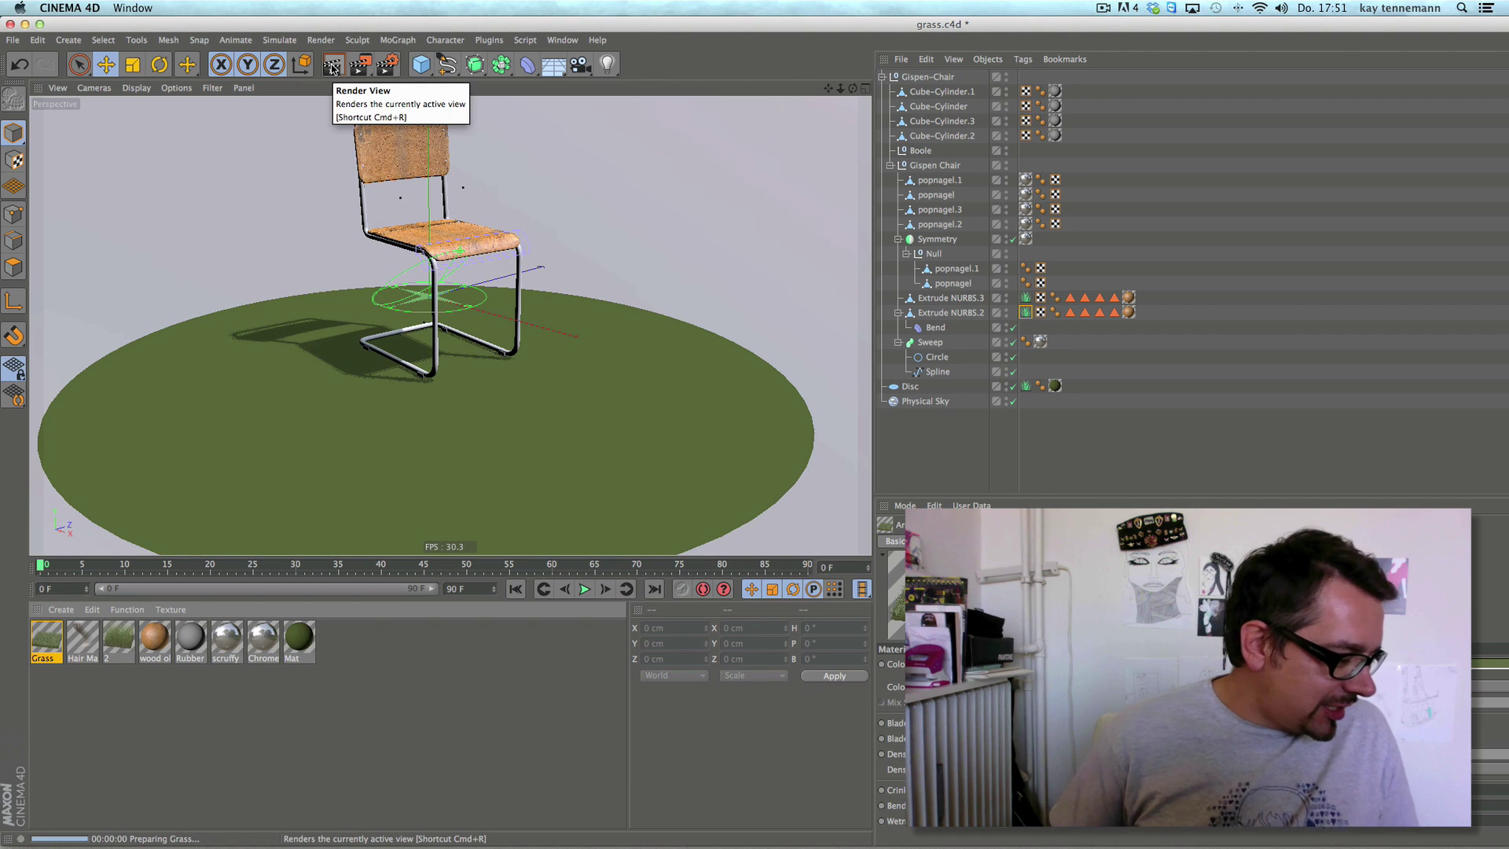